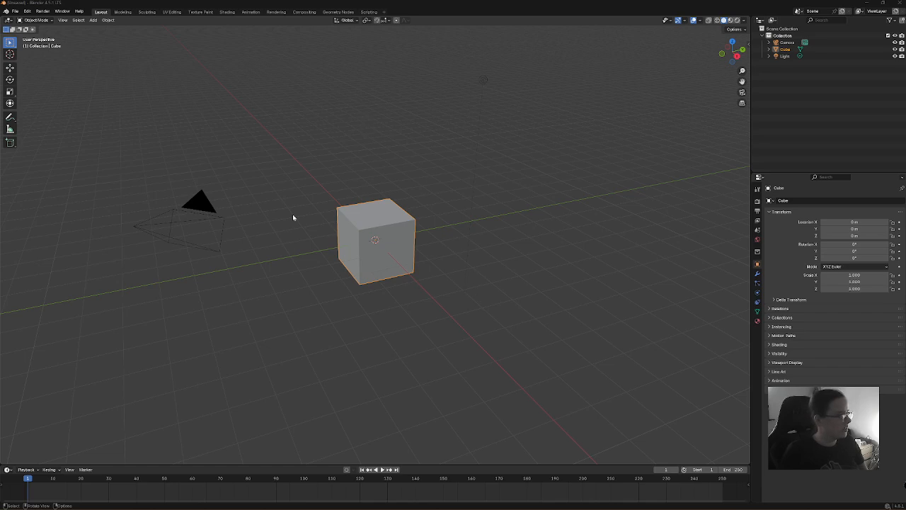
- Delete the default cube and the camera from the scene
{"action": "left_click", "coordinate": [343, 220]}
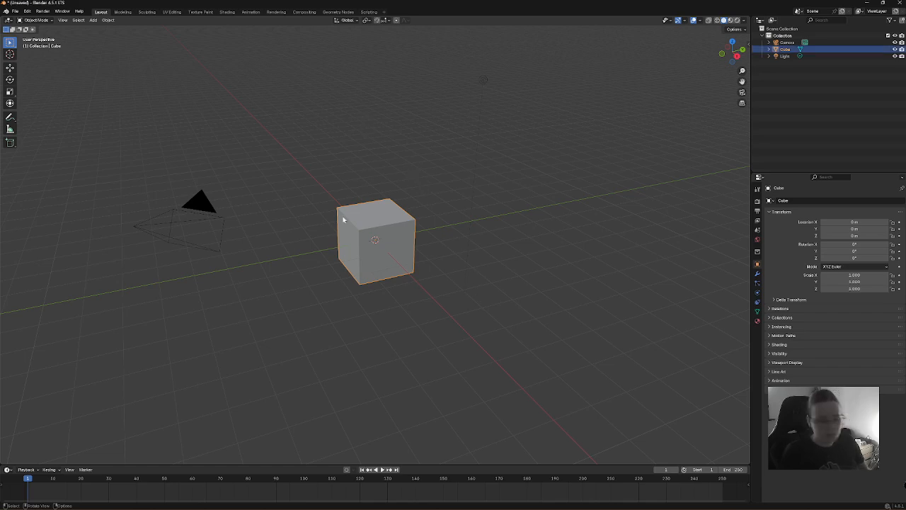
{"action": "key", "text": "Delete"}
{"action": "left_click", "coordinate": [197, 211]}
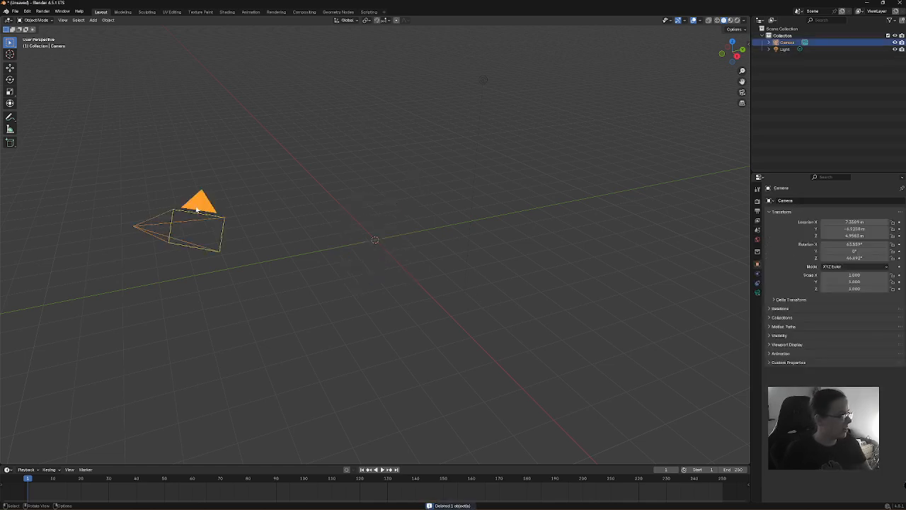
{"action": "key", "text": "Delete"}
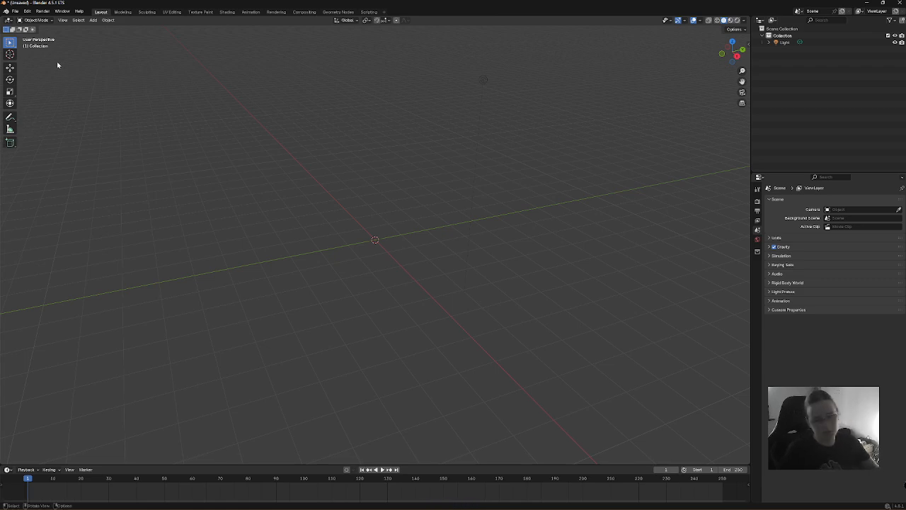
- Enable the Screencast Keys display and collapse its settings
{"action": "left_click", "coordinate": [95, 21]}
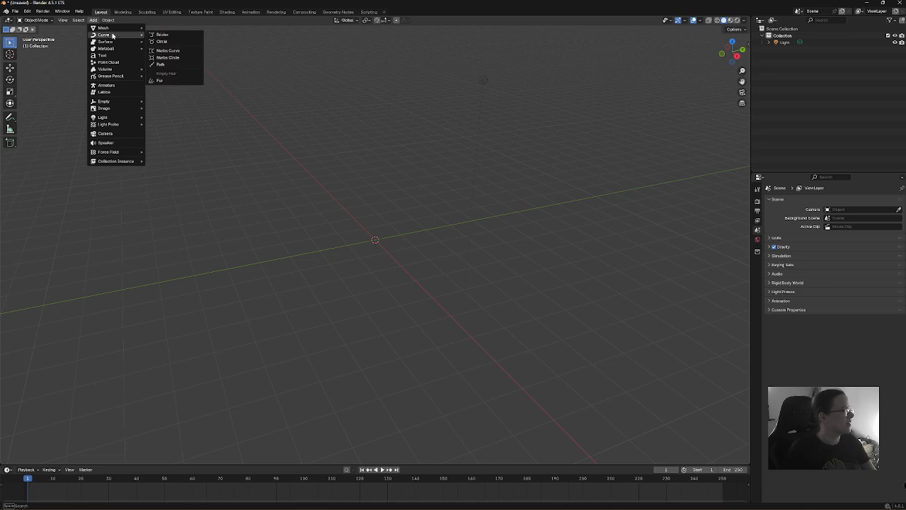
{"action": "mouse_move", "coordinate": [115, 29]}
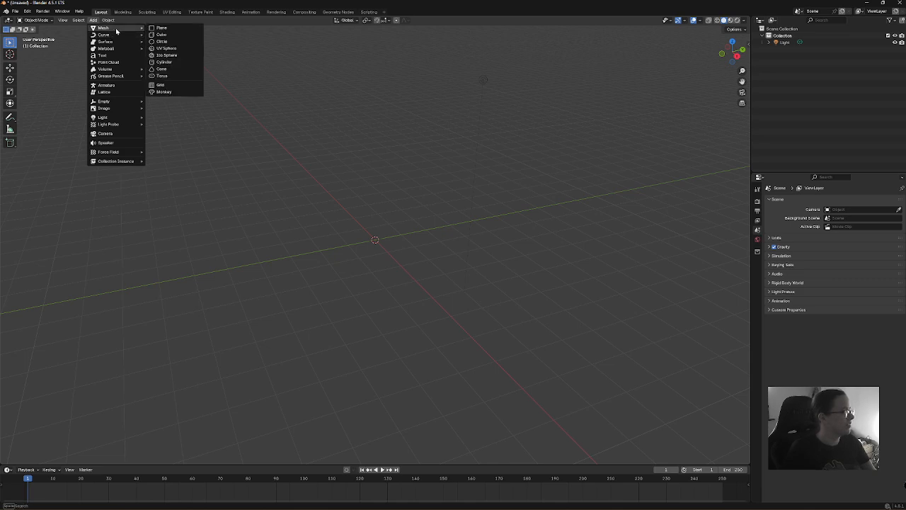
{"action": "left_click", "coordinate": [748, 44]}
{"action": "left_click", "coordinate": [746, 95]}
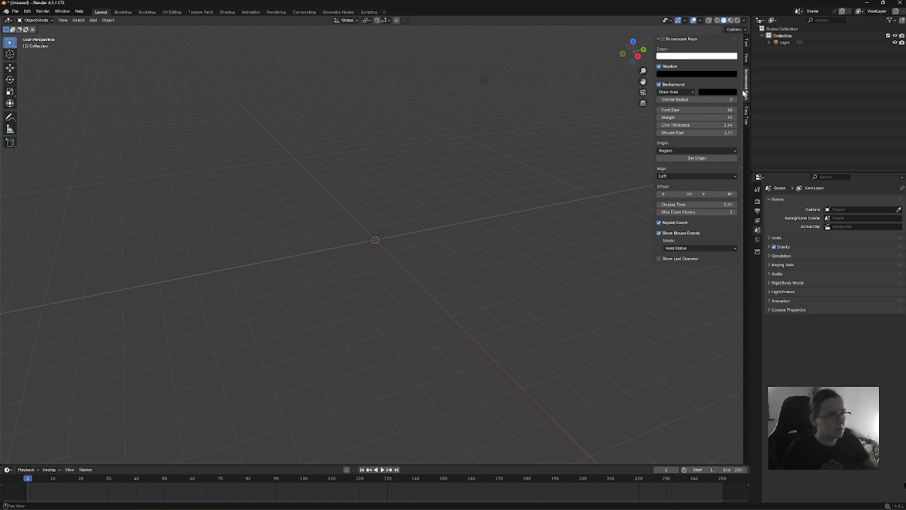
{"action": "left_click", "coordinate": [659, 38]}
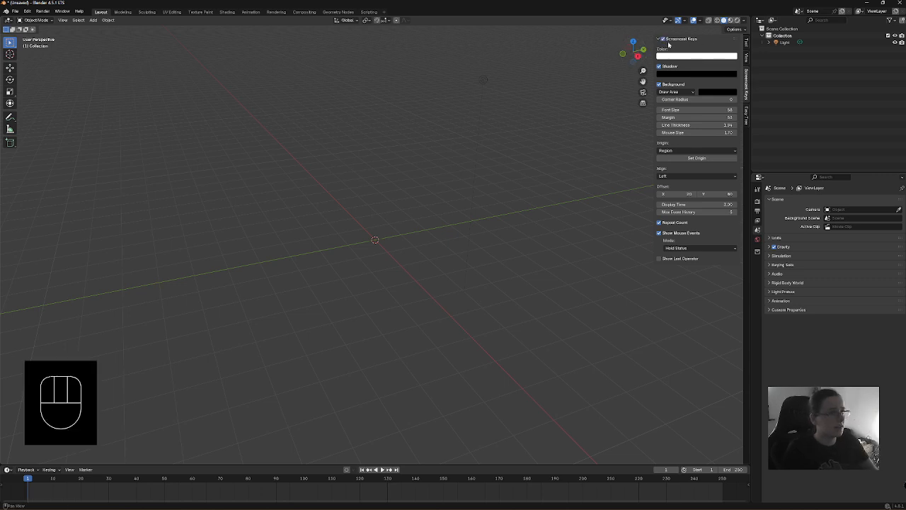
{"action": "left_click", "coordinate": [662, 40]}
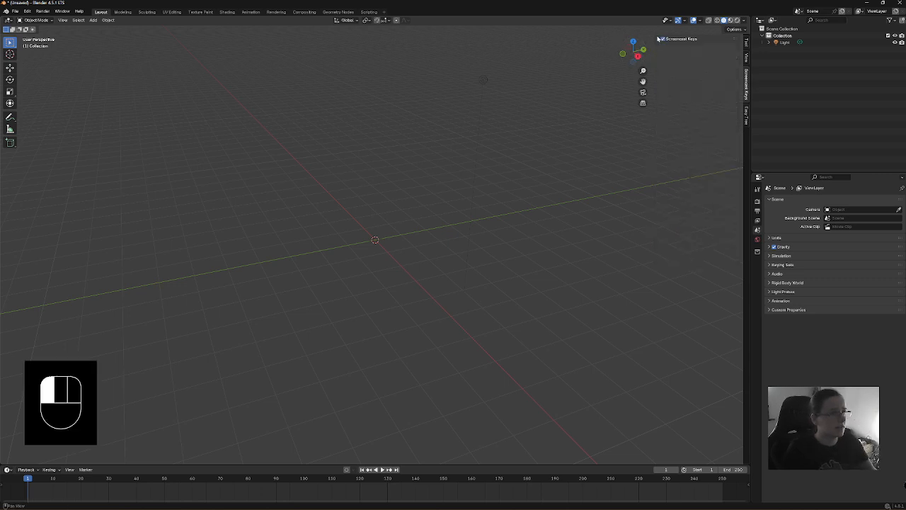
- Add a mesh circle at the origin and scale it up to about 3 times its size
{"action": "left_click", "coordinate": [95, 20]}
{"action": "mouse_move", "coordinate": [104, 27]}
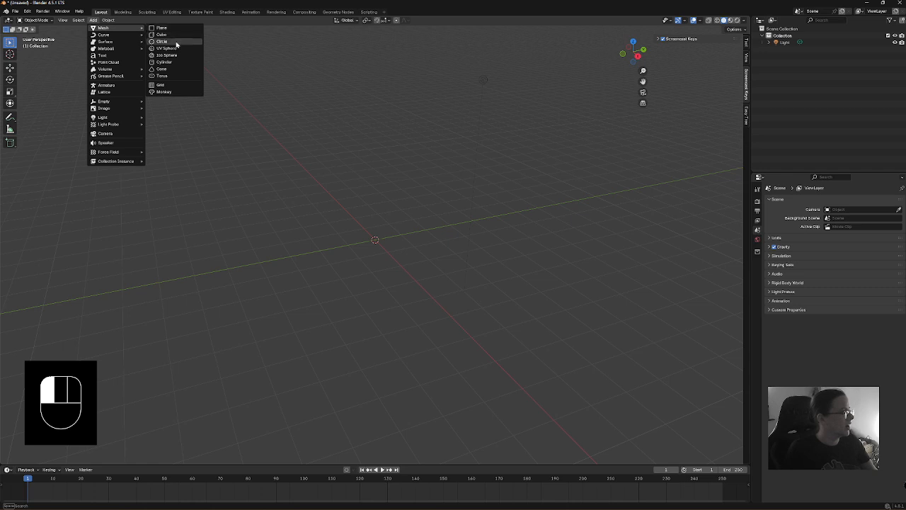
{"action": "left_click", "coordinate": [174, 42]}
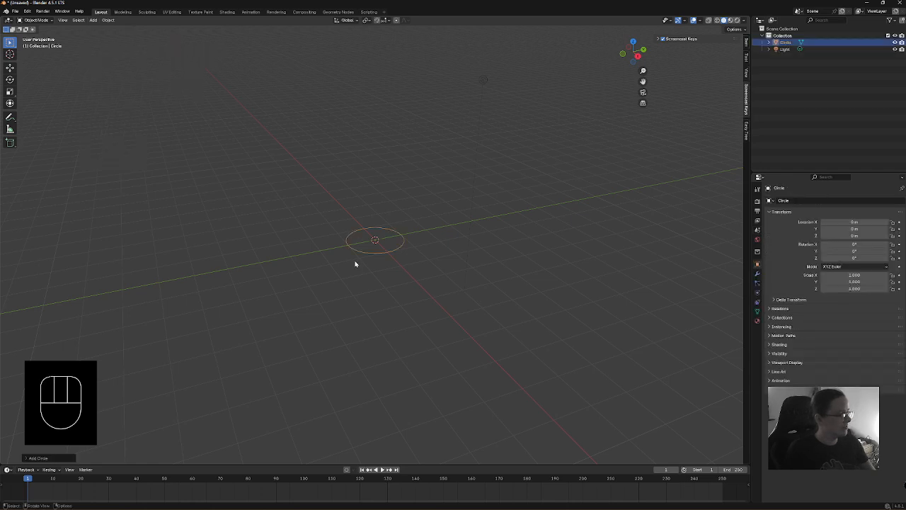
{"action": "scroll", "coordinate": [399, 237], "scroll_direction": "up", "scroll_amount": 5}
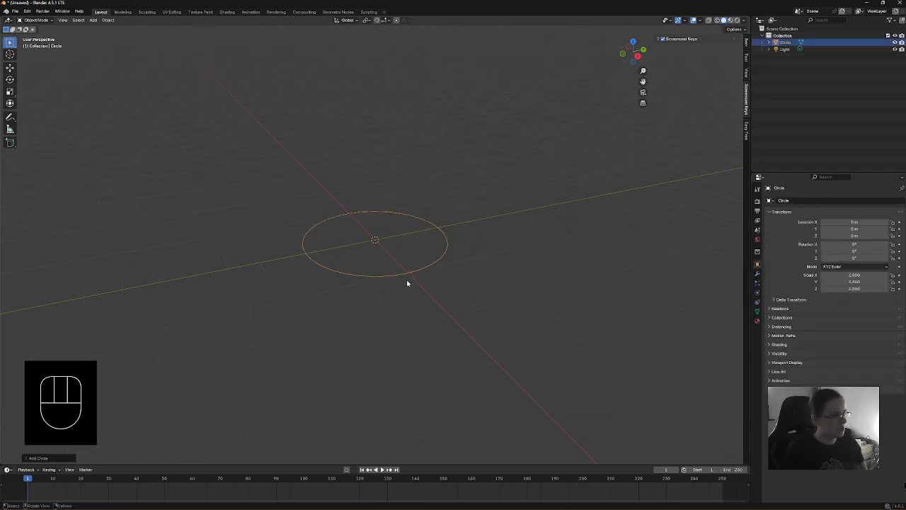
{"action": "scroll", "coordinate": [409, 281], "scroll_direction": "down", "scroll_amount": 2}
{"action": "scroll", "coordinate": [425, 263], "scroll_direction": "up", "scroll_amount": 2}
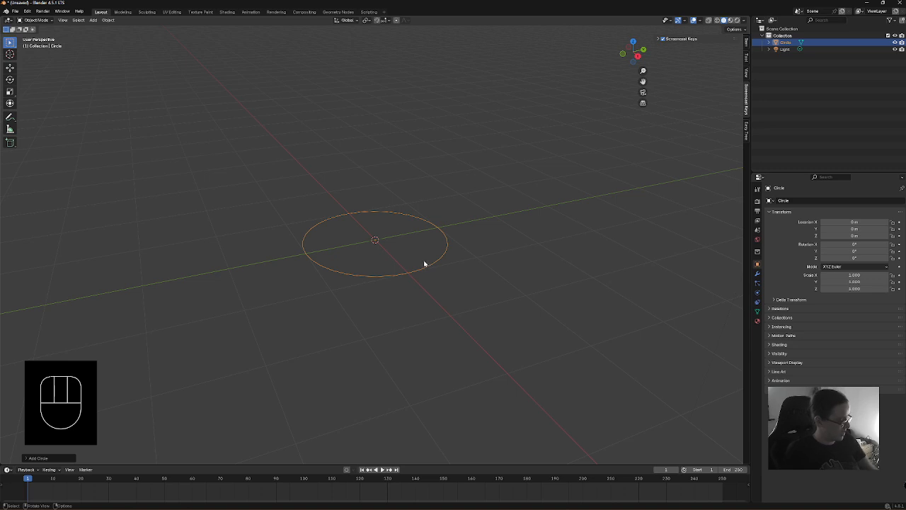
{"action": "key", "text": "s"}
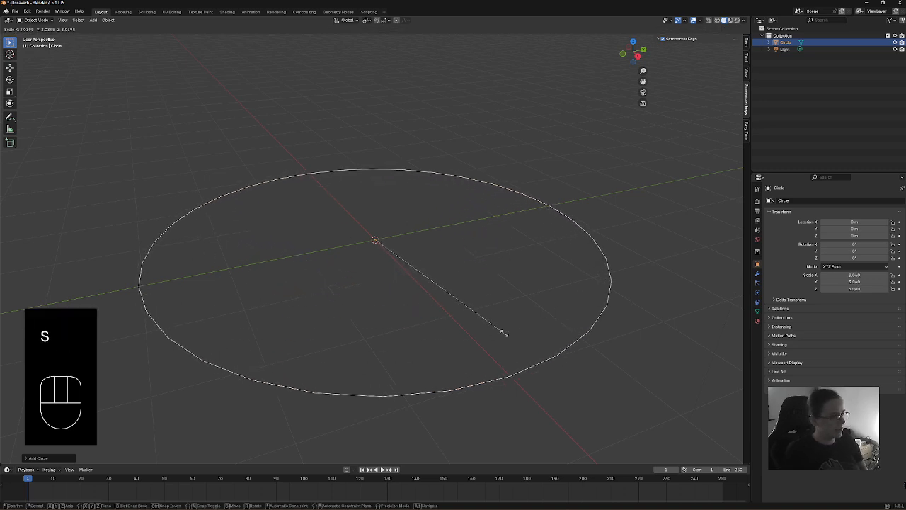
{"action": "left_click", "coordinate": [502, 331]}
- Enter Edit Mode, fill the circle with a face and extrude it upward very slightly
{"action": "left_click", "coordinate": [39, 20]}
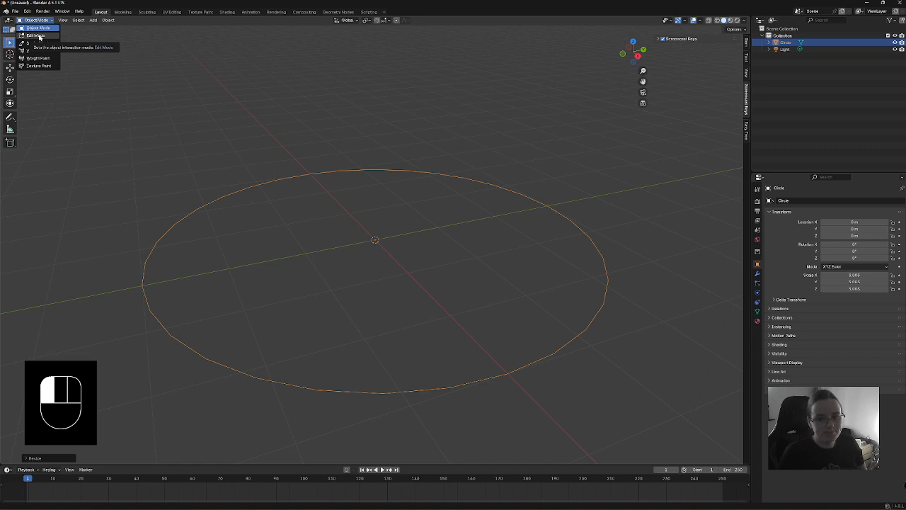
{"action": "left_click", "coordinate": [35, 35]}
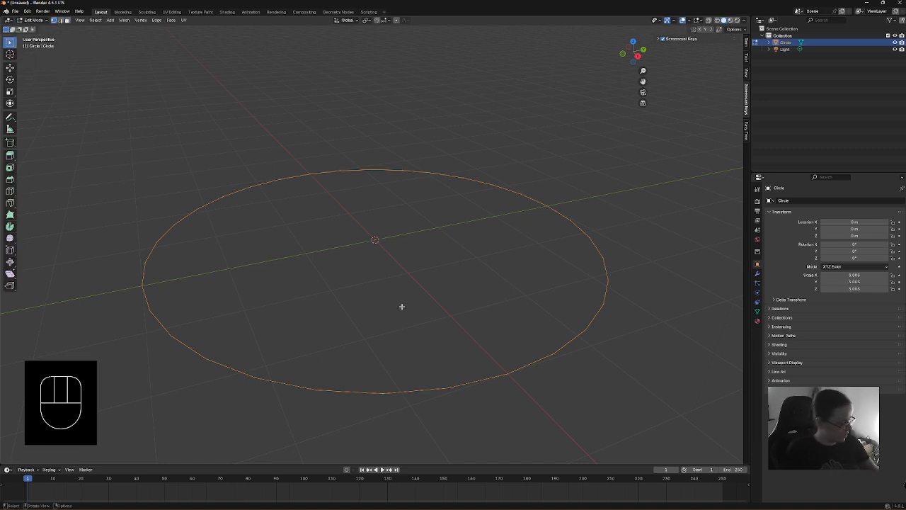
{"action": "key", "text": "f"}
{"action": "key", "text": "e"}
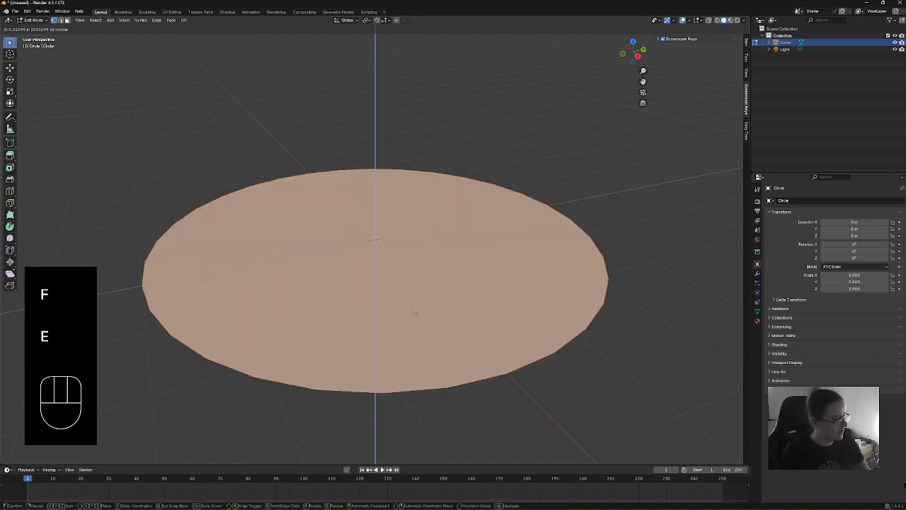
{"action": "left_click", "coordinate": [416, 312]}
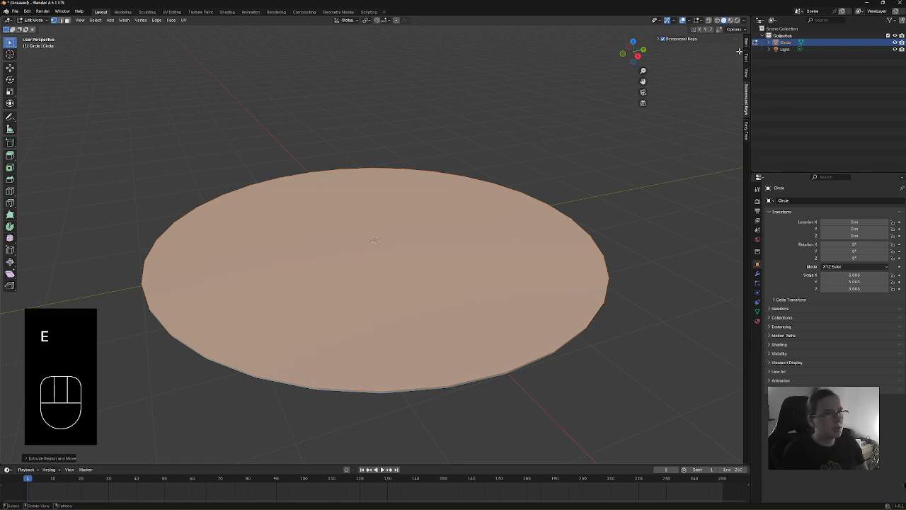
- Split the 3D viewport into two side-by-side views, widen them and set one to front orthographic
{"action": "left_click_drag", "start_coordinate": [743, 19], "coordinate": [415, 32]}
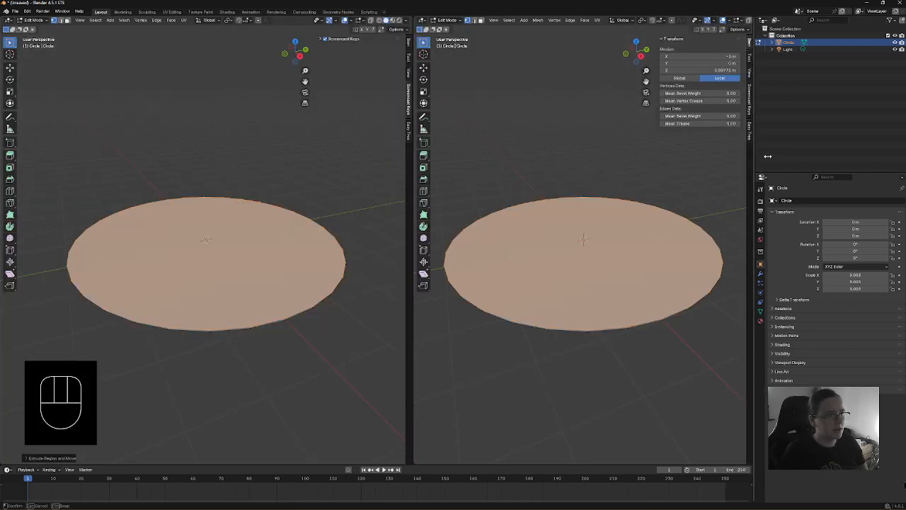
{"action": "left_click_drag", "start_coordinate": [753, 162], "coordinate": [836, 161]}
{"action": "middle_click_drag", "start_coordinate": [272, 276], "coordinate": [270, 266]}
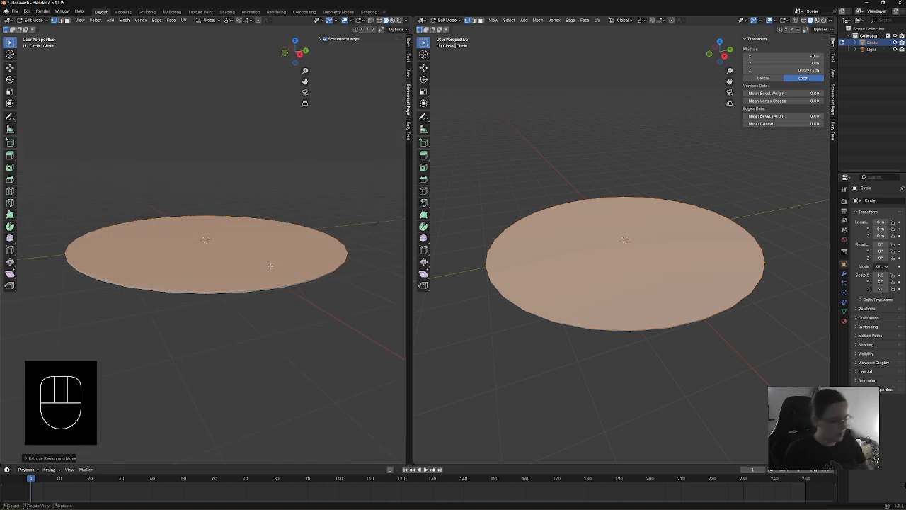
{"action": "key", "text": "KP_1"}
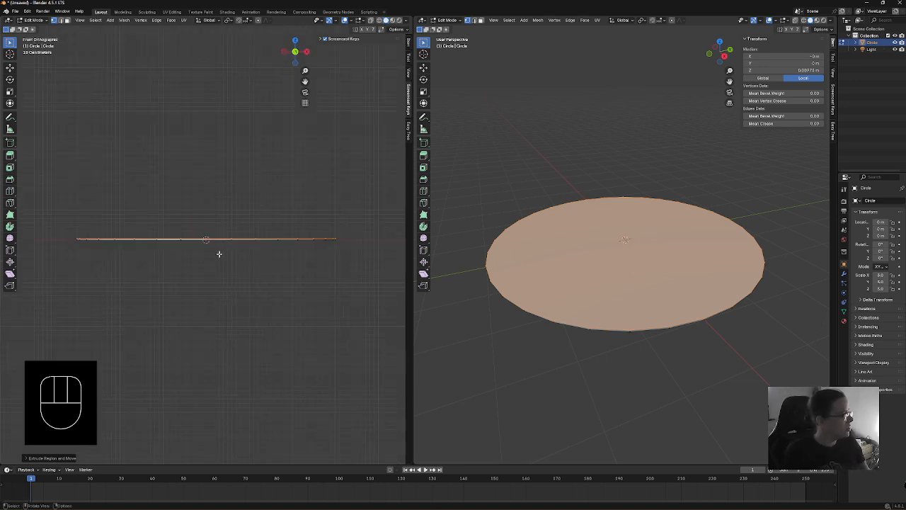
- Scale the disc's top face outward slightly to bevel its bottom edge
{"action": "scroll", "coordinate": [271, 253], "scroll_direction": "up", "scroll_amount": 3}
{"action": "middle_click_drag", "start_coordinate": [271, 253], "coordinate": [91, 233], "text": "shift"}
{"action": "scroll", "coordinate": [216, 245], "scroll_direction": "up", "scroll_amount": 4}
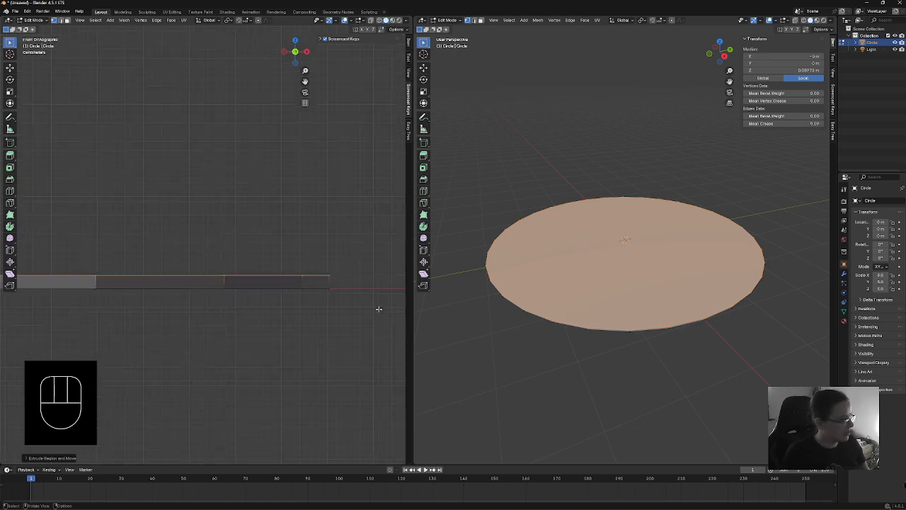
{"action": "key", "text": "s"}
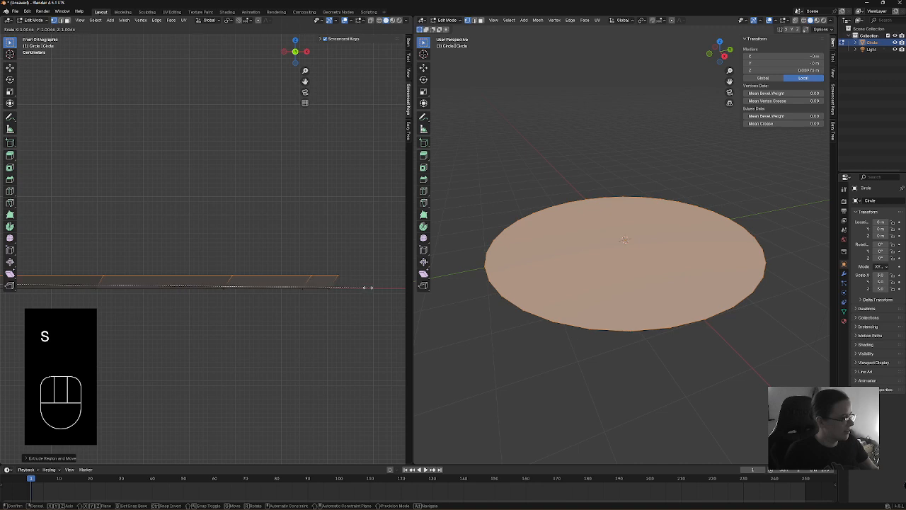
{"action": "left_click", "coordinate": [364, 286]}
- Extrude the top face up a little and scale it slightly outward for a second bevel segment
{"action": "key", "text": "e"}
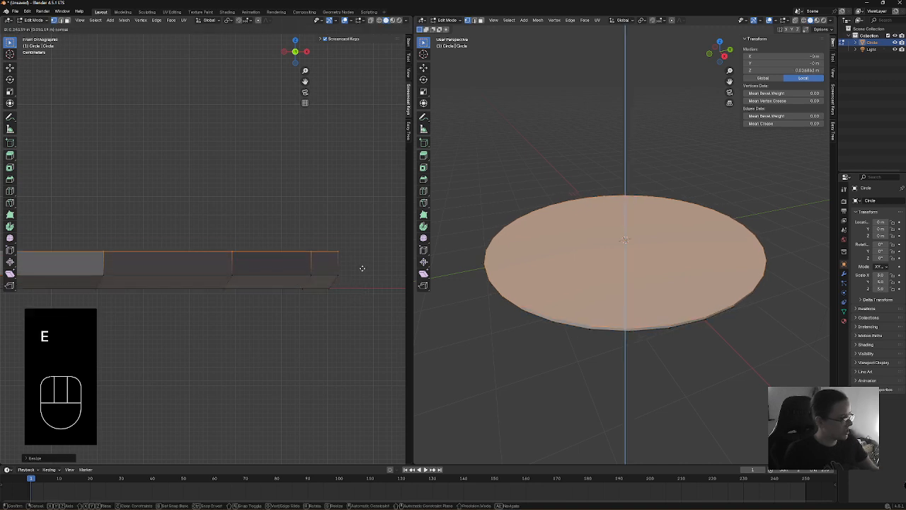
{"action": "left_click", "coordinate": [366, 281]}
{"action": "key", "text": "s"}
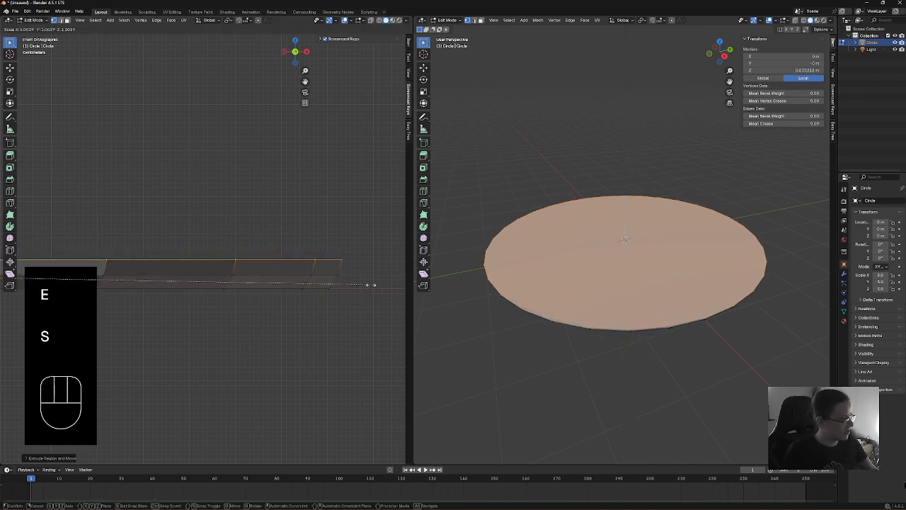
{"action": "left_click", "coordinate": [370, 285]}
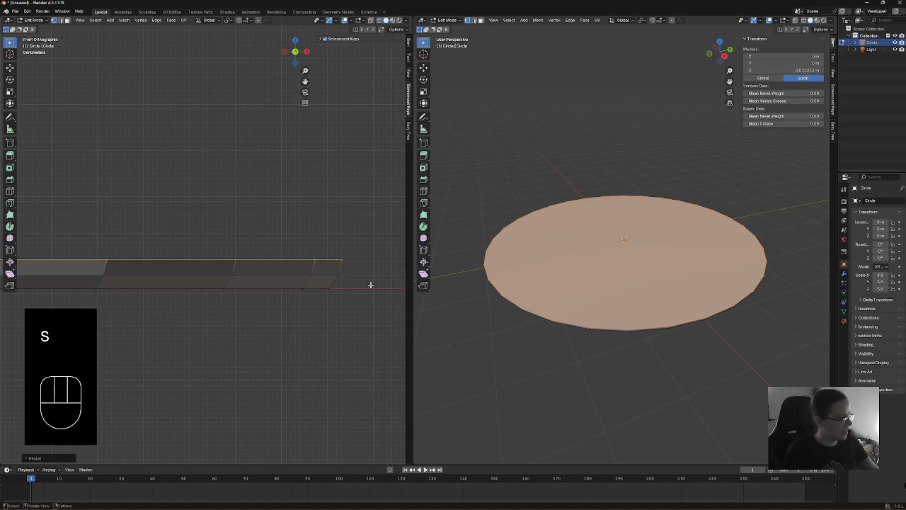
- Extrude the top face straight up to a local Z of about 0.14 m to form the base's side wall
{"action": "key", "text": "e"}
{"action": "left_click", "coordinate": [366, 234]}
{"action": "scroll", "coordinate": [367, 232], "scroll_direction": "down", "scroll_amount": 2}
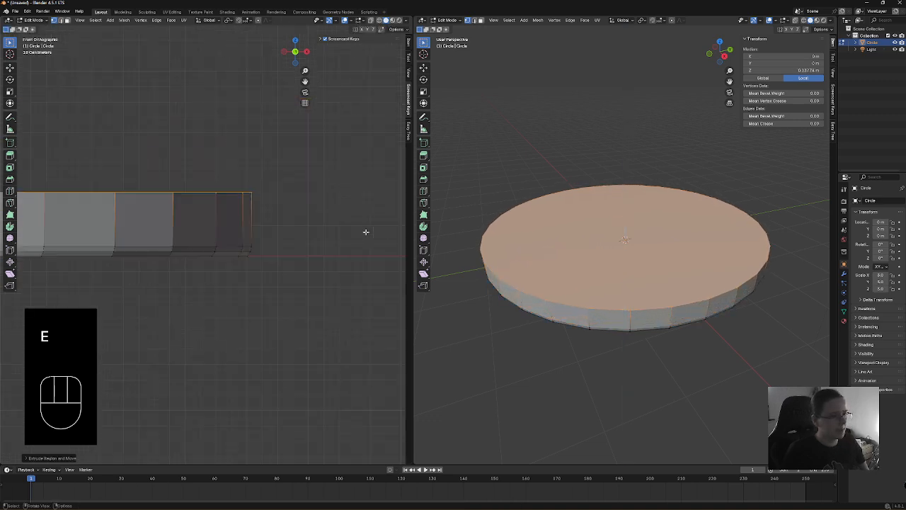
{"action": "scroll", "coordinate": [366, 232], "scroll_direction": "down", "scroll_amount": 13}
{"action": "scroll", "coordinate": [366, 232], "scroll_direction": "up", "scroll_amount": 6}
{"action": "middle_click_drag", "start_coordinate": [249, 252], "coordinate": [311, 315], "text": "shift"}
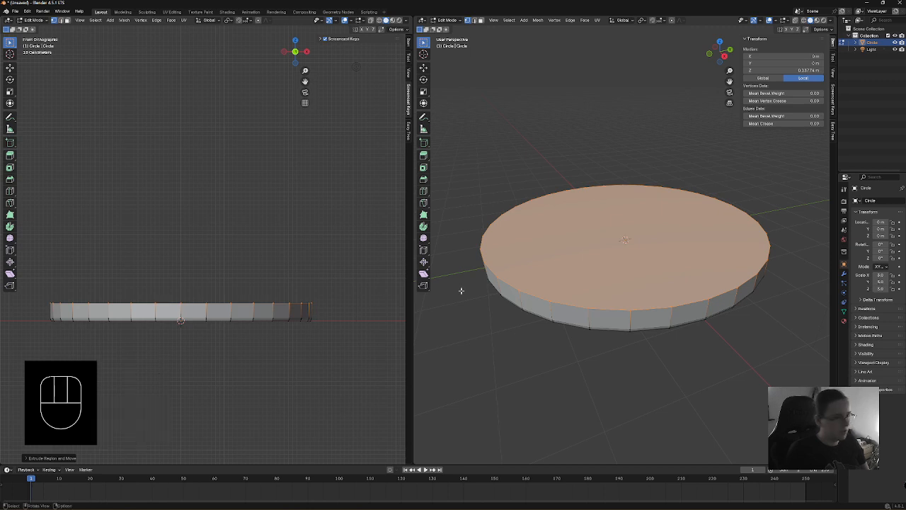
- Extrude the top face slightly above the base and scale it outward to form a flared ledge
{"action": "scroll", "coordinate": [704, 229], "scroll_direction": "down", "scroll_amount": 5}
{"action": "scroll", "coordinate": [653, 251], "scroll_direction": "up", "scroll_amount": 3}
{"action": "middle_click_drag", "start_coordinate": [700, 245], "coordinate": [617, 250], "text": "shift"}
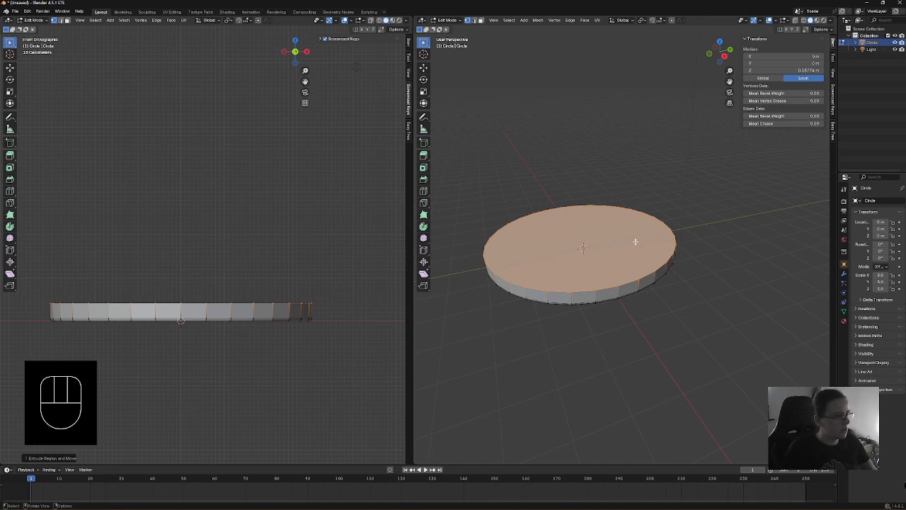
{"action": "key", "text": "e"}
{"action": "key", "text": "s"}
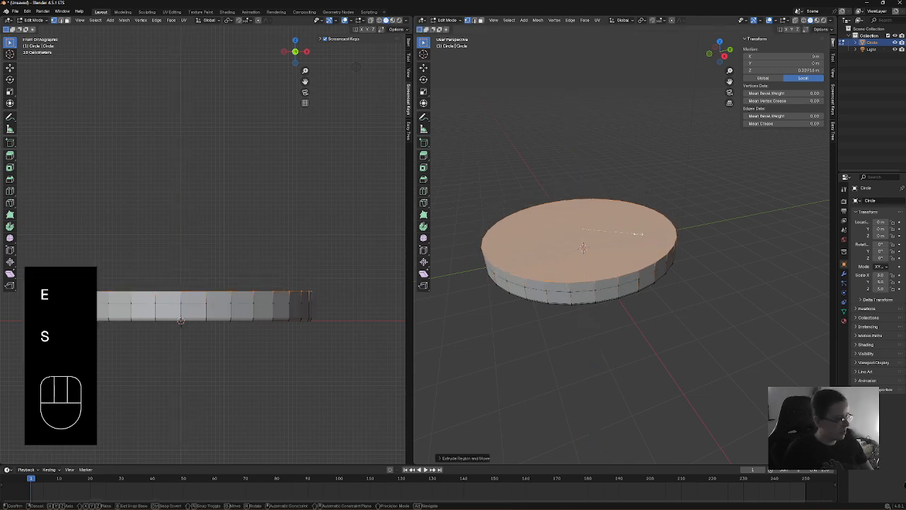
{"action": "left_click", "coordinate": [641, 235]}
- Extrude the top face above the ledge to a local Z of about 1.9 m to form the main body
{"action": "key", "text": "e"}
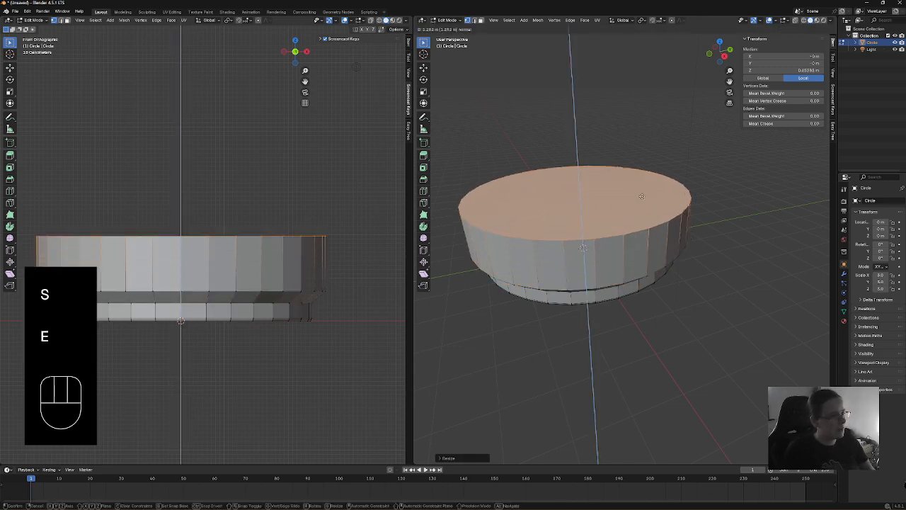
{"action": "left_click", "coordinate": [645, 101]}
{"action": "scroll", "coordinate": [637, 114], "scroll_direction": "down", "scroll_amount": 3}
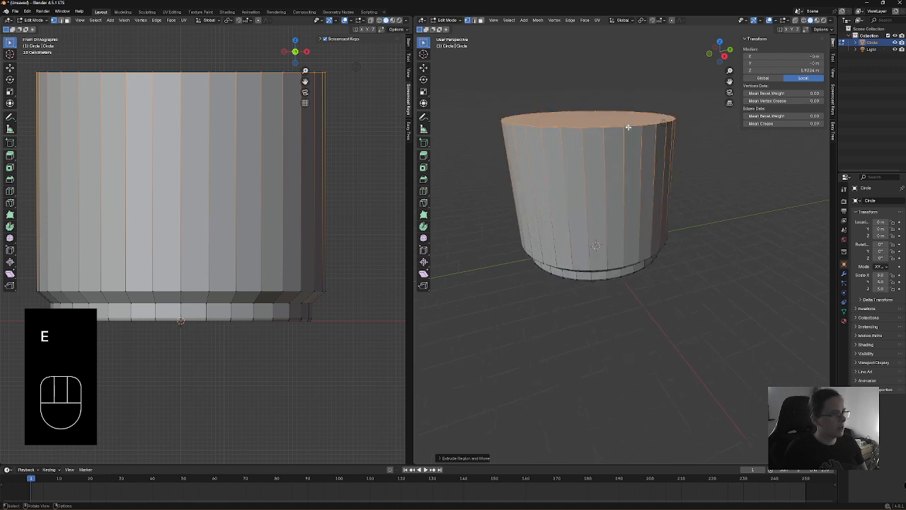
{"action": "middle_click_drag", "start_coordinate": [628, 127], "coordinate": [633, 170], "text": "shift"}
{"action": "scroll", "coordinate": [616, 234], "scroll_direction": "down", "scroll_amount": 3}
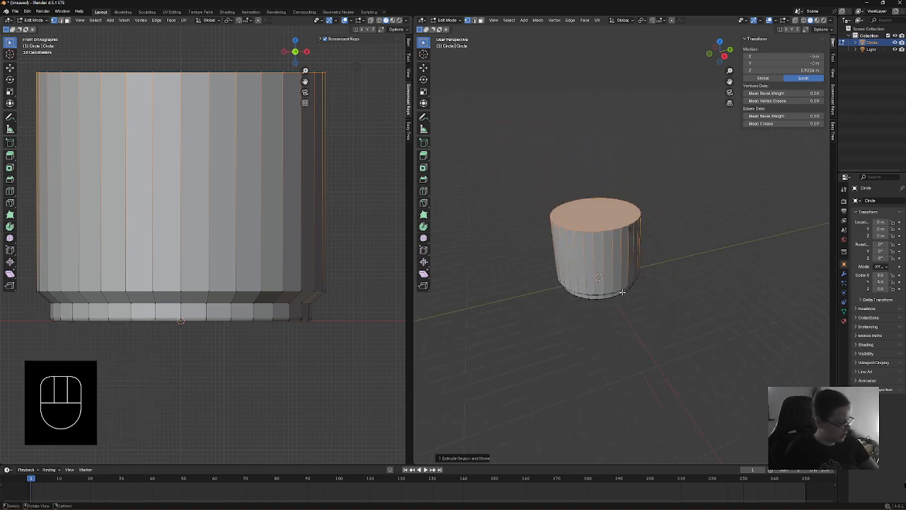
- Raise the body's top face to a local Z of about 4.6 m and scale it outward to taper the walls
{"action": "key", "text": "g"}
{"action": "left_click", "coordinate": [617, 175]}
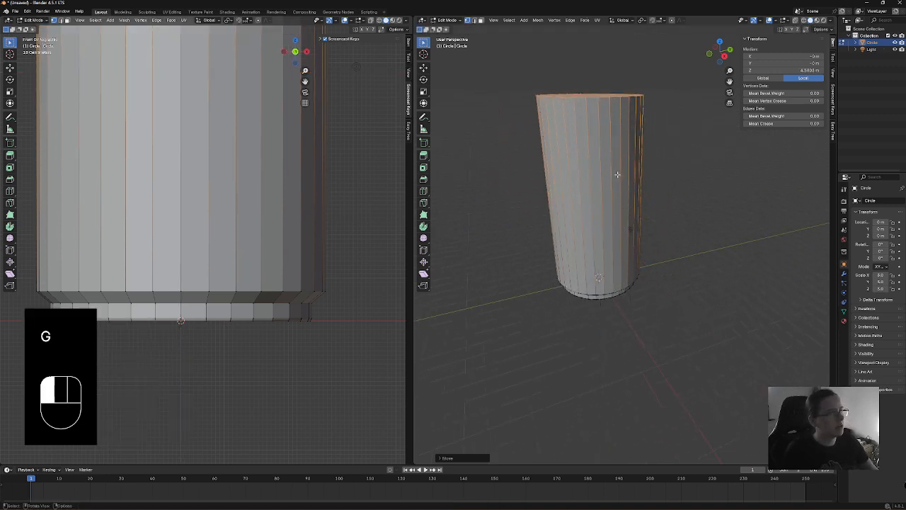
{"action": "key", "text": "s"}
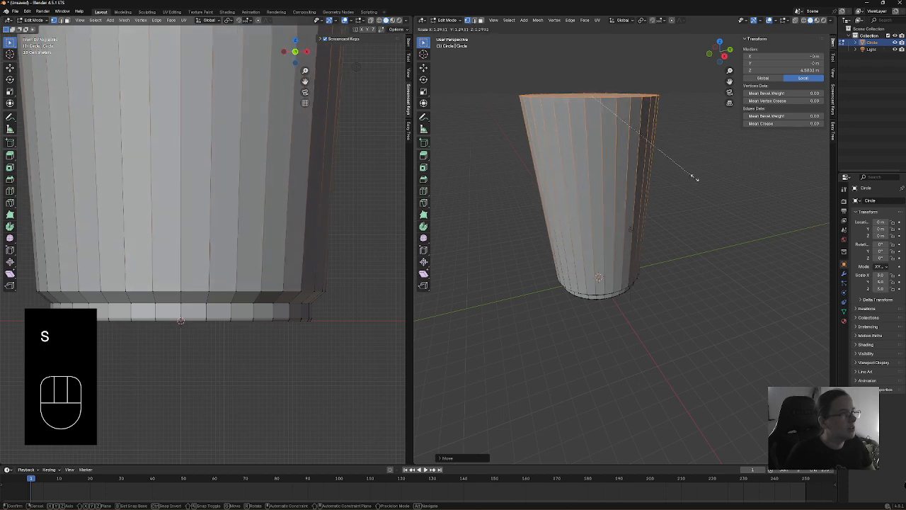
{"action": "left_click", "coordinate": [703, 185]}
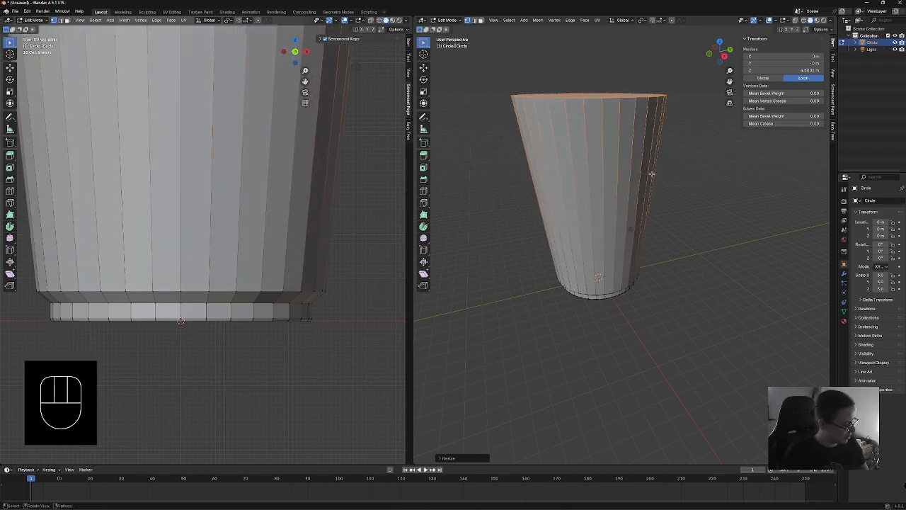
- Try adding five evenly spaced loop cuts around the main body and scaling them inward, and undo both changes
{"action": "key", "text": "ctrl+r"}
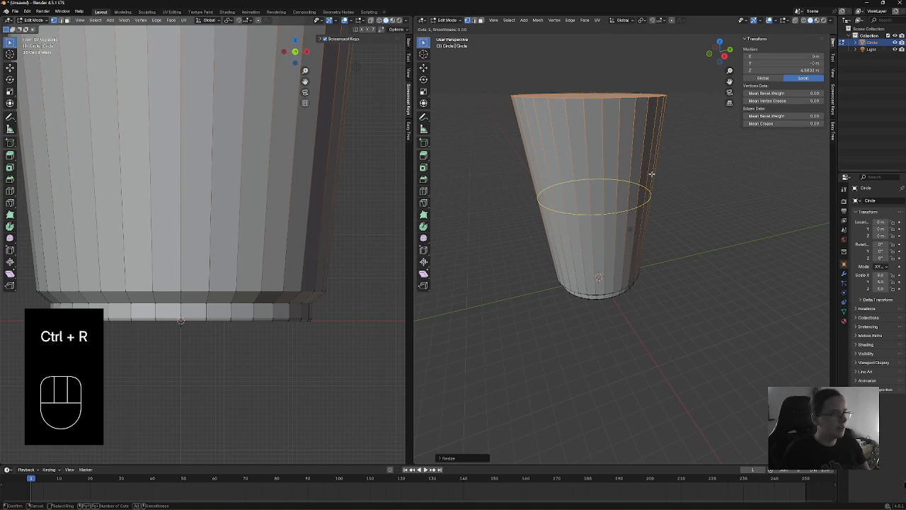
{"action": "scroll", "coordinate": [652, 173], "scroll_direction": "up", "scroll_amount": 4}
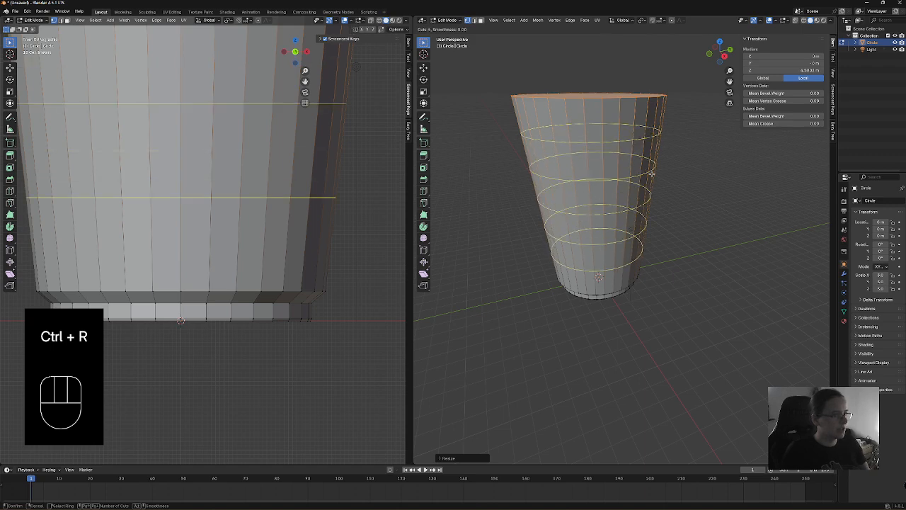
{"action": "left_click", "coordinate": [651, 173]}
{"action": "left_click", "coordinate": [651, 173]}
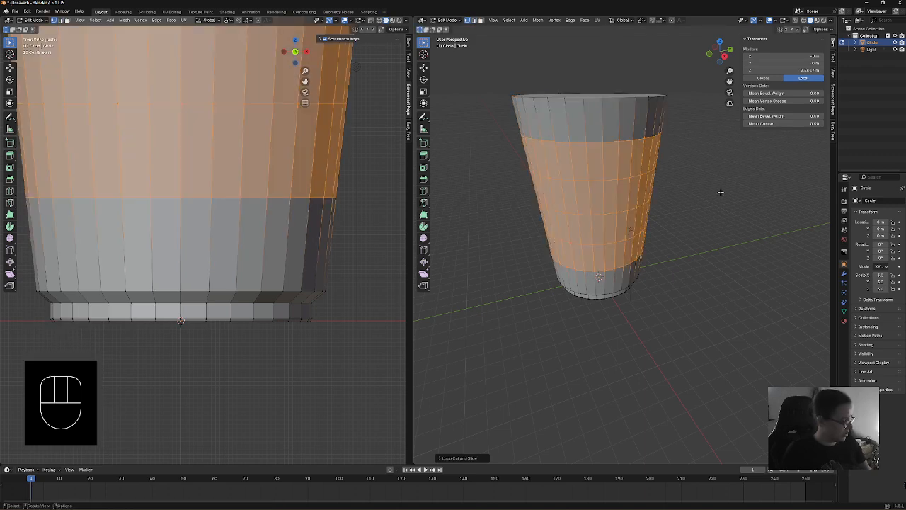
{"action": "key", "text": "s"}
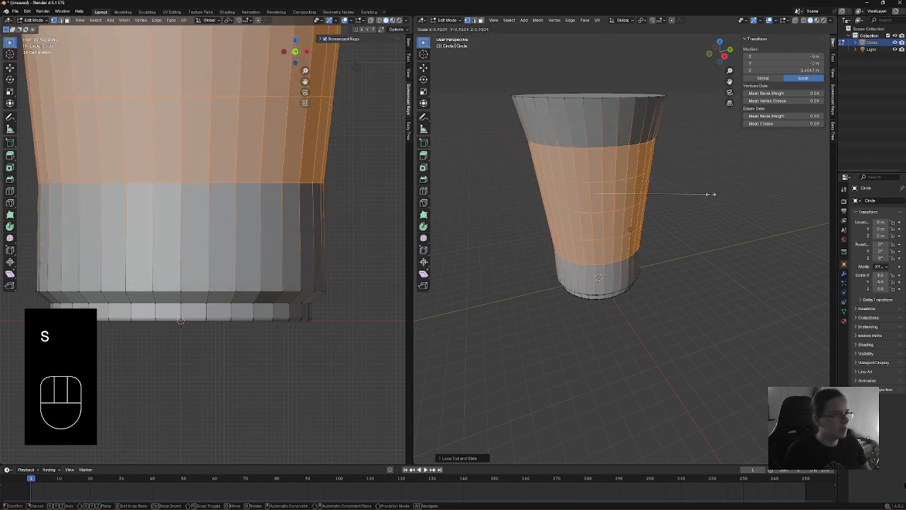
{"action": "left_click", "coordinate": [711, 194]}
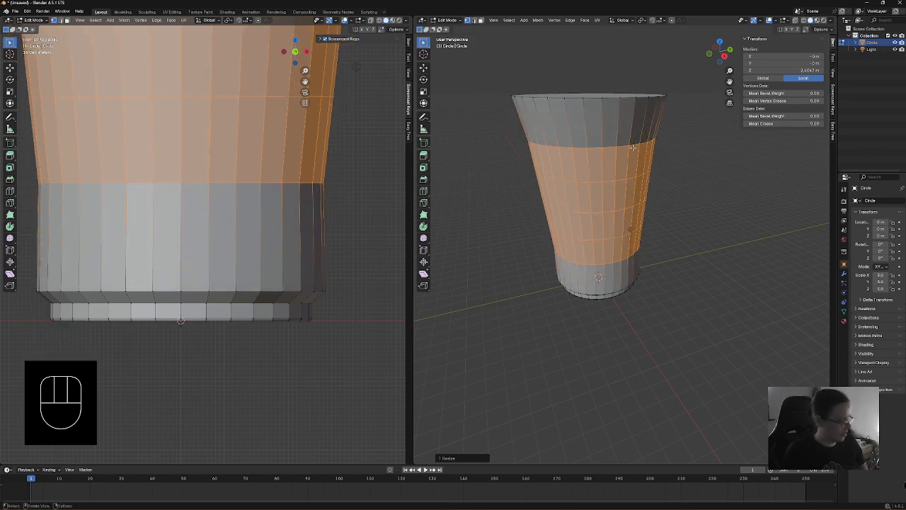
{"action": "key", "text": "ctrl+z"}
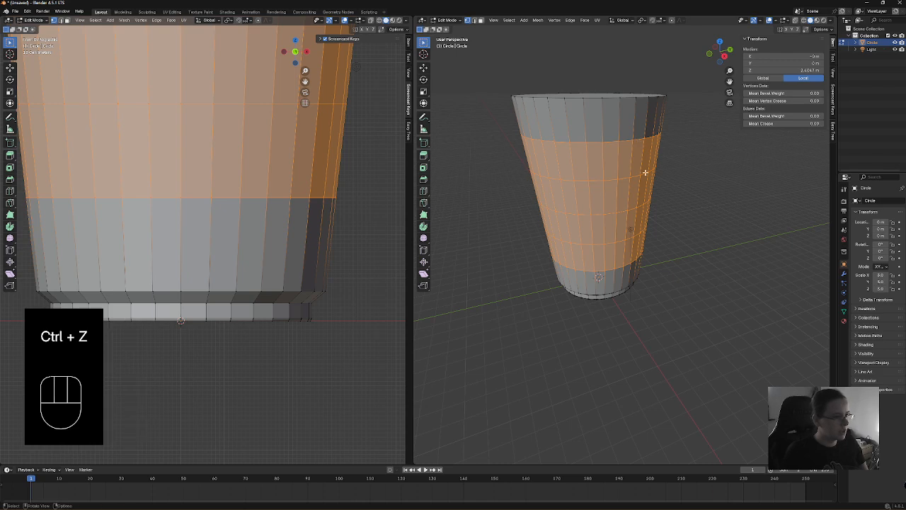
{"action": "key", "text": "ctrl+z"}
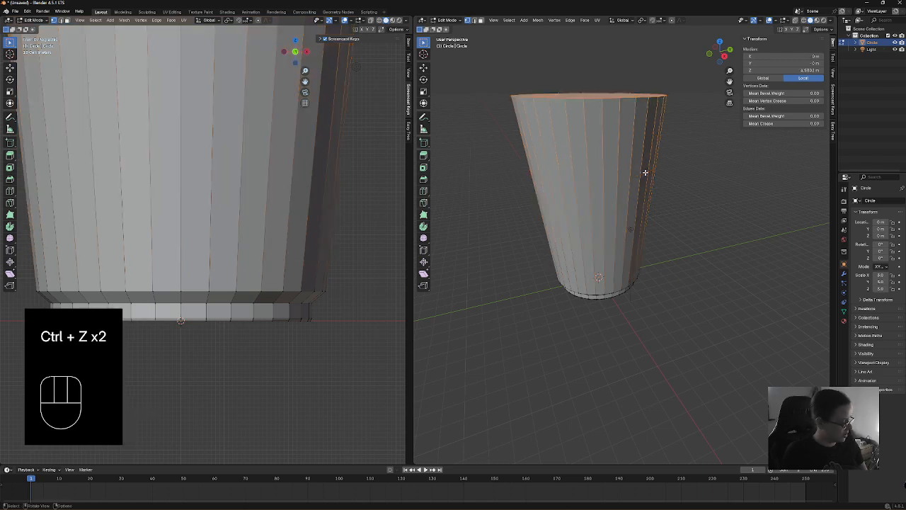
- Add three evenly spaced loop cuts around the main body and scale them inward together to narrow its middle
{"action": "key", "text": "ctrl+r"}
{"action": "scroll", "coordinate": [645, 172], "scroll_direction": "up", "scroll_amount": 2}
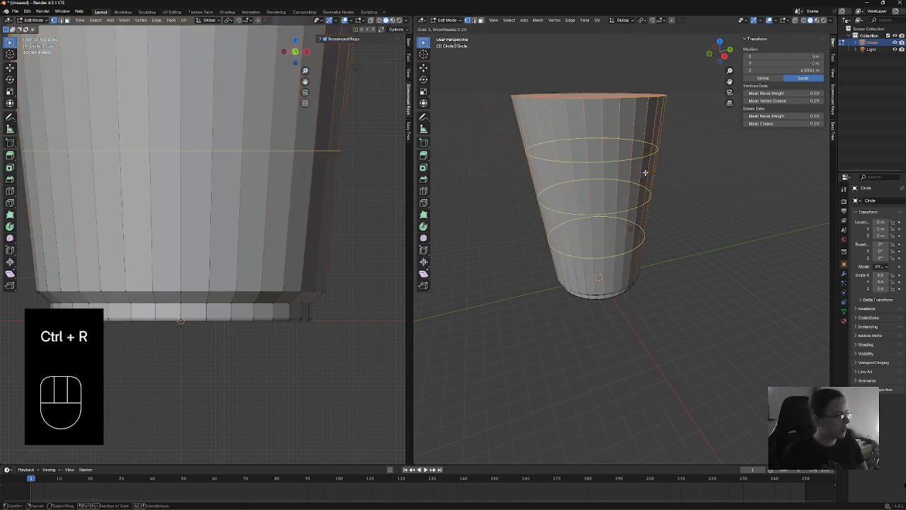
{"action": "left_click", "coordinate": [645, 172]}
{"action": "right_click", "coordinate": [645, 172]}
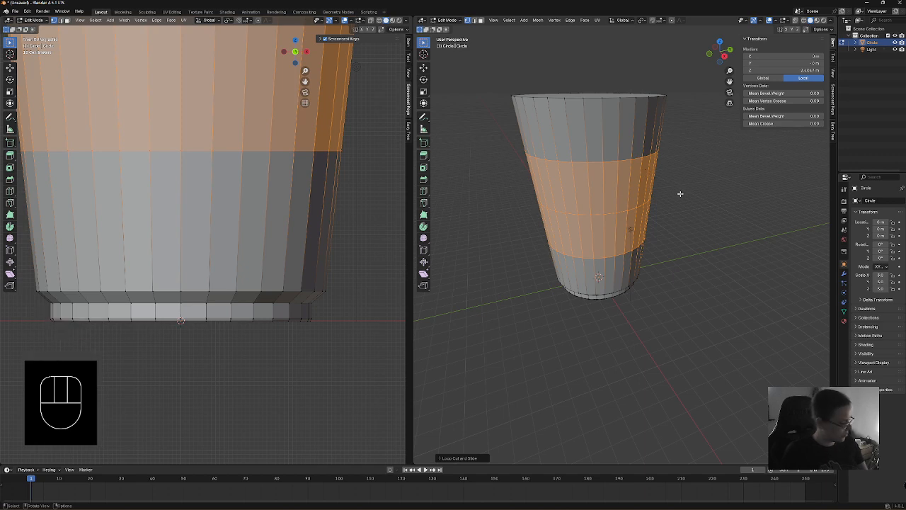
{"action": "key", "text": "s"}
{"action": "left_click", "coordinate": [673, 195]}
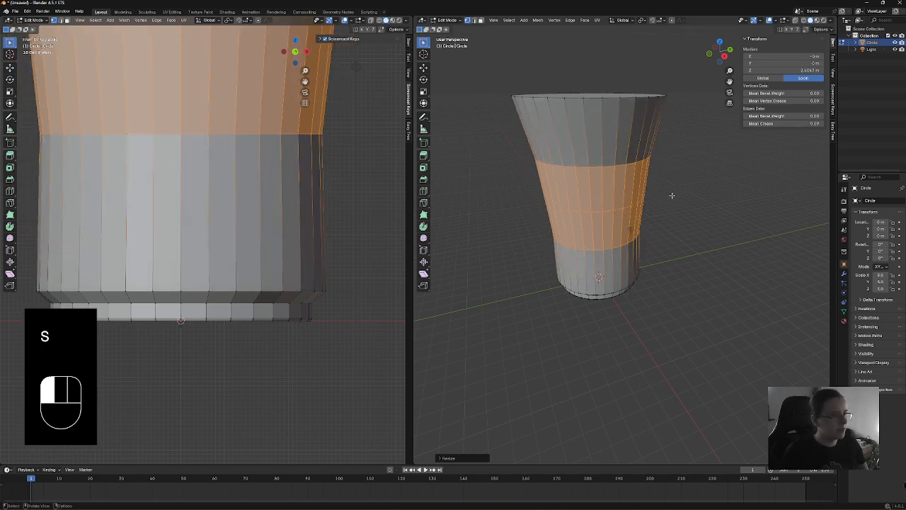
- Add one centred loop cut to the body's uppermost section and scale it outward by about 1.05
{"action": "key", "text": "ctrl"}
{"action": "key", "text": "ctrl+r"}
{"action": "left_click", "coordinate": [619, 137]}
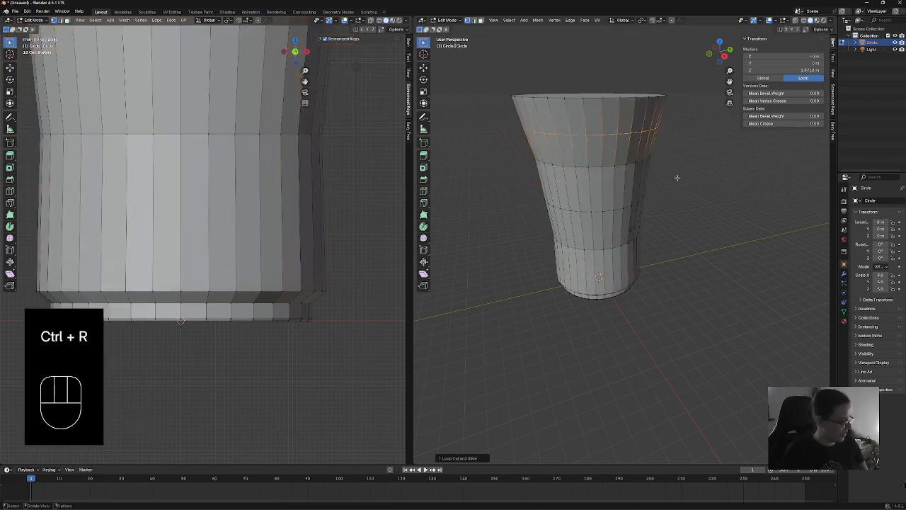
{"action": "key", "text": "s"}
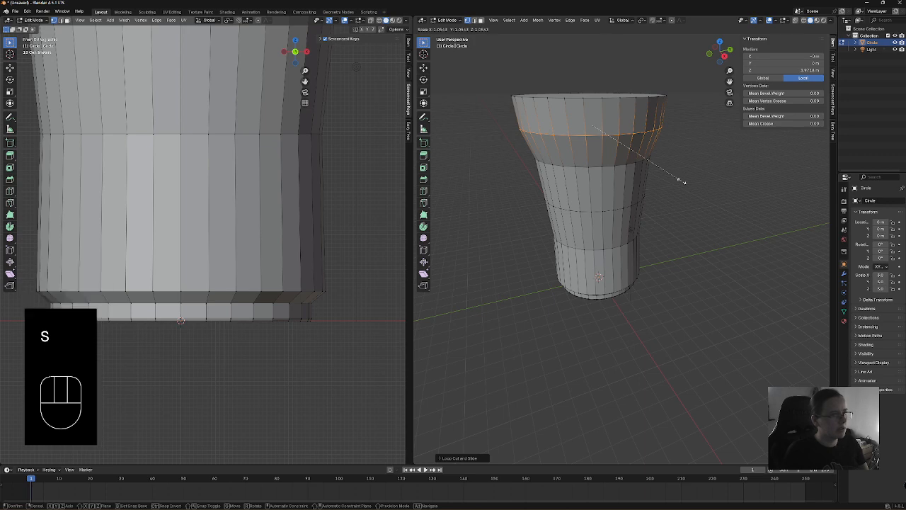
{"action": "left_click", "coordinate": [682, 181]}
- Add one centred loop cut to the lowest section of the main body and scale it outward by about 1.05
{"action": "key", "text": "ctrl+r"}
{"action": "left_click", "coordinate": [601, 274]}
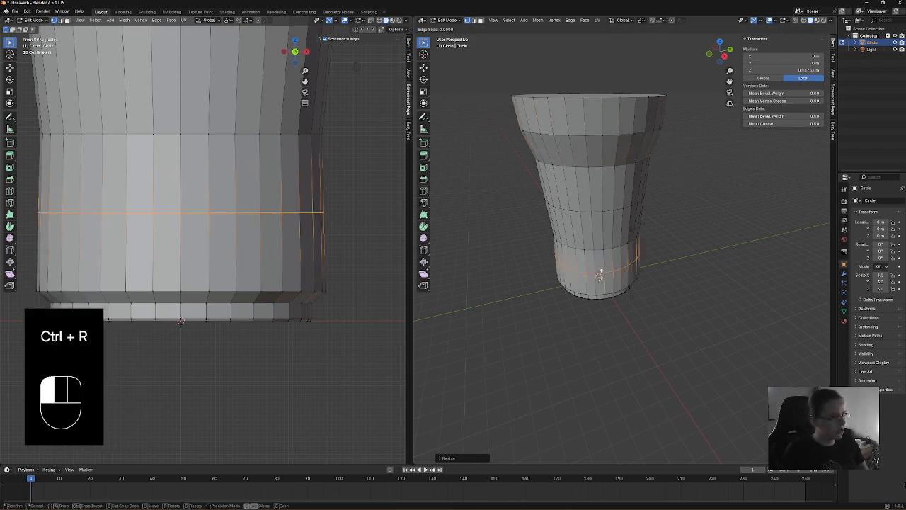
{"action": "key", "text": "s"}
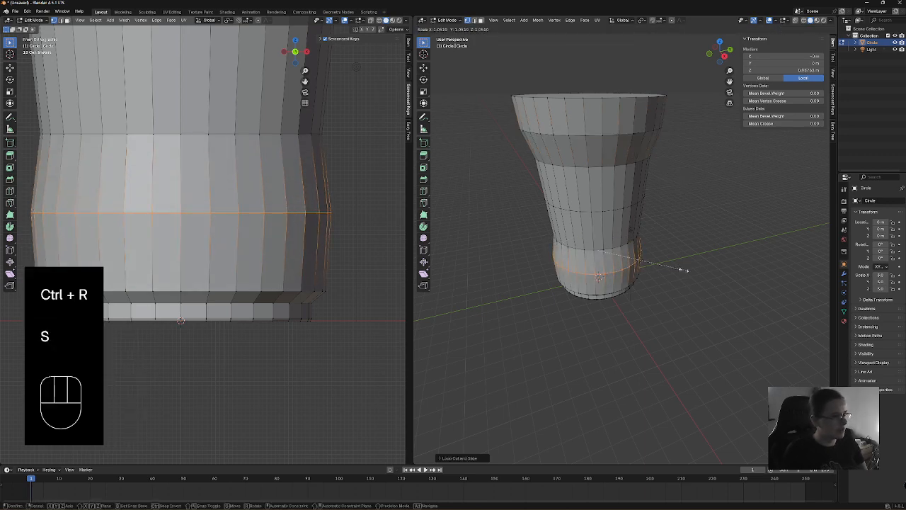
{"action": "left_click", "coordinate": [658, 222]}
- Turn on X-ray display in the front view and select the cup's top face in face select mode
{"action": "middle_click_drag", "start_coordinate": [628, 108], "coordinate": [607, 152]}
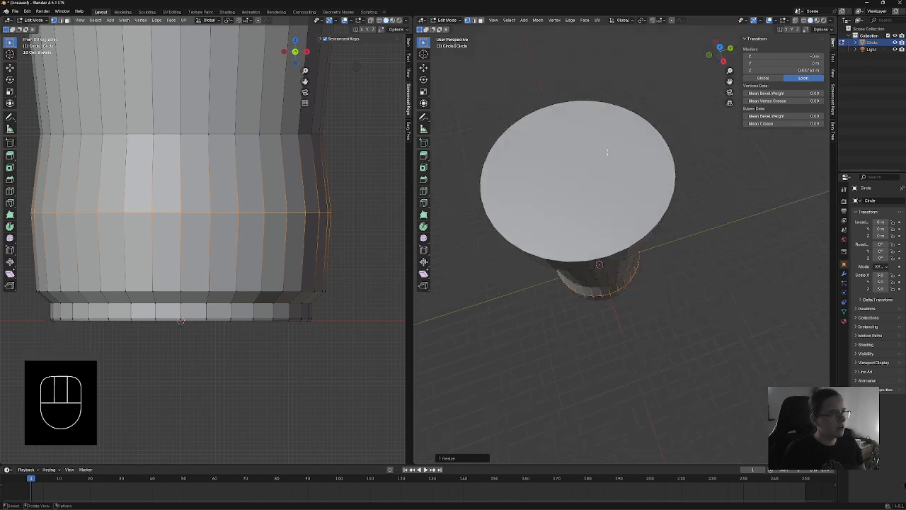
{"action": "scroll", "coordinate": [327, 165], "scroll_direction": "down", "scroll_amount": 5}
{"action": "middle_click_drag", "start_coordinate": [284, 148], "coordinate": [263, 137], "text": "shift"}
{"action": "scroll", "coordinate": [257, 127], "scroll_direction": "up", "scroll_amount": 2}
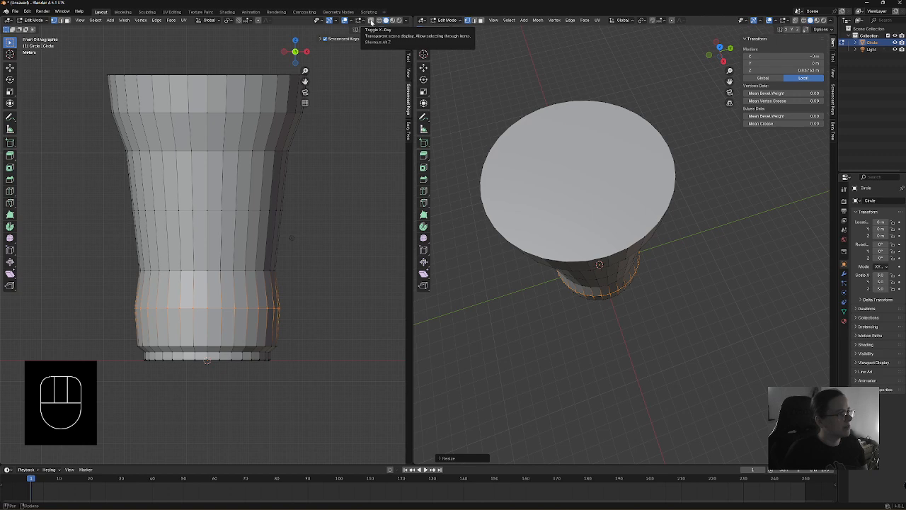
{"action": "left_click", "coordinate": [371, 21]}
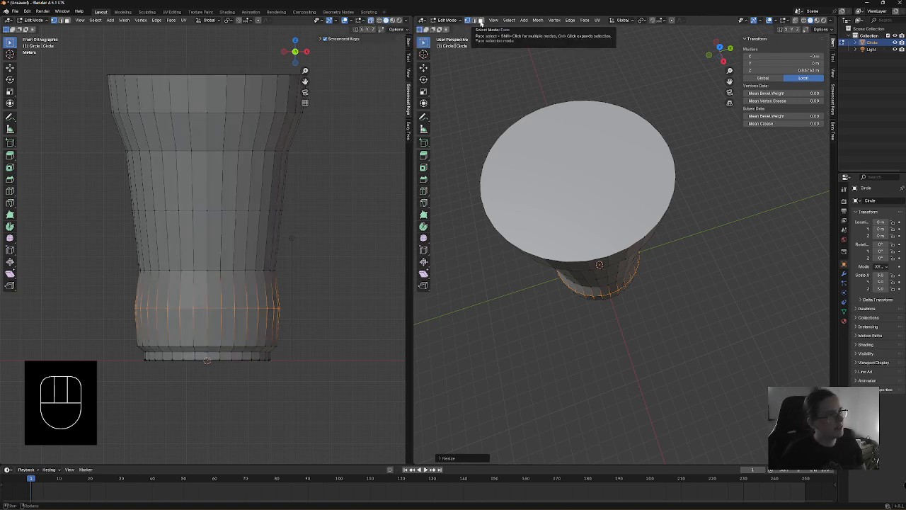
{"action": "left_click", "coordinate": [600, 197]}
{"action": "left_click", "coordinate": [600, 197]}
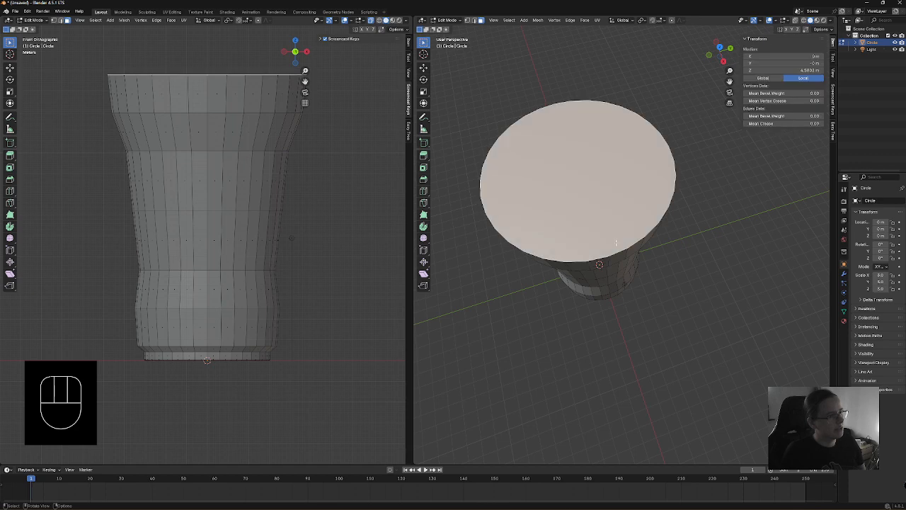
{"action": "middle_click_drag", "start_coordinate": [642, 242], "coordinate": [646, 198]}
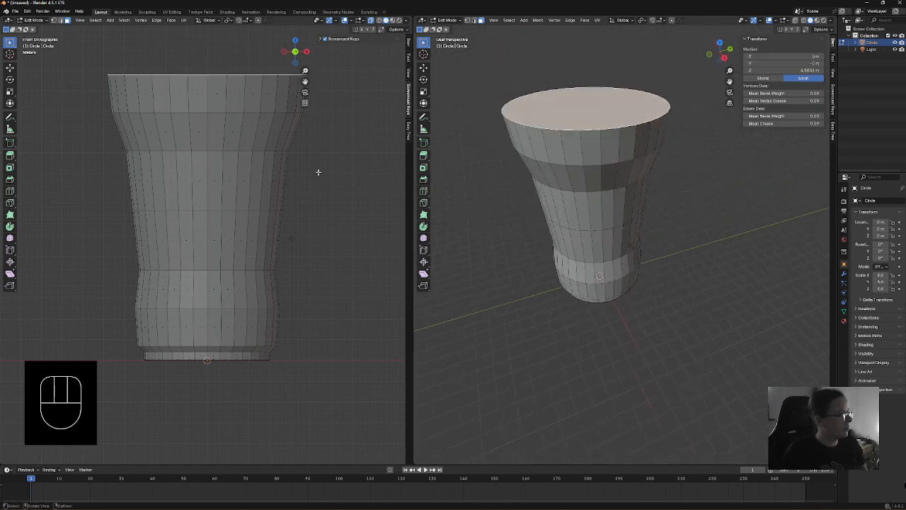
- Extrude the top face up to a local Z of about 4.63 m and scale it slightly inward to start rounding the rim
{"action": "middle_click_drag", "start_coordinate": [269, 160], "coordinate": [275, 243], "text": "shift"}
{"action": "scroll", "coordinate": [314, 180], "scroll_direction": "up", "scroll_amount": 5}
{"action": "mouse_move", "coordinate": [319, 171]}
{"action": "middle_mouse_down", "text": "shift"}
{"action": "mouse_move", "coordinate": [218, 222]}
{"action": "mouse_move", "coordinate": [295, 239]}
{"action": "mouse_move", "coordinate": [333, 182]}
{"action": "middle_mouse_up", "text": "shift"}
{"action": "scroll", "coordinate": [333, 182], "scroll_direction": "down", "scroll_amount": 2}
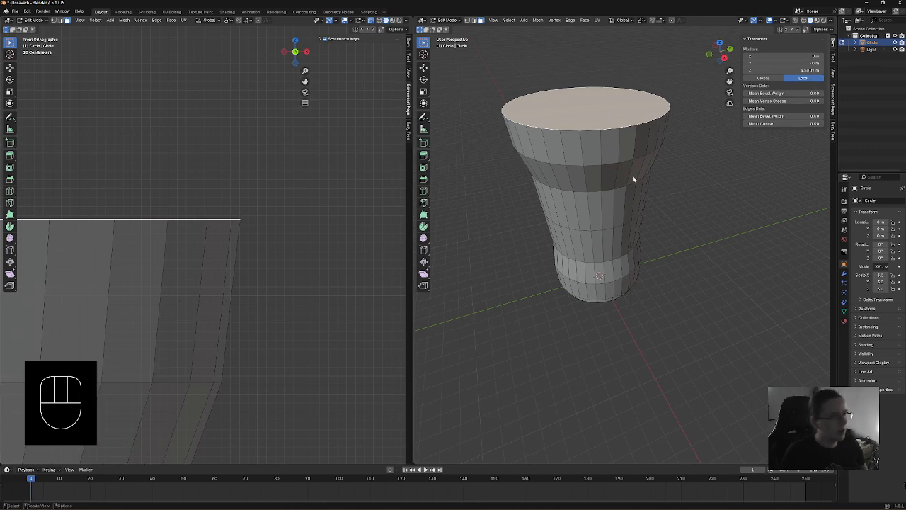
{"action": "scroll", "coordinate": [666, 139], "scroll_direction": "up", "scroll_amount": 3}
{"action": "middle_click_drag", "start_coordinate": [641, 108], "coordinate": [673, 196], "text": "shift"}
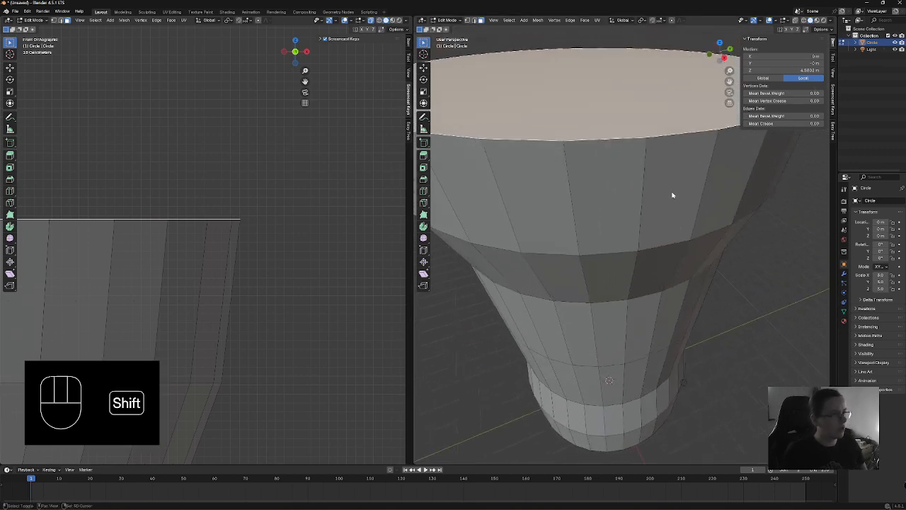
{"action": "scroll", "coordinate": [674, 207], "scroll_direction": "down", "scroll_amount": 2}
{"action": "key", "text": "e"}
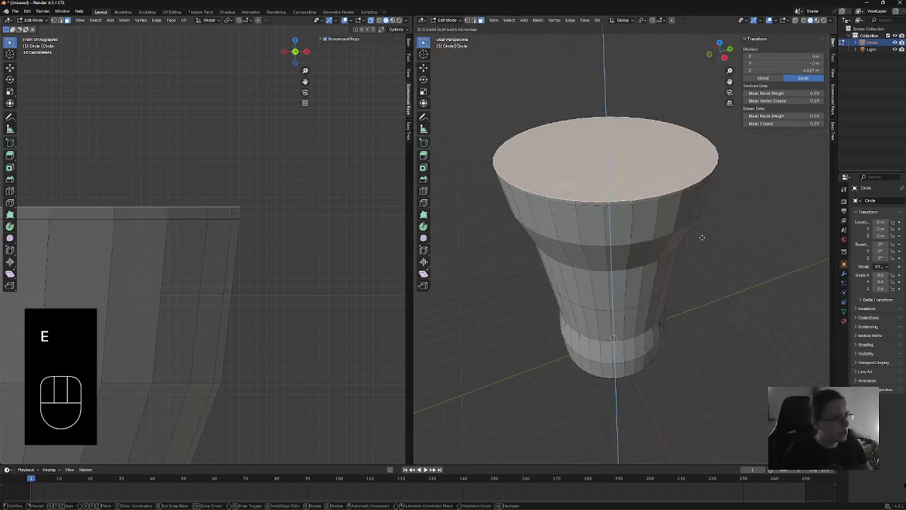
{"action": "right_click", "coordinate": [711, 247]}
{"action": "key", "text": "s"}
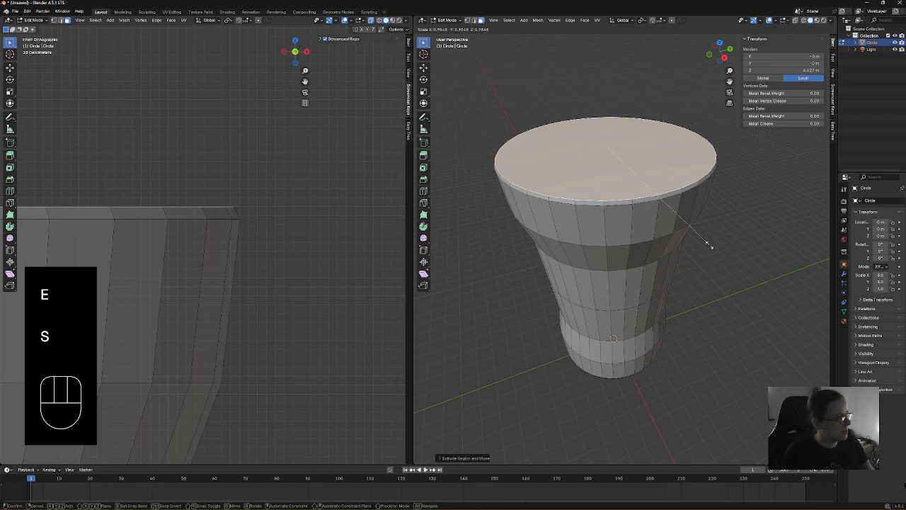
- Extrude the top face again to a local Z of about 4.65 m and scale it slightly inward to continue the rim's curve
{"action": "key", "text": "e"}
{"action": "left_click", "coordinate": [707, 245]}
{"action": "key", "text": "s"}
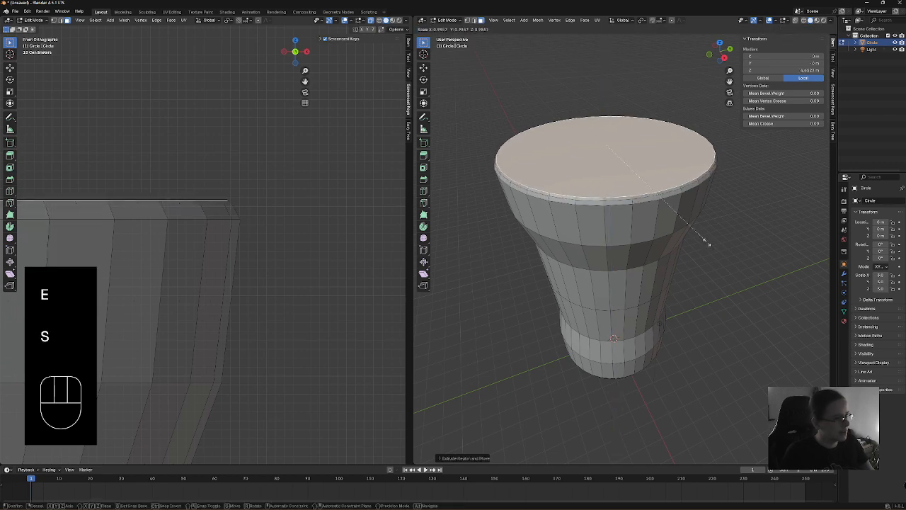
{"action": "left_click", "coordinate": [707, 243]}
- Extrude the top face in place and scale it inward by about 0.95 to form the rim's flat top
{"action": "key", "text": "e"}
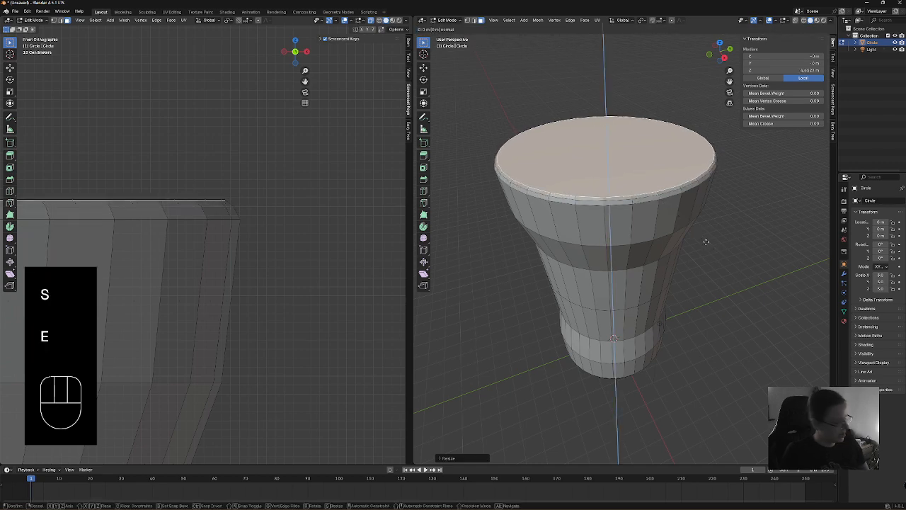
{"action": "left_click", "coordinate": [707, 245]}
{"action": "key", "text": "s"}
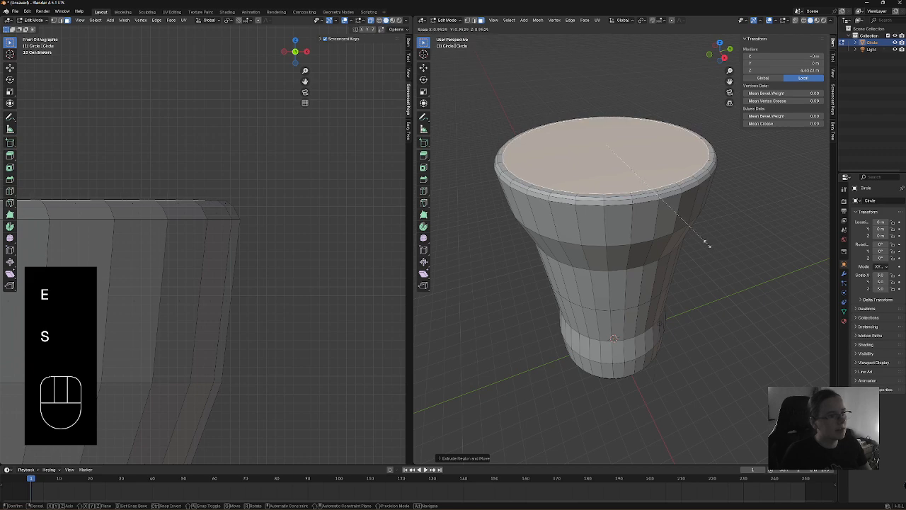
{"action": "left_click", "coordinate": [707, 247]}
- Extrude the inner top face slightly down to a local Z of about 4.6 m and scale it slightly inward to round the inner lip
{"action": "key", "text": "e"}
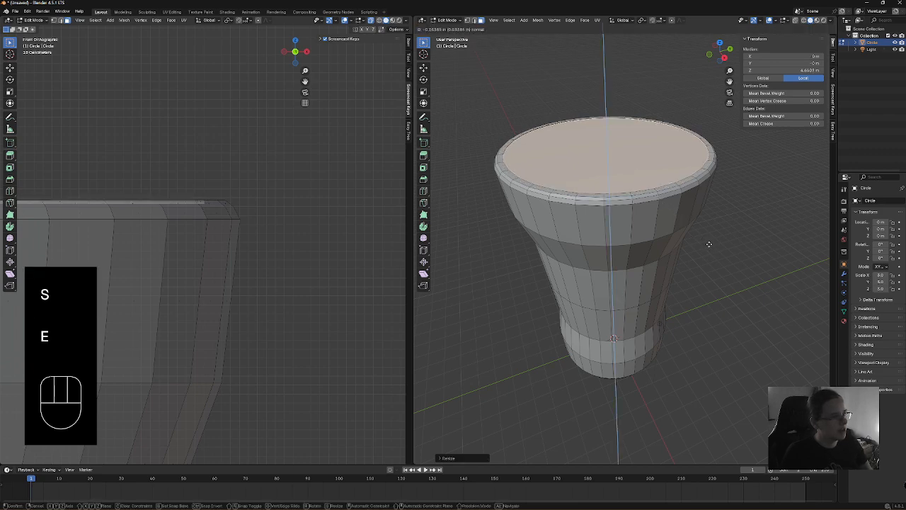
{"action": "left_click", "coordinate": [715, 248]}
{"action": "key", "text": "s"}
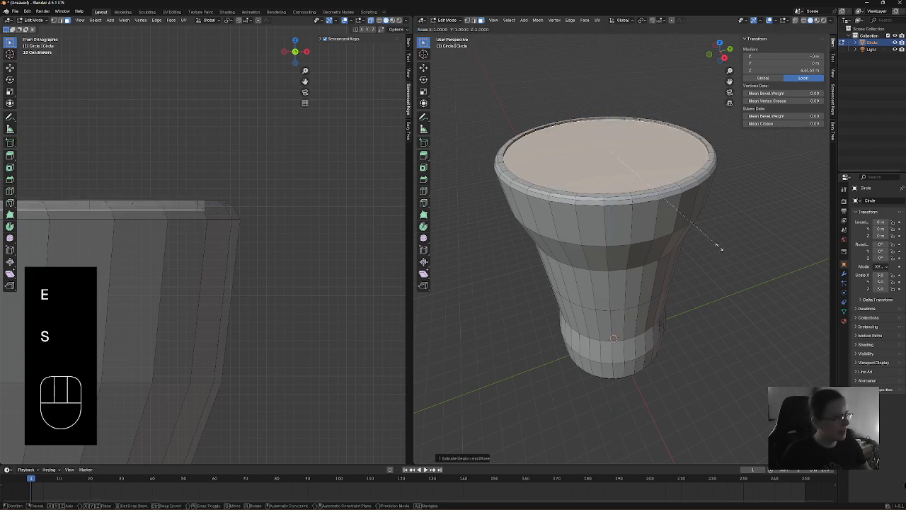
{"action": "left_click", "coordinate": [717, 246]}
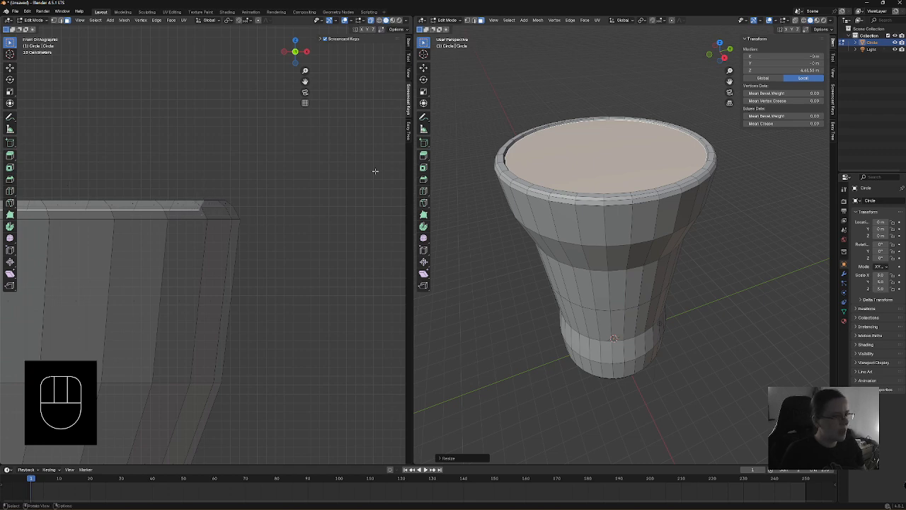
- Extrude the inner face down to a local Z of about 3.98 m, level with the uppermost body loop, to start hollowing the cup
{"action": "scroll", "coordinate": [177, 249], "scroll_direction": "down", "scroll_amount": 2}
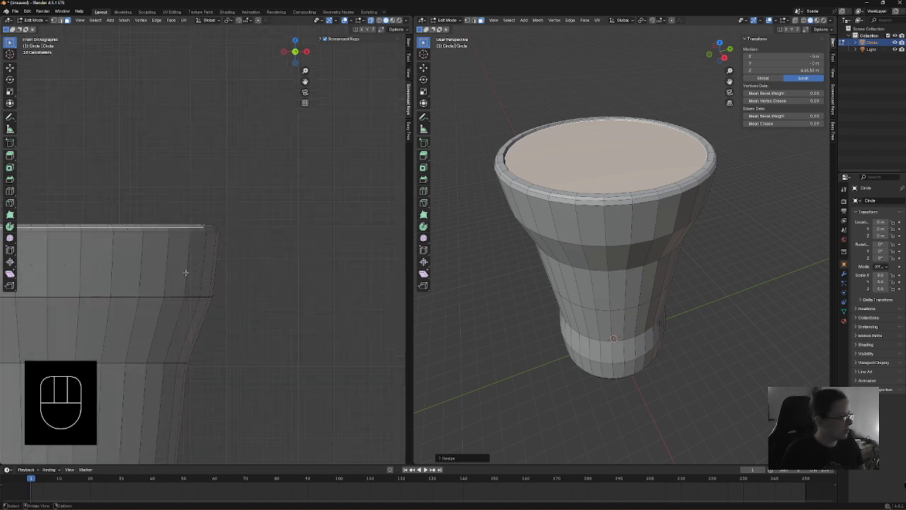
{"action": "middle_click_drag", "start_coordinate": [186, 268], "coordinate": [265, 112], "text": "shift"}
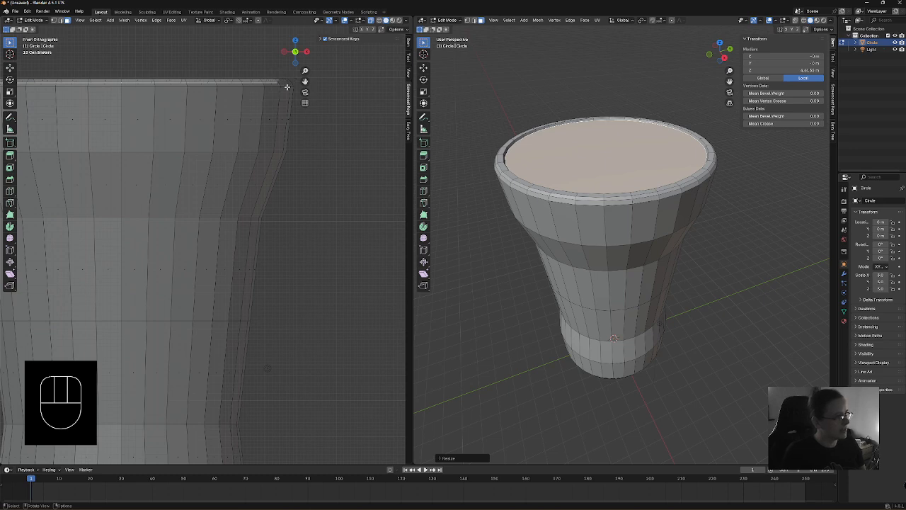
{"action": "key", "text": "e"}
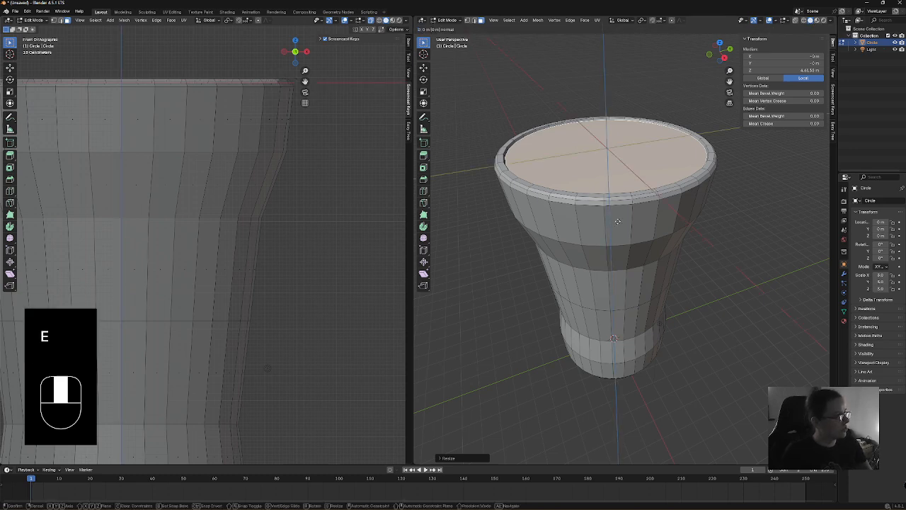
{"action": "left_click", "coordinate": [616, 259]}
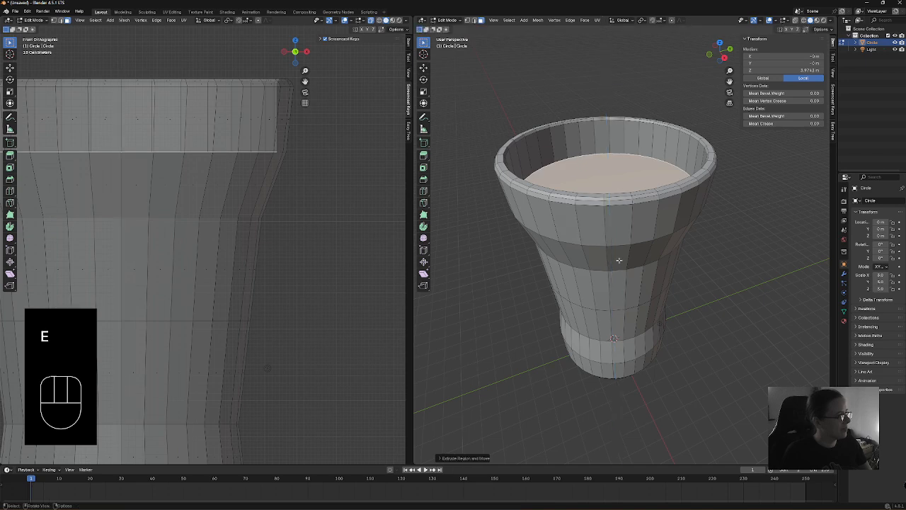
- Extrude the inner face down to a local Z of about 3.37 m and scale it inward by about 0.84
{"action": "key", "text": "e"}
{"action": "left_click", "coordinate": [490, 286]}
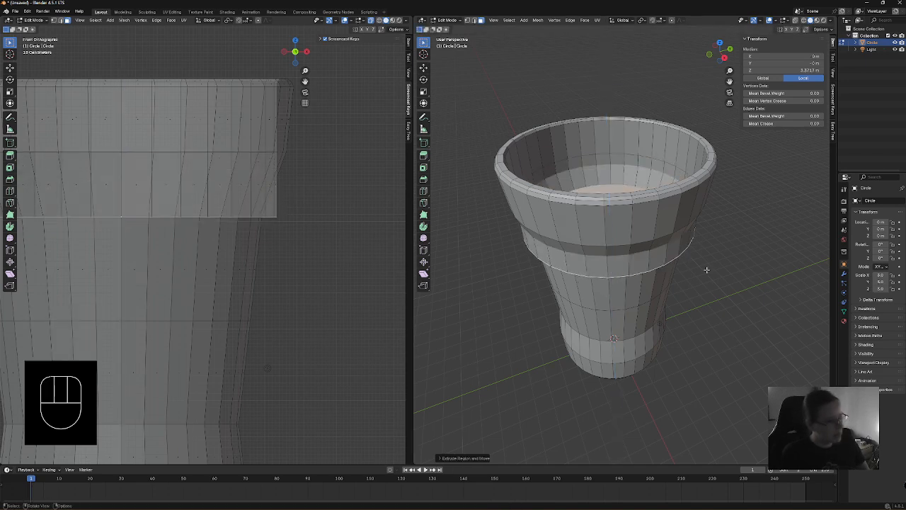
{"action": "key", "text": "s"}
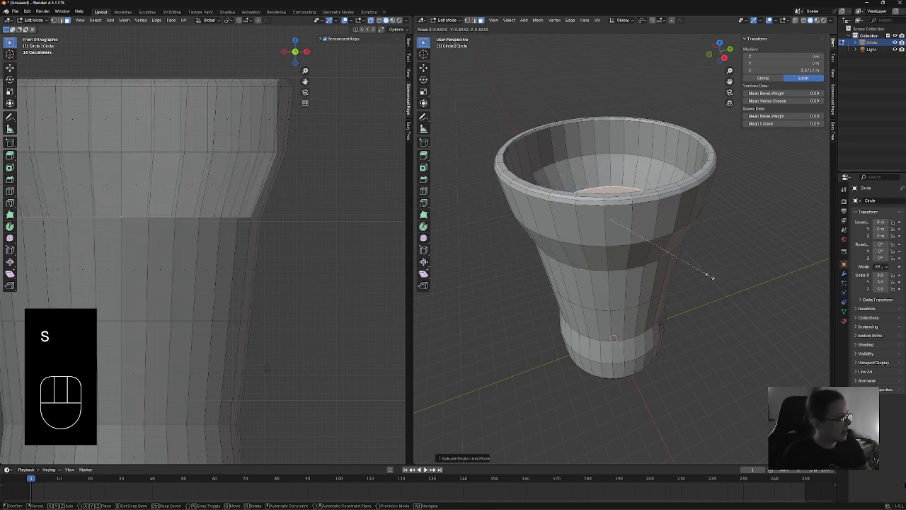
{"action": "left_click", "coordinate": [711, 276]}
- Extrude the inner face down to a local Z of about 2.4 m and scale it slightly inward to follow the outer wall
{"action": "key", "text": "e"}
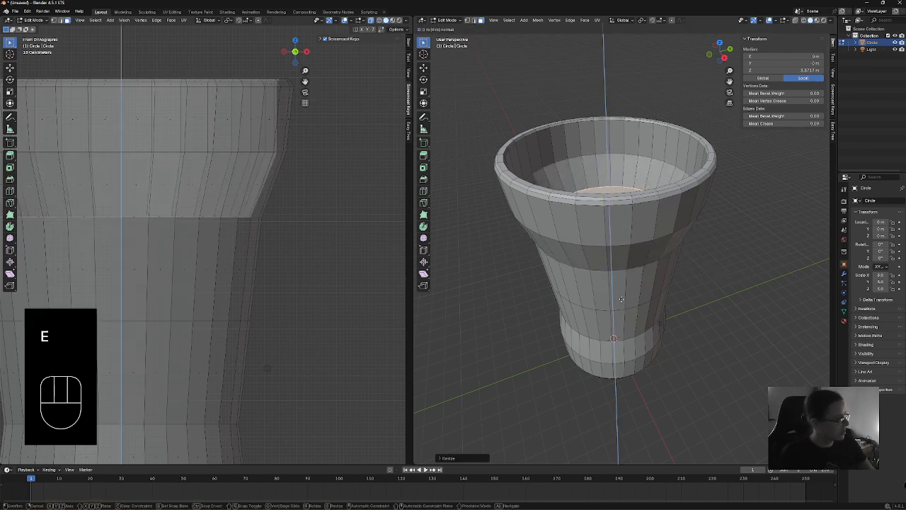
{"action": "left_click", "coordinate": [632, 327]}
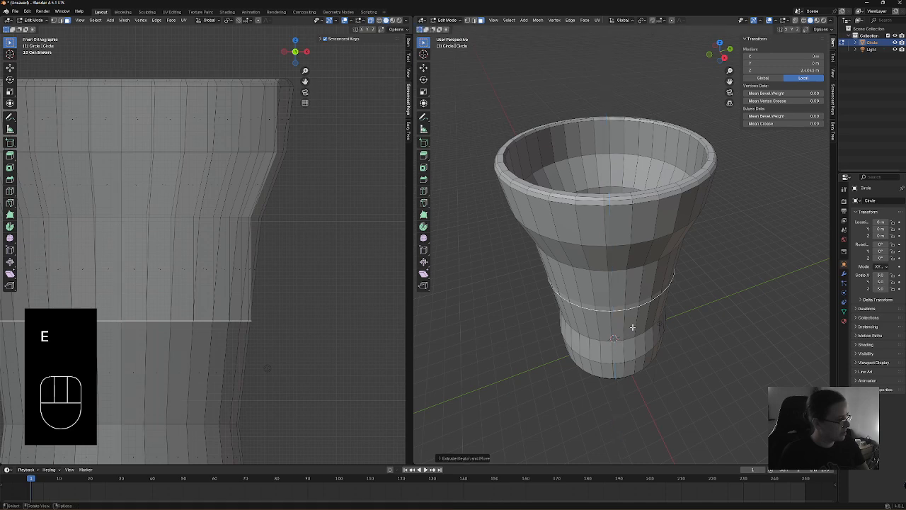
{"action": "key", "text": "s"}
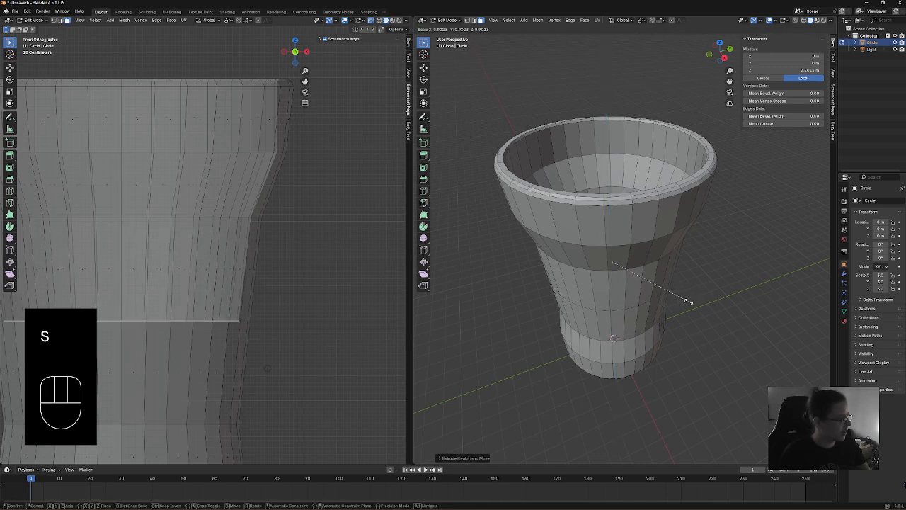
{"action": "left_click", "coordinate": [688, 302]}
- Extrude the inner face down level with the narrow waist loop above the base and scale it inward by about 0.9
{"action": "key", "text": "e"}
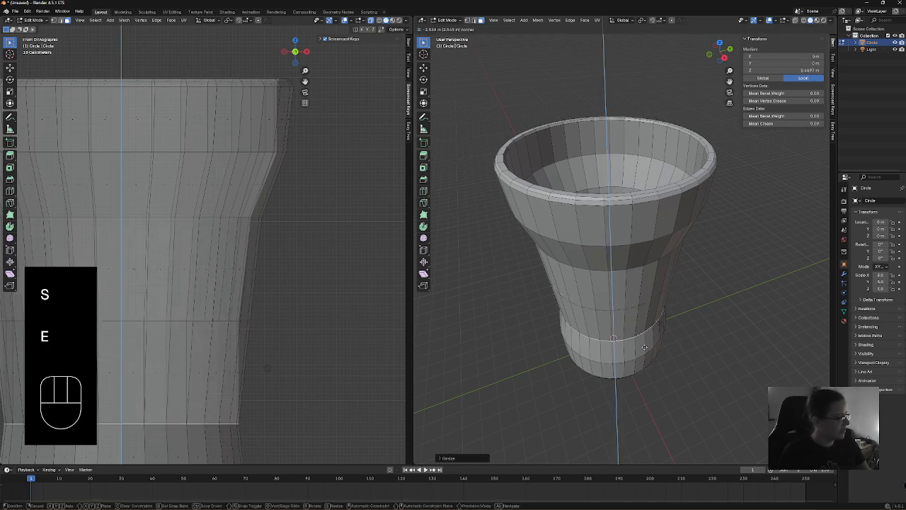
{"action": "left_click", "coordinate": [644, 347]}
{"action": "middle_click_drag", "start_coordinate": [306, 350], "coordinate": [337, 117], "text": "shift"}
{"action": "middle_click_drag", "start_coordinate": [619, 320], "coordinate": [651, 283]}
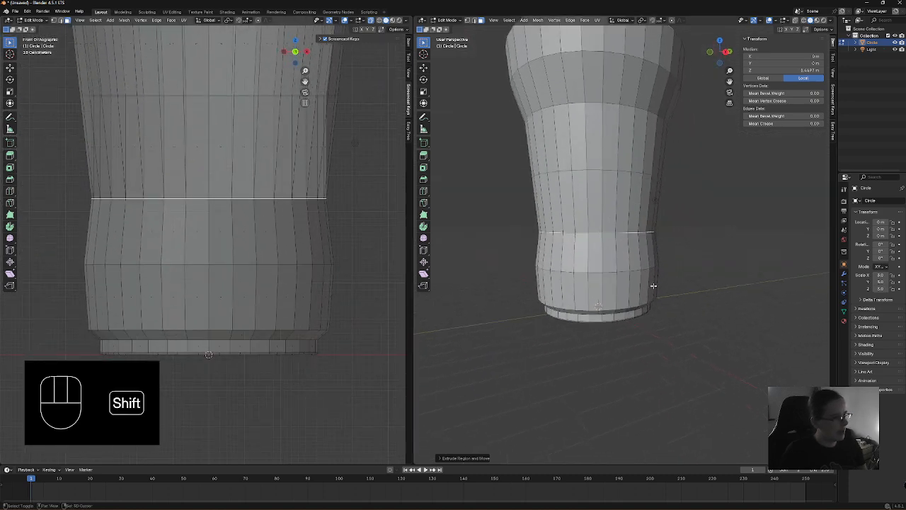
{"action": "key", "text": "s"}
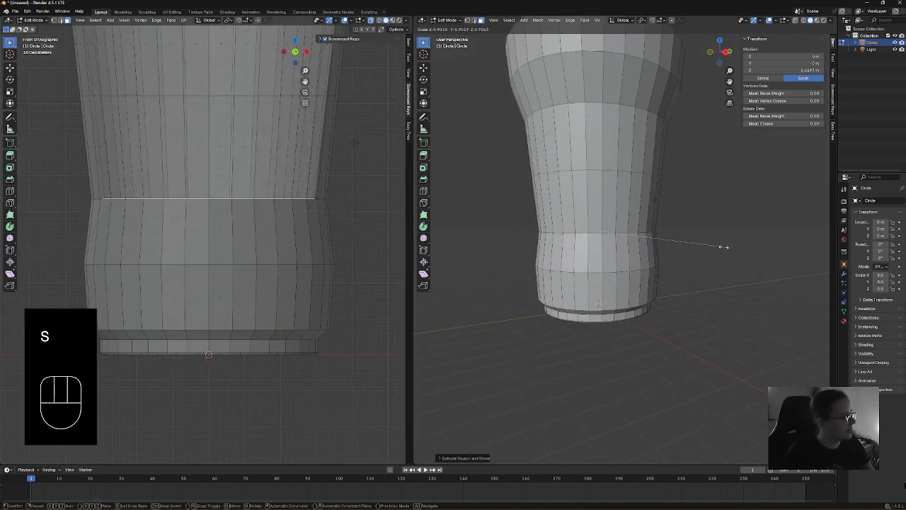
{"action": "left_click", "coordinate": [701, 254]}
- Extrude the inner face down to a local Z of about 0.87 m and scale it outward by about 1.1 to follow the bulge
{"action": "key", "text": "e"}
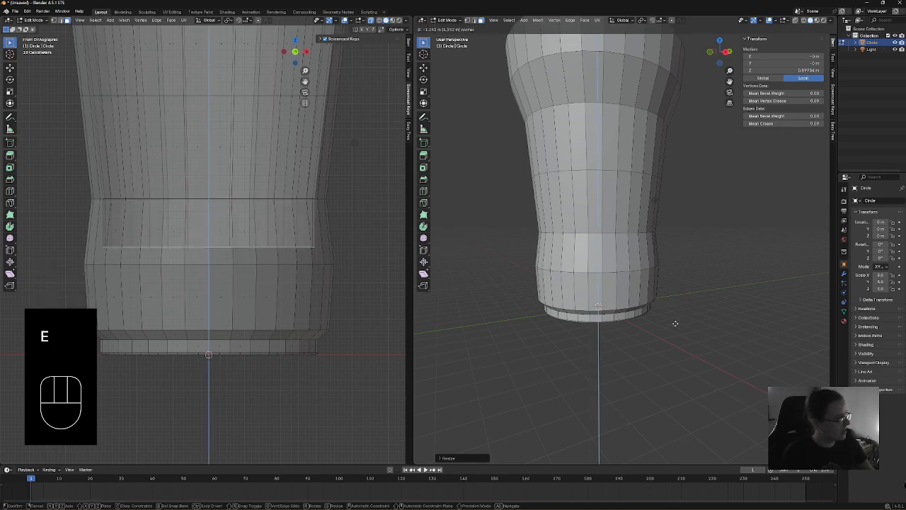
{"action": "right_click", "coordinate": [677, 328]}
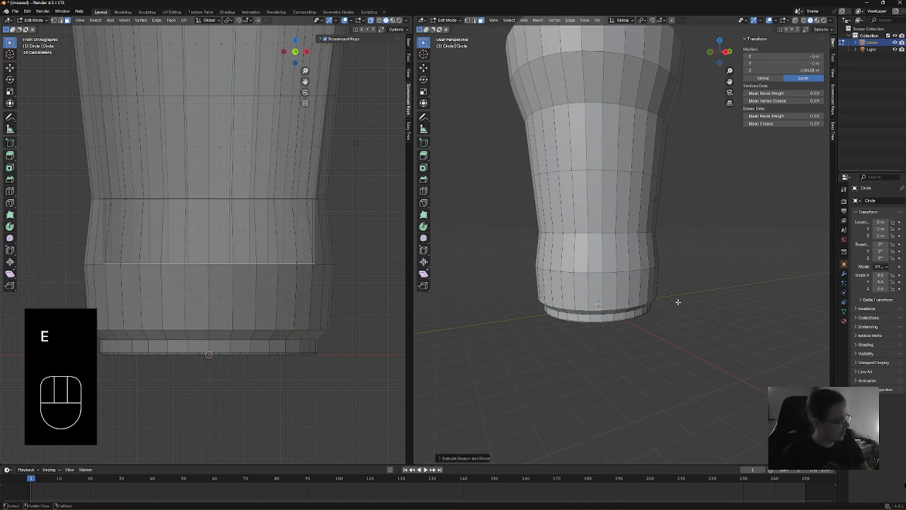
{"action": "key", "text": "s"}
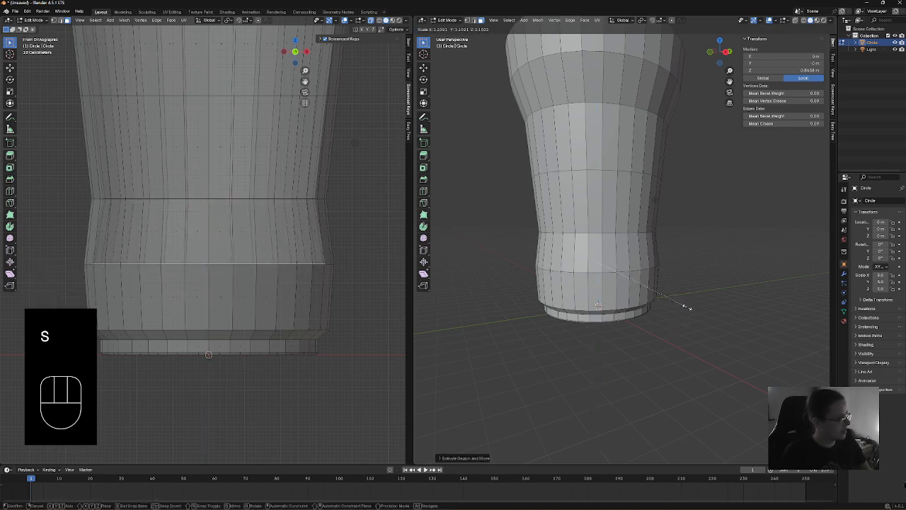
{"action": "left_click", "coordinate": [687, 308]}
- Extrude the inner face down to a local Z of about 0.4 m and scale it slightly inward near the cup's base
{"action": "key", "text": "e"}
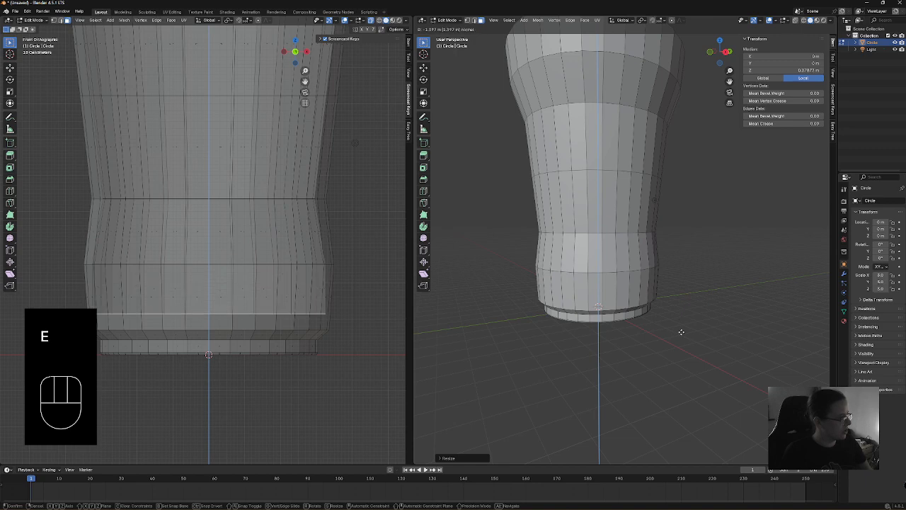
{"action": "left_click", "coordinate": [684, 327]}
{"action": "key", "text": "s"}
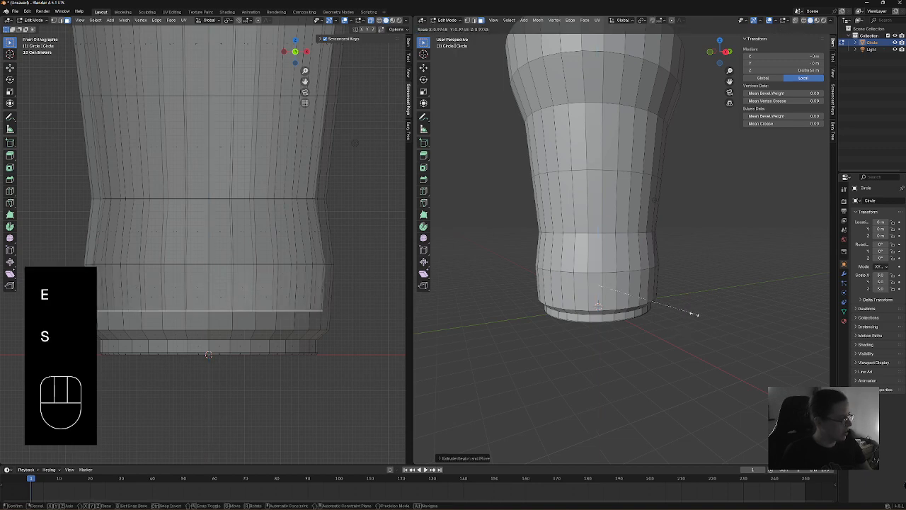
{"action": "left_click", "coordinate": [694, 313]}
- Extrude the inner face slightly down to a local Z of about 0.34 m and scale it inward to bevel the floor's edge
{"action": "key", "text": "e"}
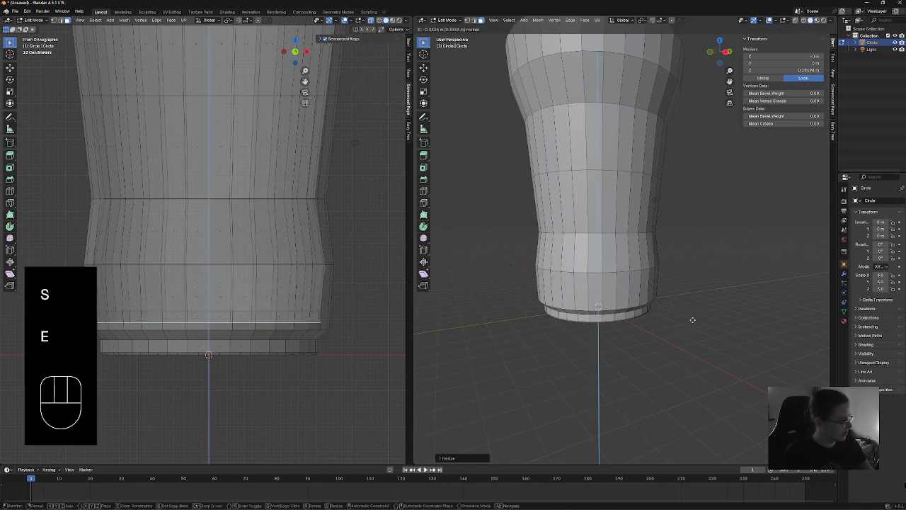
{"action": "left_click", "coordinate": [692, 318]}
{"action": "key", "text": "s"}
{"action": "left_click", "coordinate": [684, 317]}
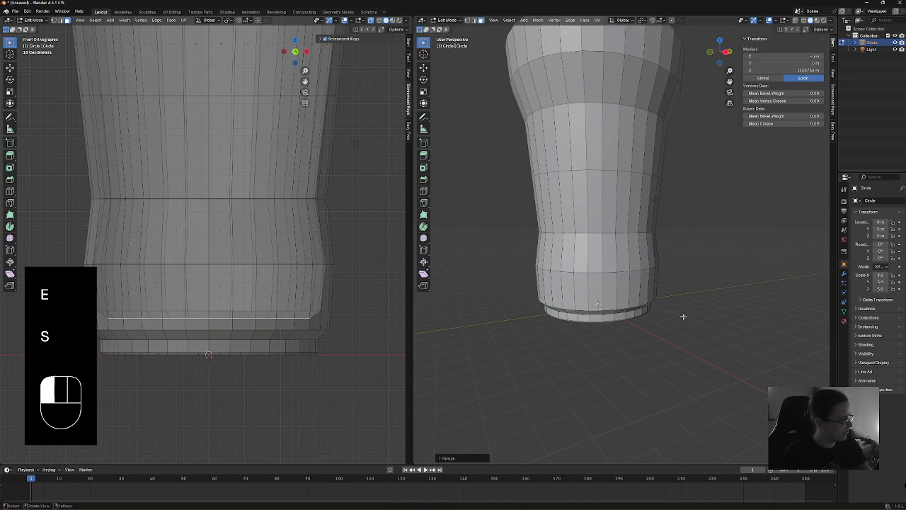
- Extrude the inner face down to a local Z of about 0.3 m and scale it inward by about 0.85 to finish the inside floor
{"action": "key", "text": "e"}
{"action": "left_click", "coordinate": [684, 321]}
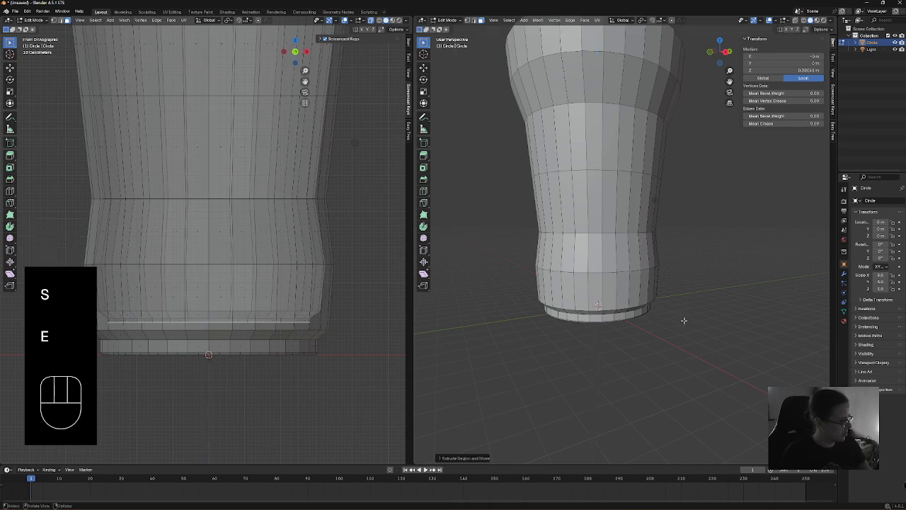
{"action": "key", "text": "s"}
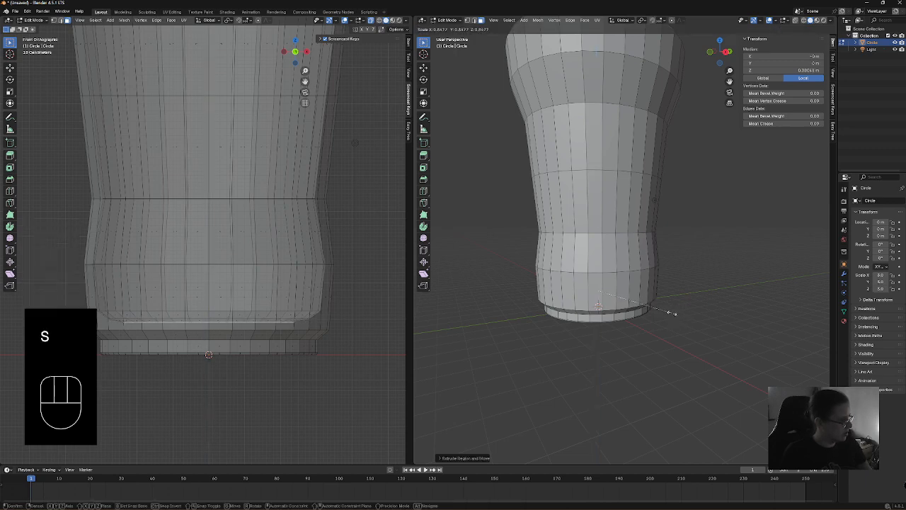
{"action": "left_click", "coordinate": [673, 313]}
- Extrude the cup's outer bottom face up into the base by about 0.065 m in local Z and scale it inward
{"action": "scroll", "coordinate": [292, 276], "scroll_direction": "up", "scroll_amount": 3}
{"action": "middle_click_drag", "start_coordinate": [292, 276], "coordinate": [279, 208], "text": "shift"}
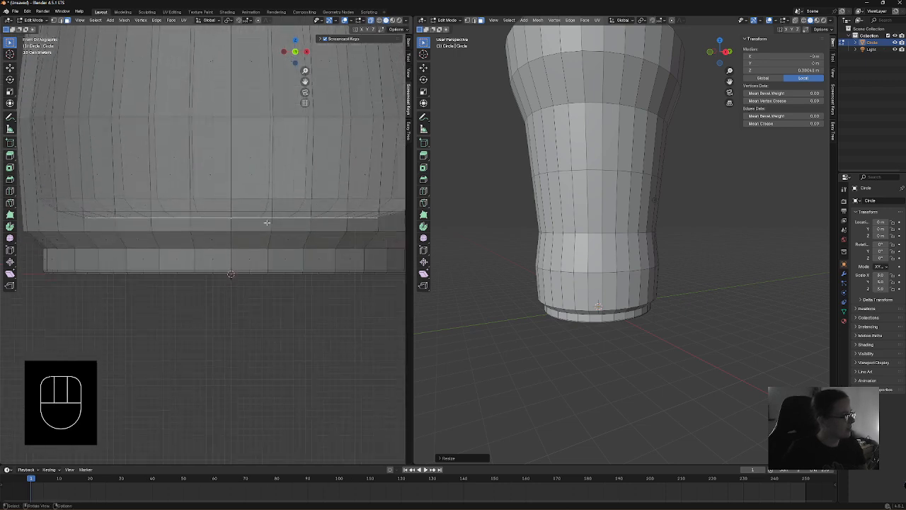
{"action": "middle_click_drag", "start_coordinate": [638, 311], "coordinate": [602, 202]}
{"action": "left_click", "coordinate": [600, 202]}
{"action": "middle_click_drag", "start_coordinate": [573, 229], "coordinate": [577, 296]}
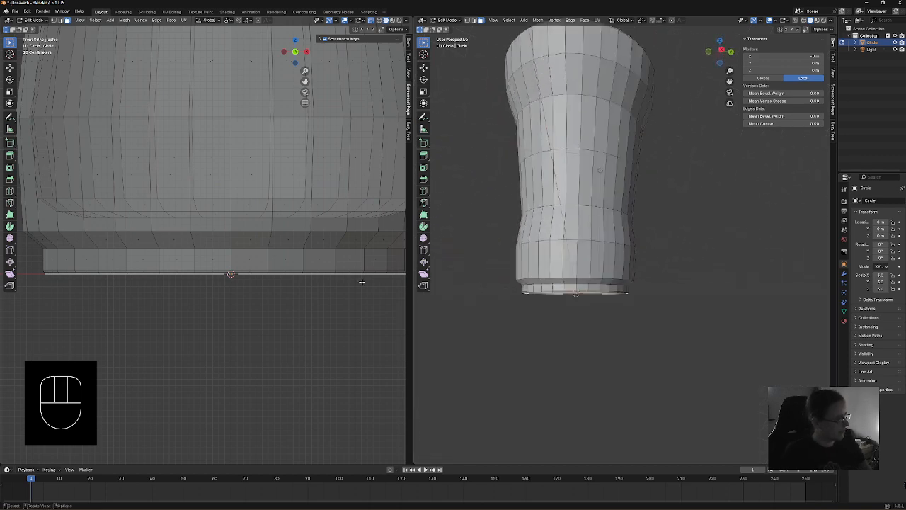
{"action": "key", "text": "e"}
{"action": "left_click", "coordinate": [301, 295]}
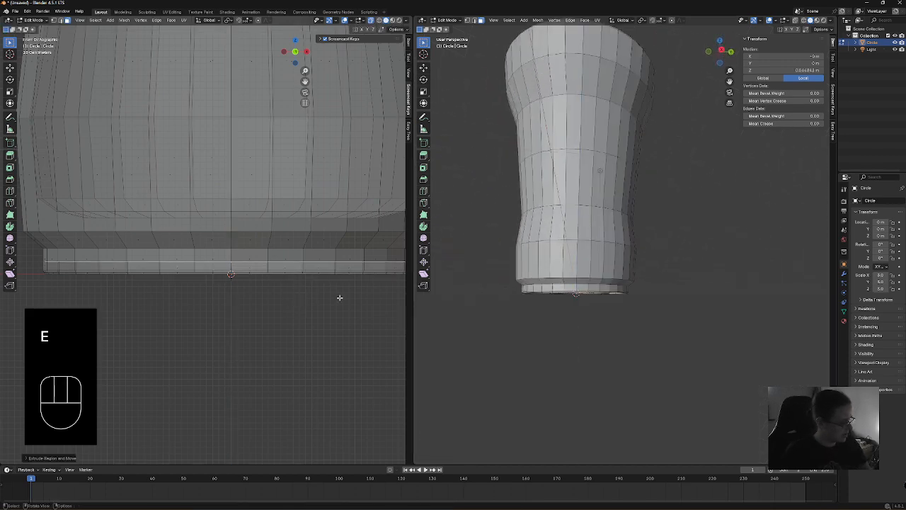
{"action": "key", "text": "s"}
{"action": "left_click", "coordinate": [316, 284]}
- Extrude the recessed bottom face up to a local Z of about 0.1 m and scale it inward to about a third
{"action": "key", "text": "e"}
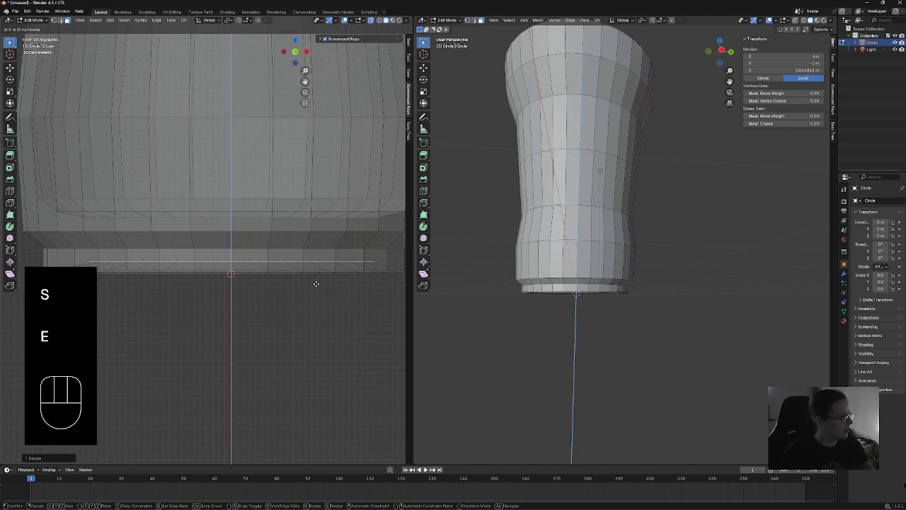
{"action": "left_click", "coordinate": [314, 277]}
{"action": "key", "text": "s"}
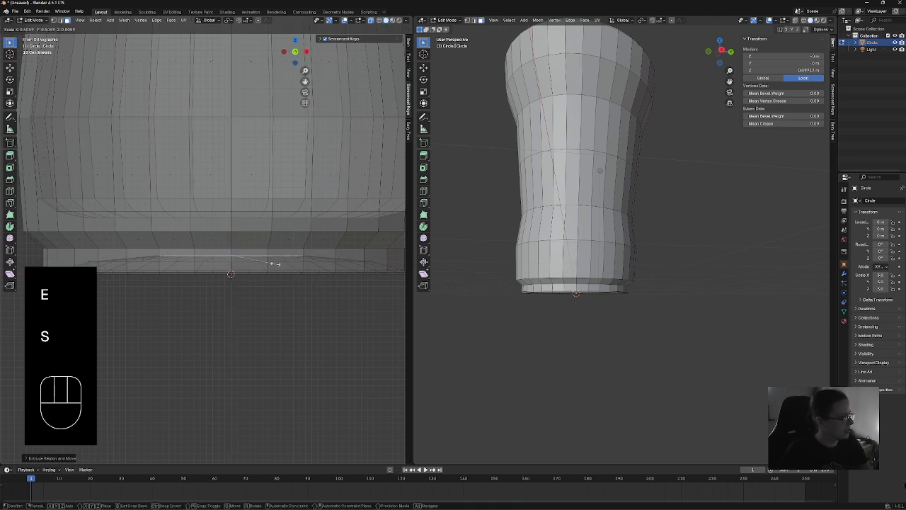
{"action": "left_click", "coordinate": [265, 259]}
- Return the cup to Object Mode and apply Shade Smooth to it
{"action": "mouse_move", "coordinate": [538, 308]}
{"action": "middle_mouse_down"}
{"action": "mouse_move", "coordinate": [544, 260]}
{"action": "mouse_move", "coordinate": [530, 304]}
{"action": "mouse_move", "coordinate": [530, 292]}
{"action": "middle_mouse_up"}
{"action": "left_click", "coordinate": [446, 20]}
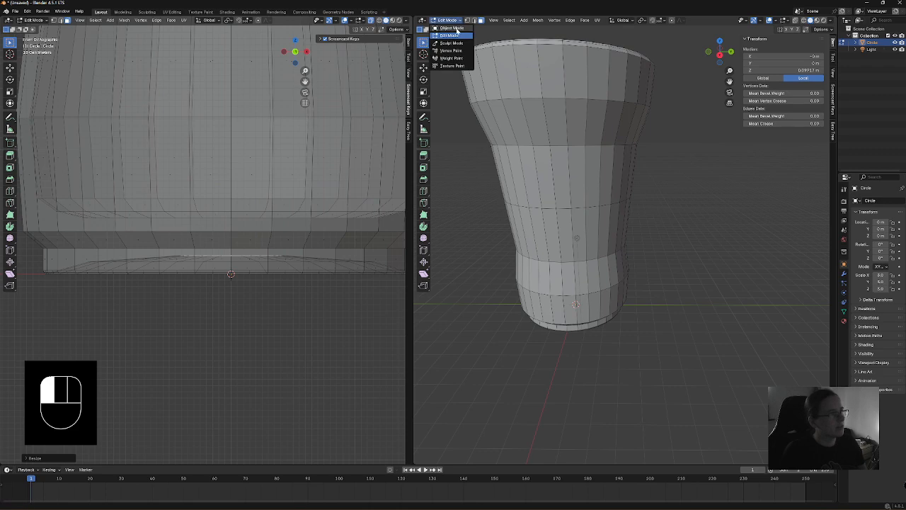
{"action": "left_click", "coordinate": [446, 33]}
{"action": "middle_click_drag", "start_coordinate": [587, 179], "coordinate": [592, 191]}
{"action": "scroll", "coordinate": [593, 192], "scroll_direction": "up", "scroll_amount": 2}
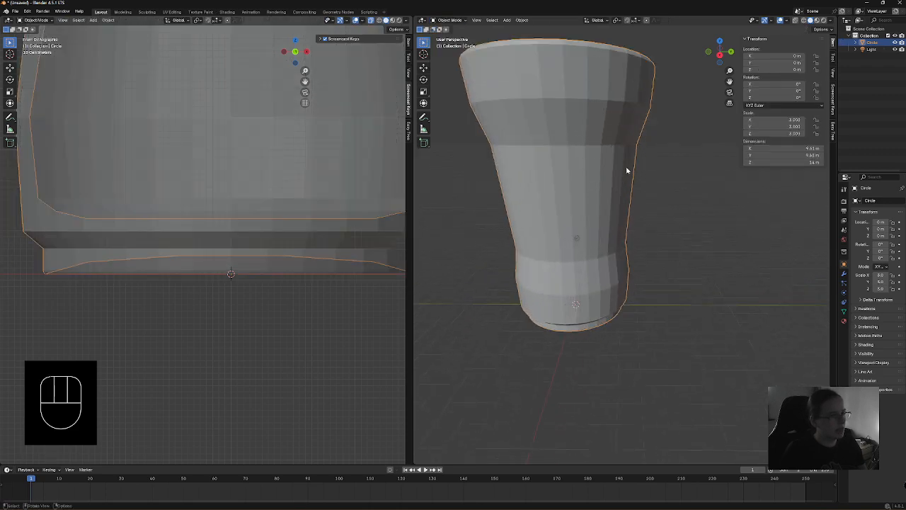
{"action": "scroll", "coordinate": [627, 169], "scroll_direction": "down", "scroll_amount": 2}
{"action": "scroll", "coordinate": [297, 191], "scroll_direction": "down", "scroll_amount": 3}
{"action": "middle_click_drag", "start_coordinate": [297, 191], "coordinate": [290, 275], "text": "shift"}
{"action": "right_click", "coordinate": [614, 193]}
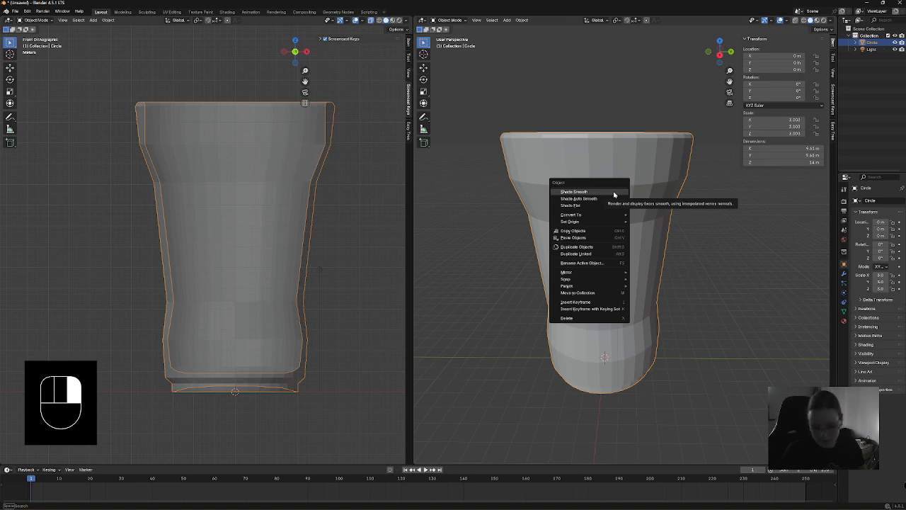
{"action": "left_click", "coordinate": [615, 193]}
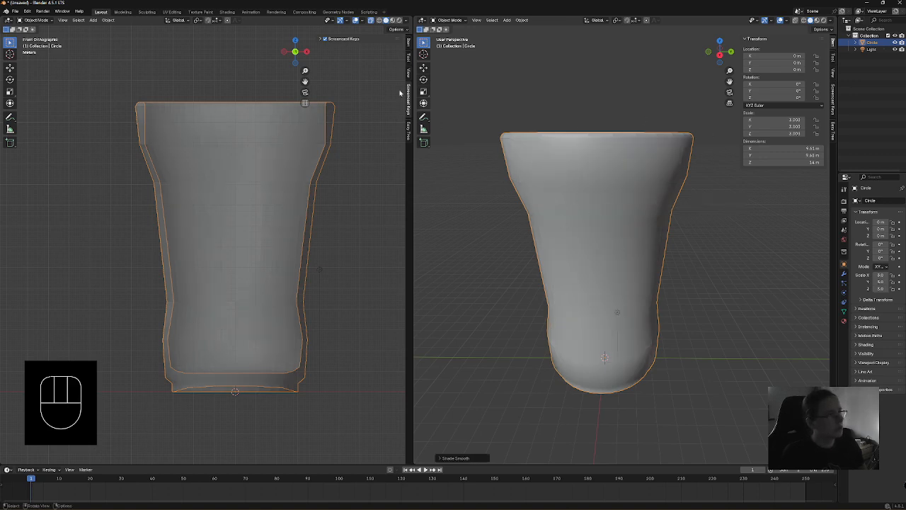
- Switch to the Shading workspace and set the render engine to Cycles
{"action": "left_click", "coordinate": [227, 13]}
{"action": "scroll", "coordinate": [445, 184], "scroll_direction": "down", "scroll_amount": 5}
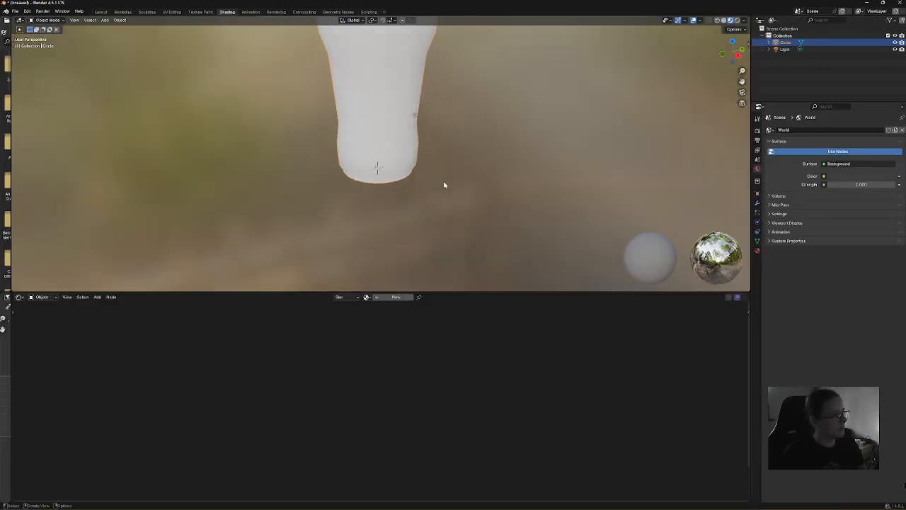
{"action": "scroll", "coordinate": [417, 127], "scroll_direction": "up", "scroll_amount": 5}
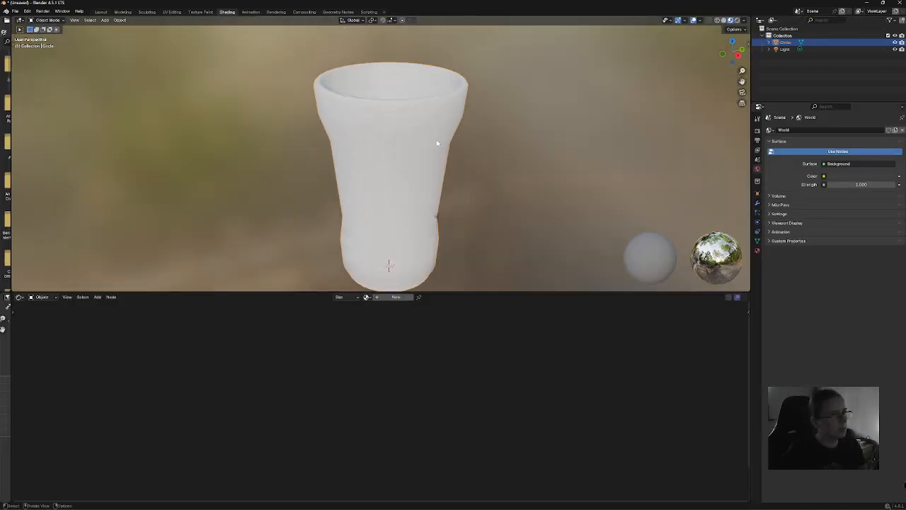
{"action": "middle_click_drag", "start_coordinate": [488, 181], "coordinate": [485, 148]}
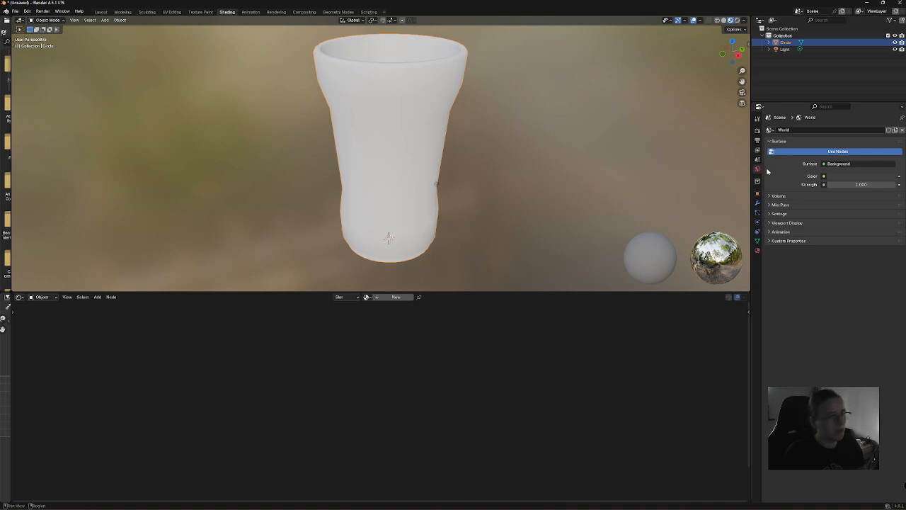
{"action": "left_click", "coordinate": [758, 132]}
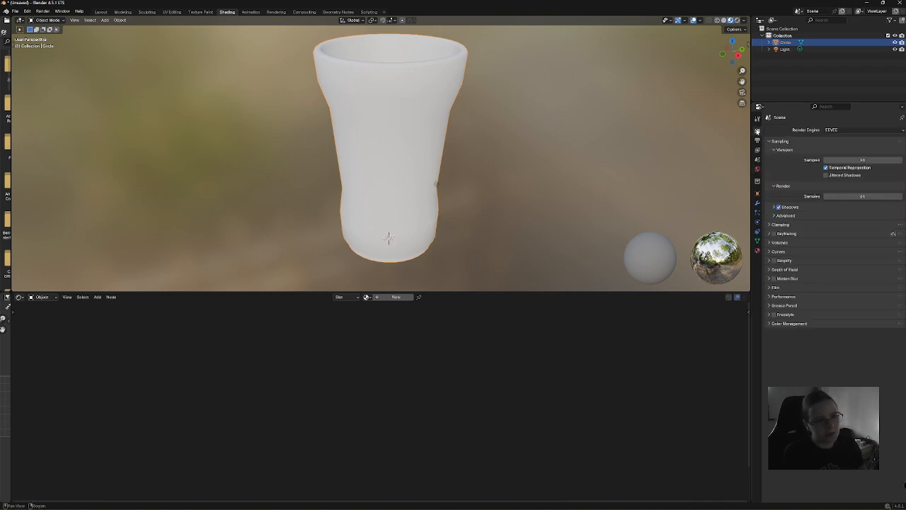
{"action": "left_click", "coordinate": [849, 130]}
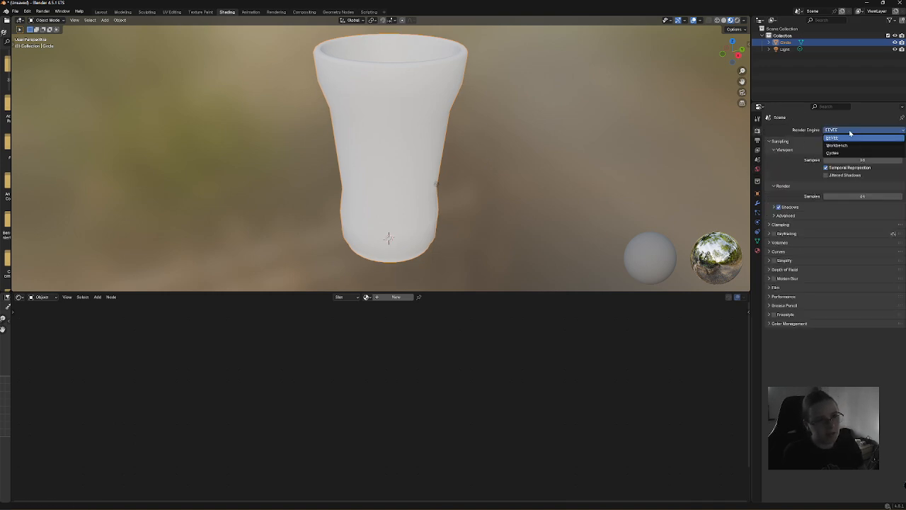
{"action": "left_click", "coordinate": [854, 154]}
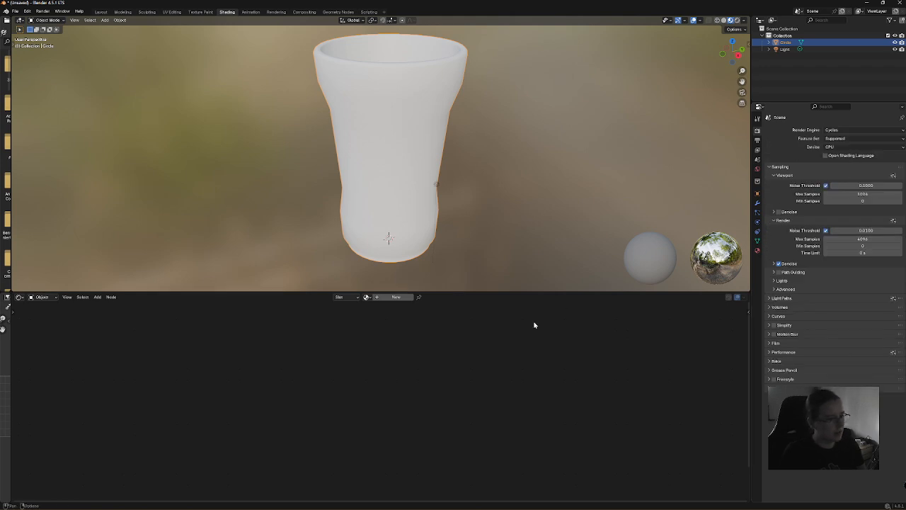
- Create a new material for the cup and name it "Gup"
{"action": "left_click", "coordinate": [395, 296]}
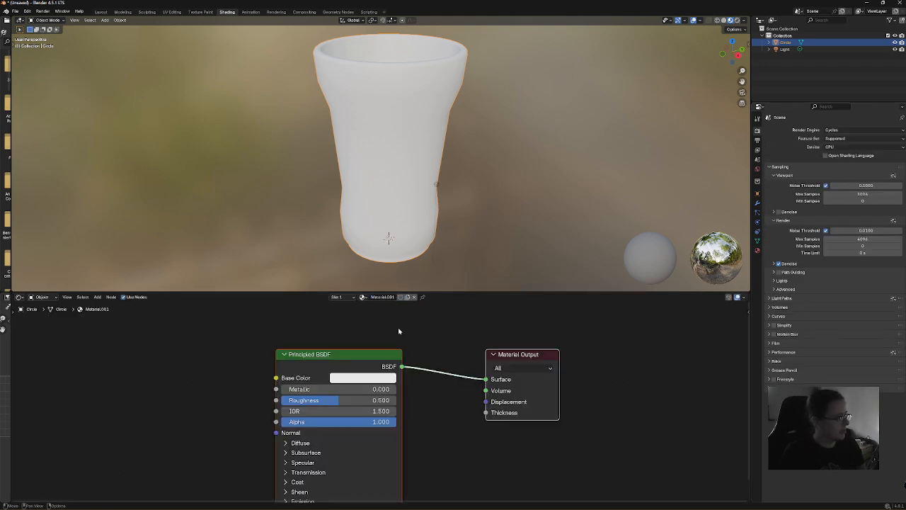
{"action": "double_click", "coordinate": [383, 297]}
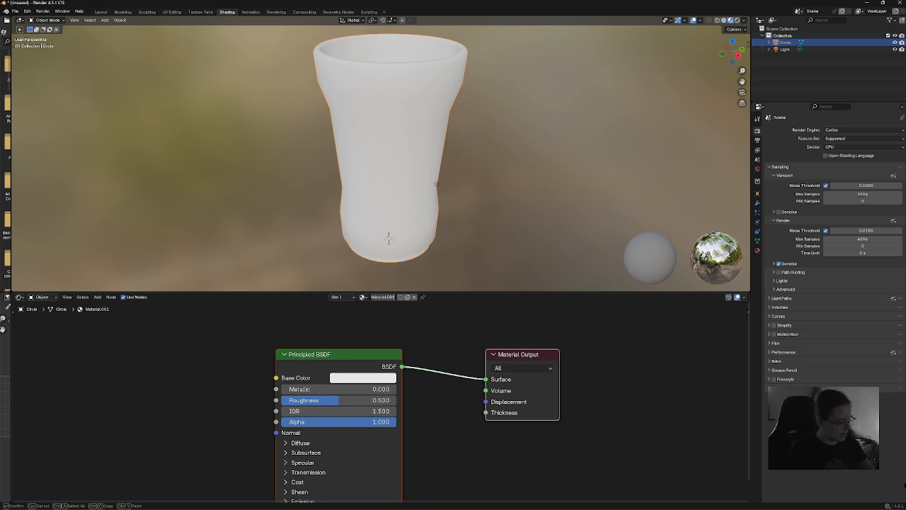
{"action": "type", "text": "Gup"}
{"action": "key", "text": "Return"}
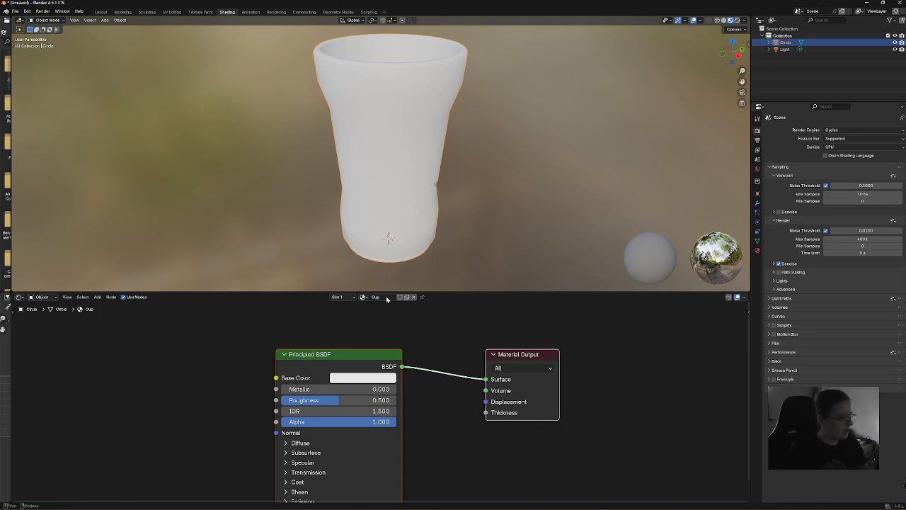
- Add a Noise Texture node and connect its Color output to the Principled BSDF's Base Color, leaving space between the nodes
{"action": "left_click_drag", "start_coordinate": [392, 357], "coordinate": [530, 321]}
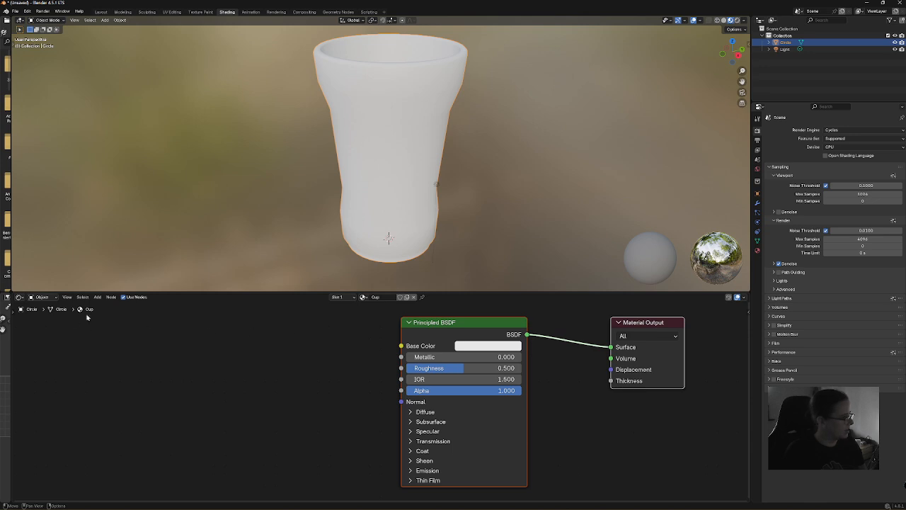
{"action": "left_click", "coordinate": [98, 297]}
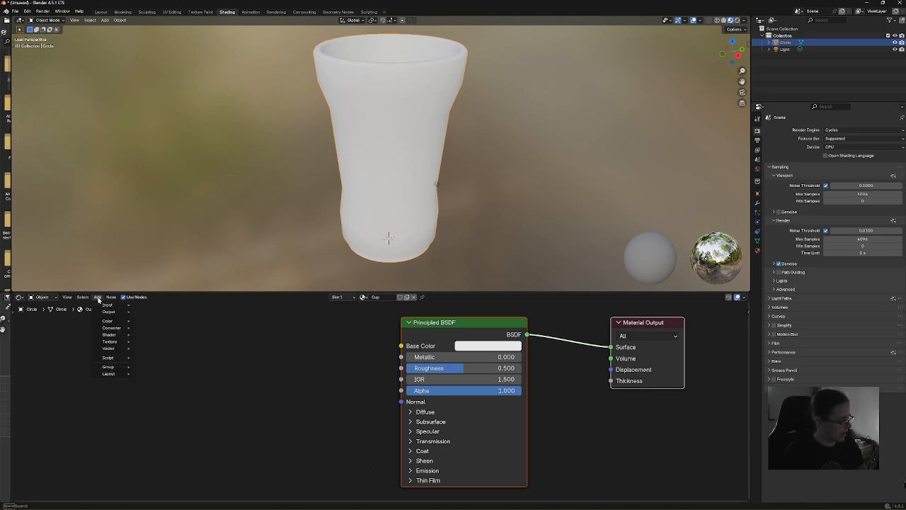
{"action": "type", "text": "noise"}
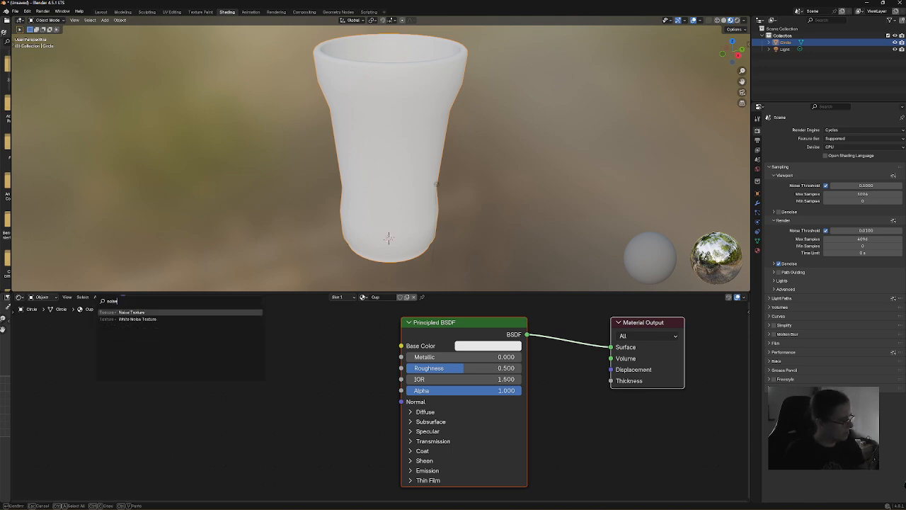
{"action": "key", "text": "Return"}
{"action": "left_click", "coordinate": [274, 339]}
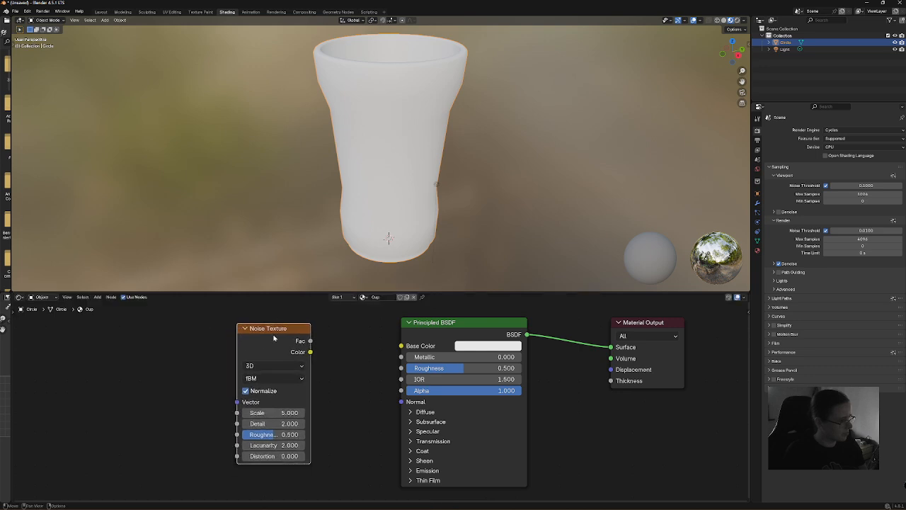
{"action": "left_click_drag", "start_coordinate": [310, 353], "coordinate": [401, 346]}
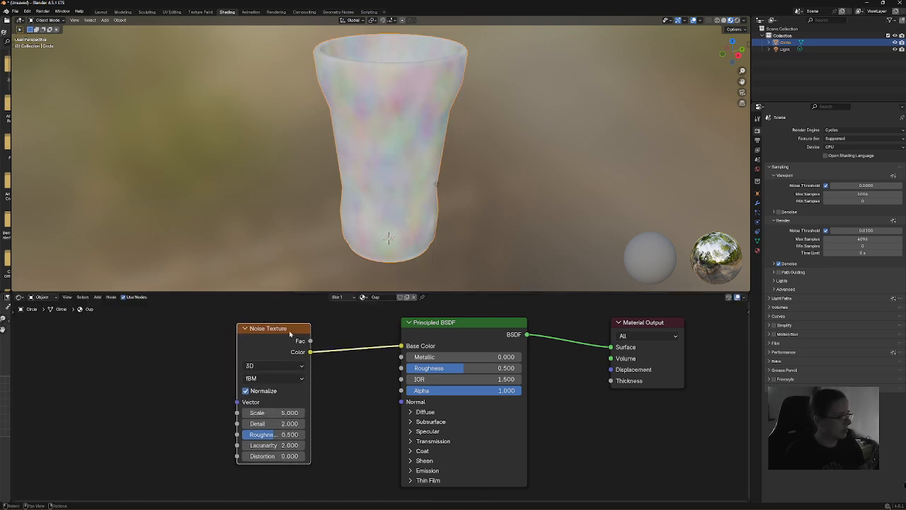
{"action": "left_click_drag", "start_coordinate": [305, 332], "coordinate": [258, 335]}
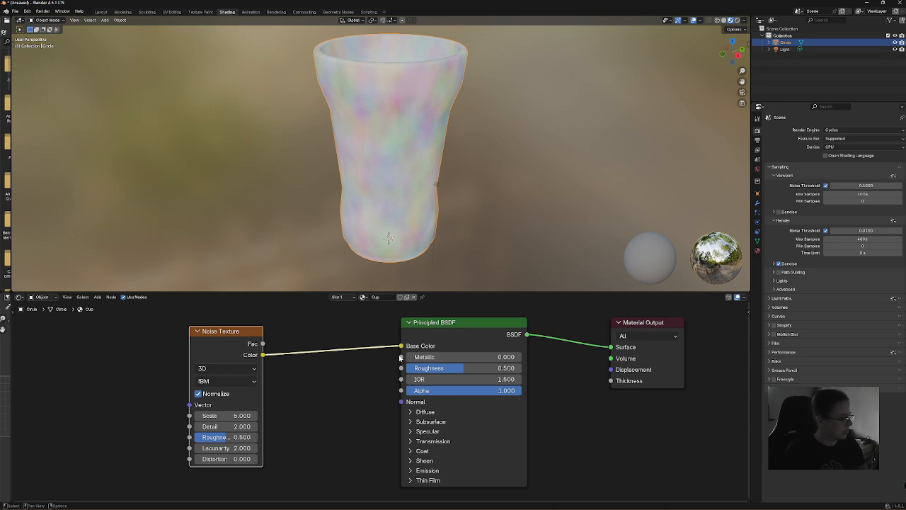
- Set the Principled BSDF's Metallic to 1.000 and Roughness to 0.000
{"action": "left_click_drag", "start_coordinate": [416, 357], "coordinate": [522, 357]}
{"action": "left_click_drag", "start_coordinate": [462, 368], "coordinate": [404, 368]}
- Insert a Color Ramp node on the link between the Noise Texture and the Principled BSDF's Base Color
{"action": "left_click_drag", "start_coordinate": [252, 334], "coordinate": [181, 335]}
{"action": "left_click", "coordinate": [97, 297]}
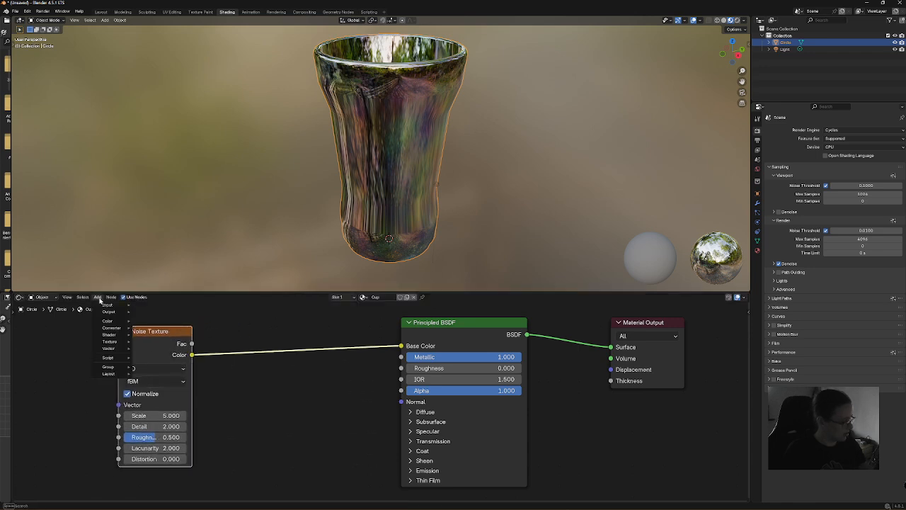
{"action": "type", "text": "co"}
{"action": "key", "text": "Down"}
{"action": "key", "text": "Down"}
{"action": "key", "text": "Down"}
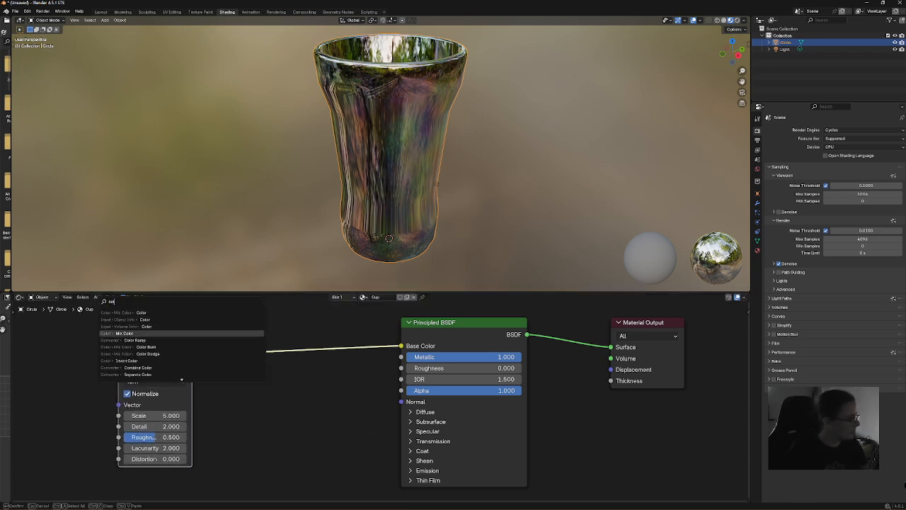
{"action": "key", "text": "Down"}
{"action": "key", "text": "Return"}
{"action": "left_click", "coordinate": [256, 326]}
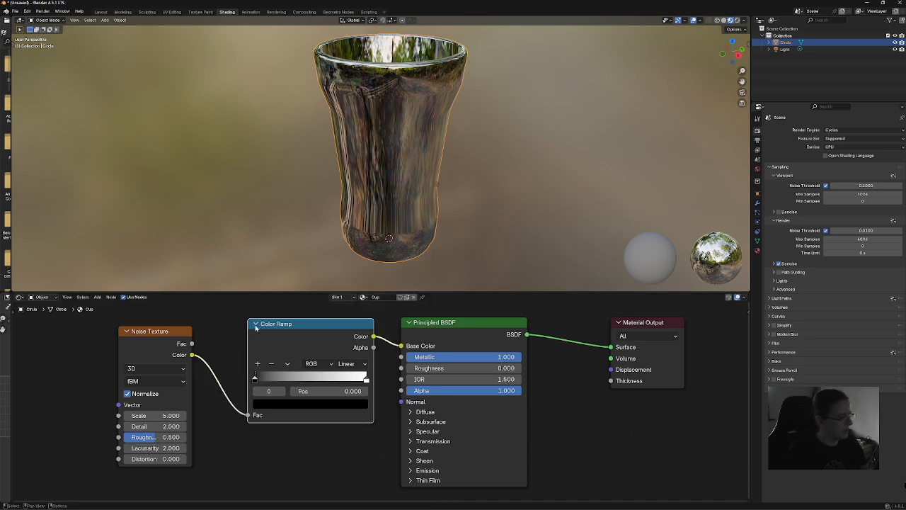
- Tighten the Color Ramp by moving its black stop to about 0.393 and its white stop to about 0.508
{"action": "left_click_drag", "start_coordinate": [255, 379], "coordinate": [294, 377]}
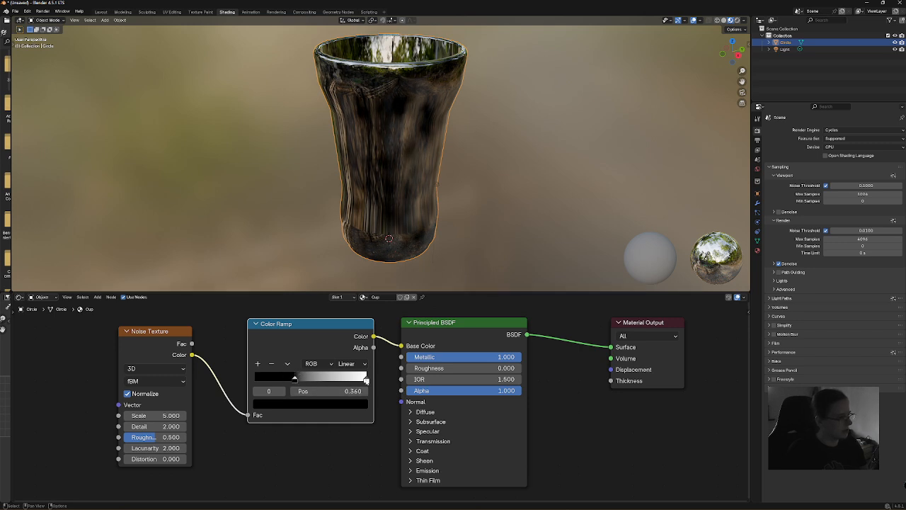
{"action": "left_click_drag", "start_coordinate": [366, 380], "coordinate": [310, 380]}
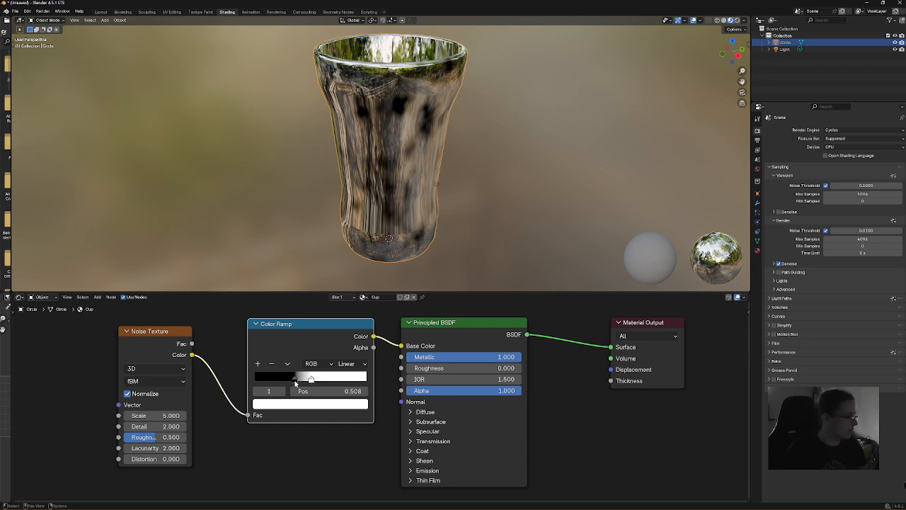
{"action": "left_click_drag", "start_coordinate": [295, 383], "coordinate": [291, 377]}
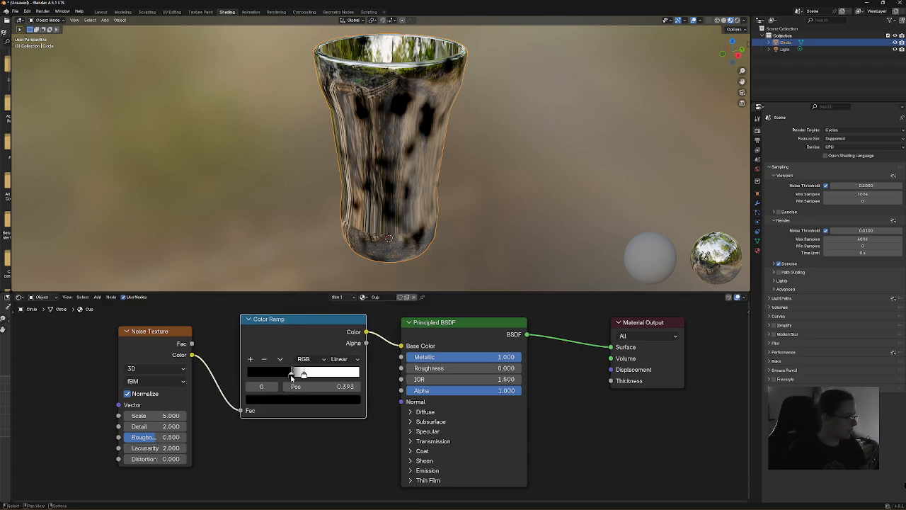
- Line up the Noise Texture and Color Ramp nodes in an even row beside the Principled BSDF
{"action": "left_click_drag", "start_coordinate": [185, 331], "coordinate": [138, 322]}
{"action": "left_click_drag", "start_coordinate": [319, 319], "coordinate": [308, 322]}
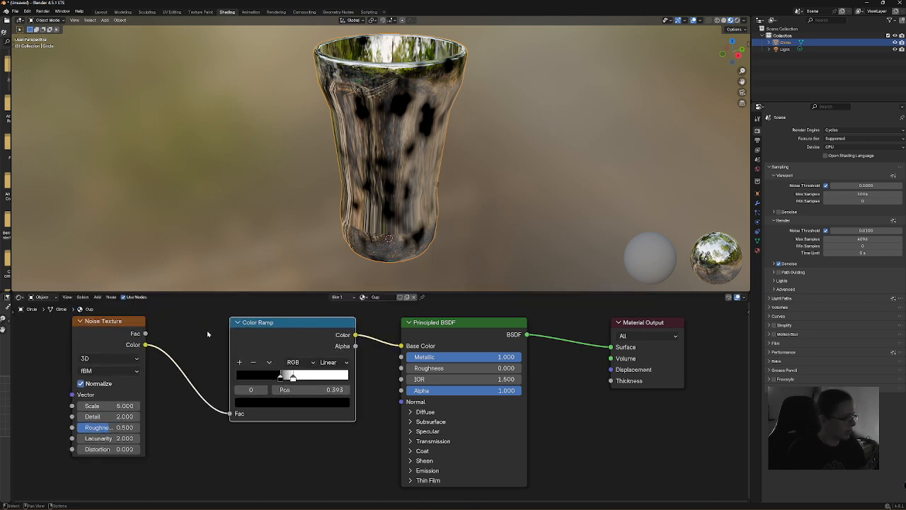
{"action": "left_click_drag", "start_coordinate": [140, 326], "coordinate": [194, 327]}
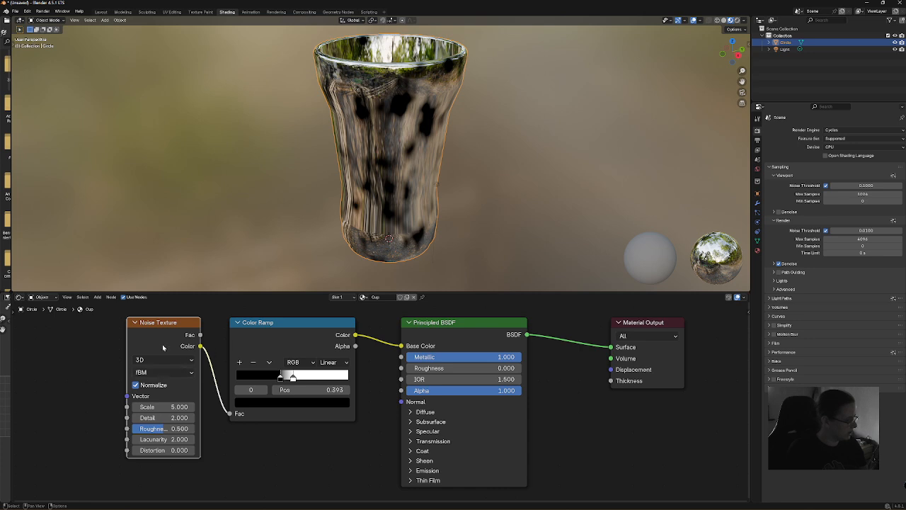
{"action": "left_click", "coordinate": [97, 296]}
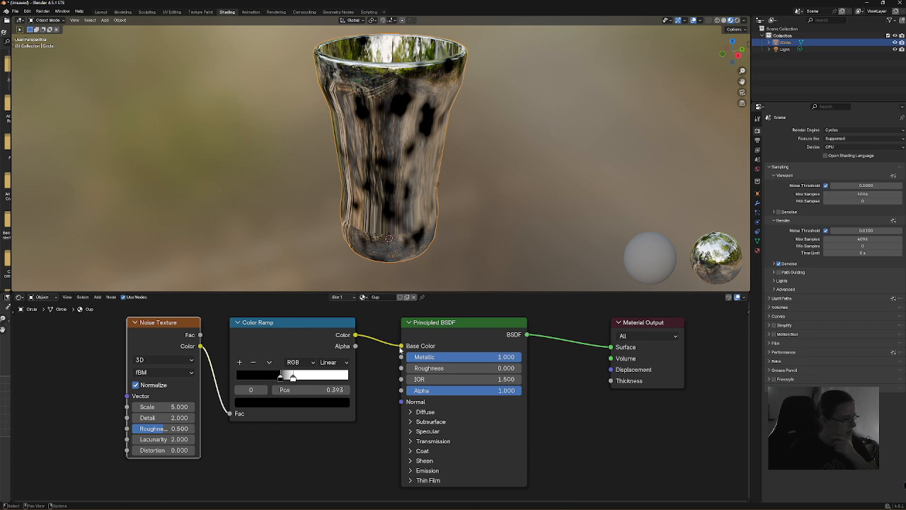
- Reroute the Color Ramp output from Base Color to Roughness and reverse the ramp, with white at about 0.211 and black at about 0.523
{"action": "left_click_drag", "start_coordinate": [400, 349], "coordinate": [401, 368]}
{"action": "middle_click_drag", "start_coordinate": [408, 148], "coordinate": [398, 75]}
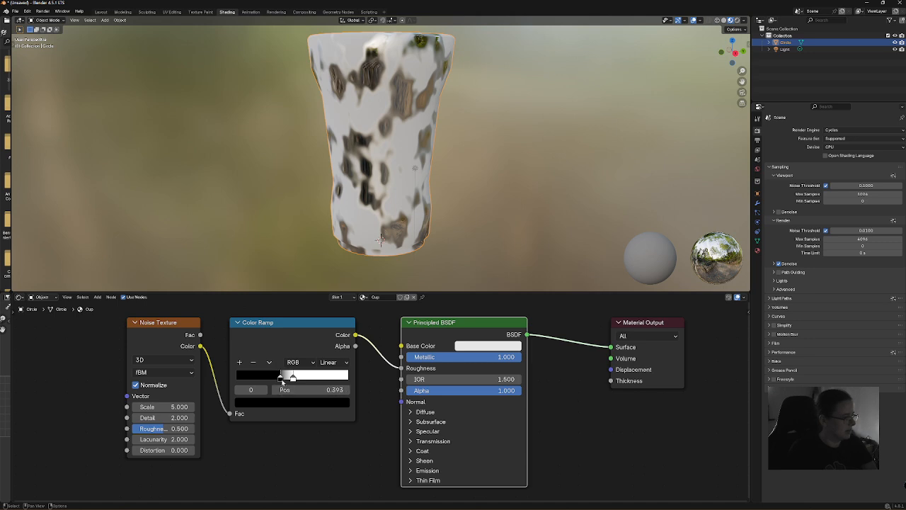
{"action": "mouse_move", "coordinate": [281, 377]}
{"action": "left_mouse_down"}
{"action": "mouse_move", "coordinate": [305, 379]}
{"action": "mouse_move", "coordinate": [260, 377]}
{"action": "mouse_move", "coordinate": [308, 380]}
{"action": "mouse_move", "coordinate": [295, 380]}
{"action": "left_mouse_up"}
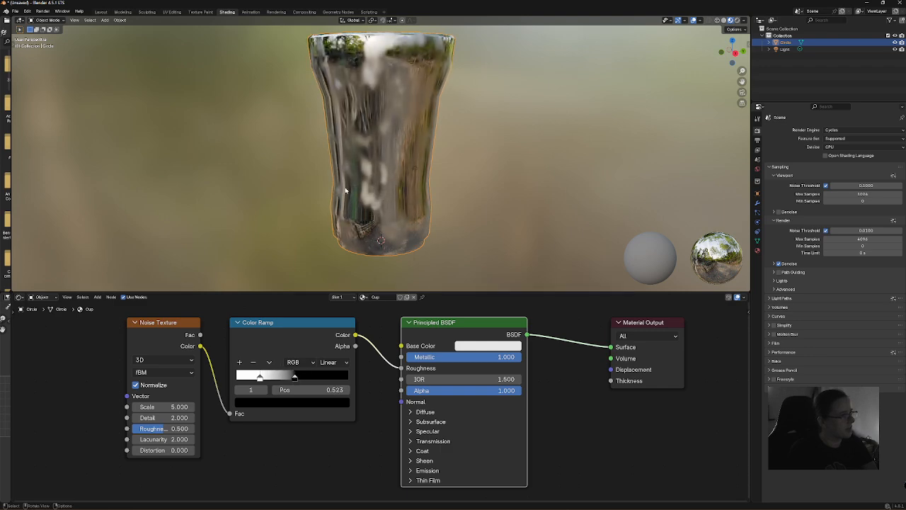
{"action": "middle_click_drag", "start_coordinate": [345, 190], "coordinate": [372, 174]}
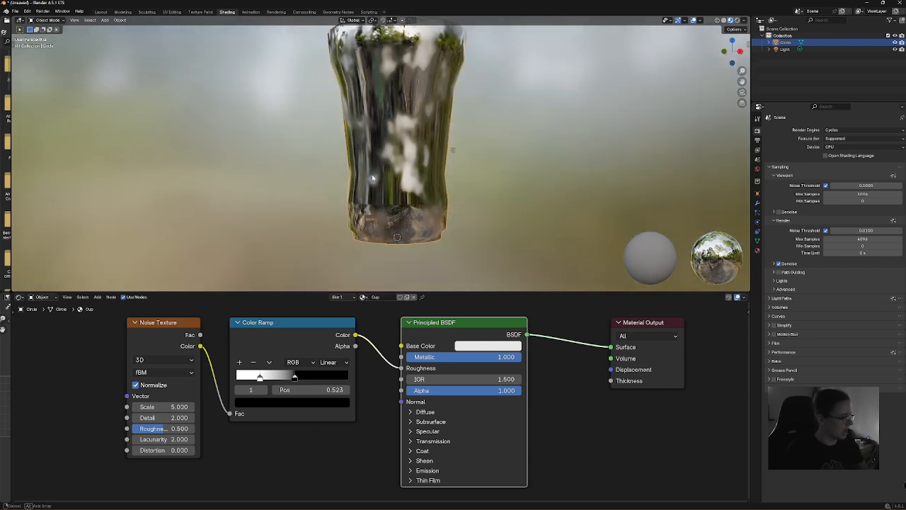
{"action": "middle_click_drag", "start_coordinate": [377, 132], "coordinate": [375, 152]}
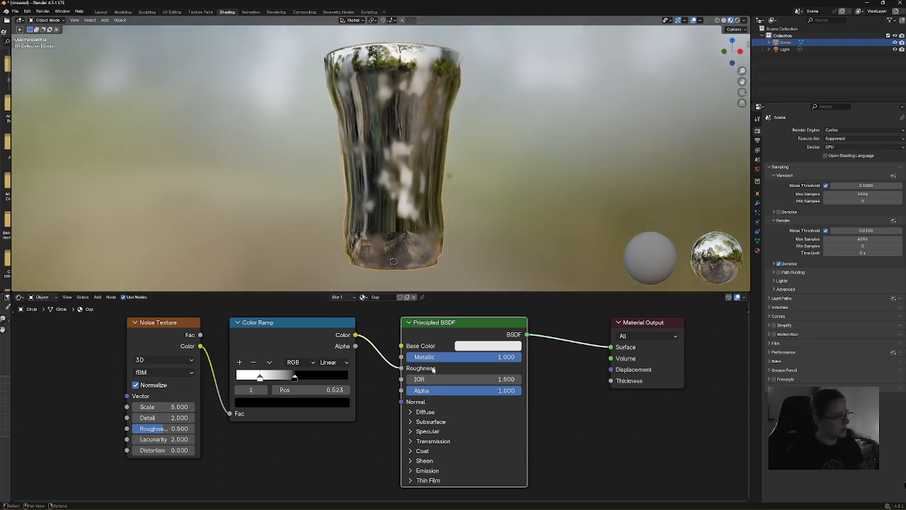
- Move the Noise Texture and Color Ramp nodes together down below the Base Color input to free space above them
{"action": "left_click", "coordinate": [99, 298]}
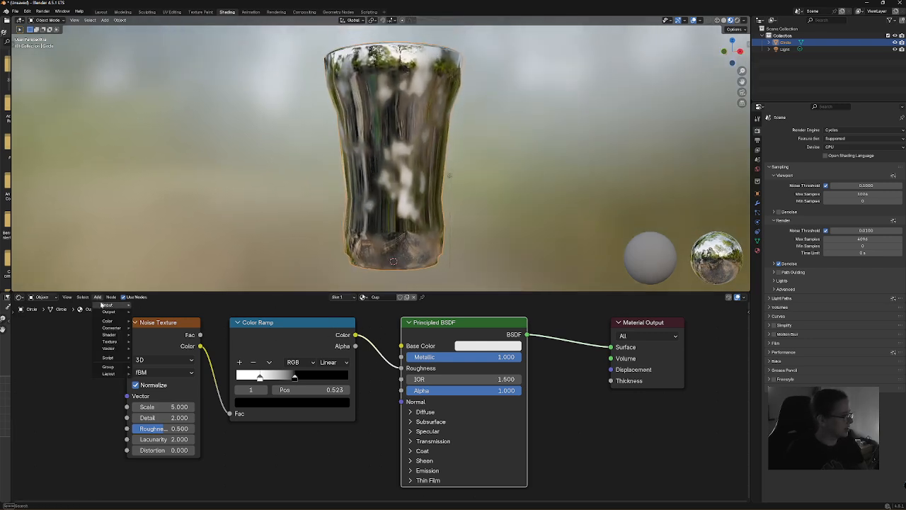
{"action": "left_click", "coordinate": [289, 331], "text": "shift"}
{"action": "left_click_drag", "start_coordinate": [289, 331], "coordinate": [277, 466]}
- Add a second Noise Texture above the first, connect its Color output to Base Color and set its Scale to 14.200
{"action": "left_click", "coordinate": [96, 297]}
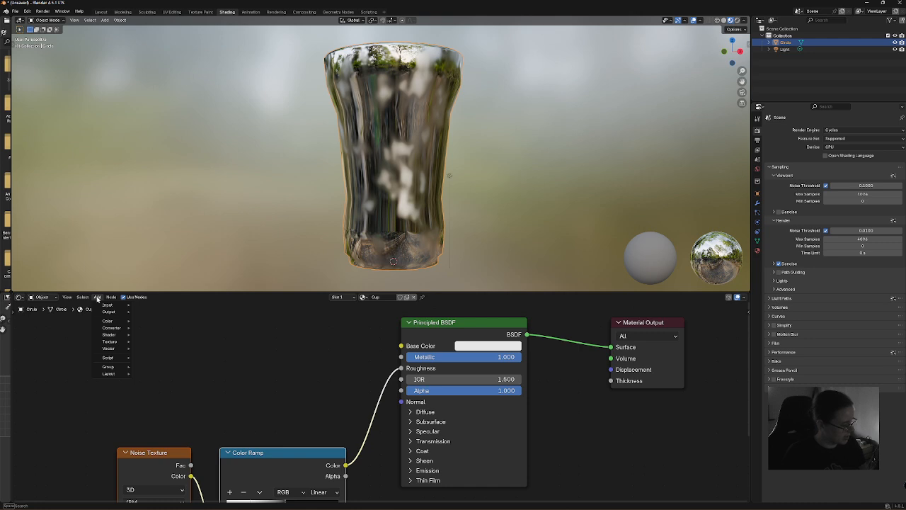
{"action": "type", "text": "noise"}
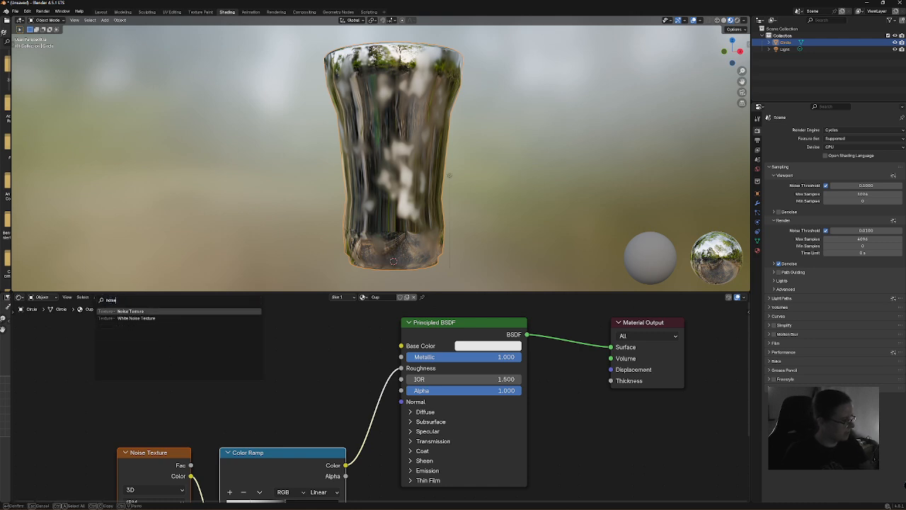
{"action": "key", "text": "Return"}
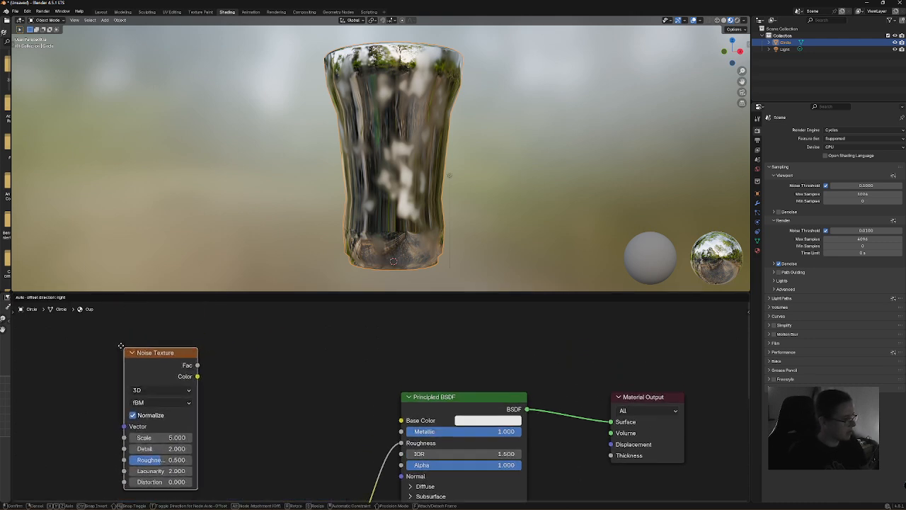
{"action": "left_click", "coordinate": [119, 351]}
{"action": "scroll", "coordinate": [345, 360], "scroll_direction": "down", "scroll_amount": 4}
{"action": "middle_click_drag", "start_coordinate": [327, 383], "coordinate": [330, 337], "text": "shift"}
{"action": "left_click_drag", "start_coordinate": [248, 323], "coordinate": [398, 363]}
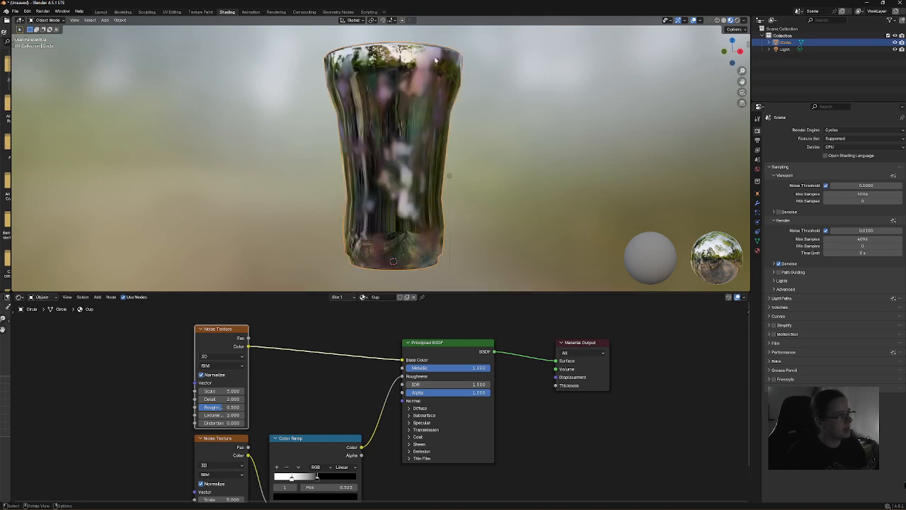
{"action": "left_click_drag", "start_coordinate": [220, 391], "coordinate": [267, 391]}
- Insert a second Color Ramp between the upper Noise Texture and the Principled BSDF's Base Color
{"action": "left_click", "coordinate": [97, 297]}
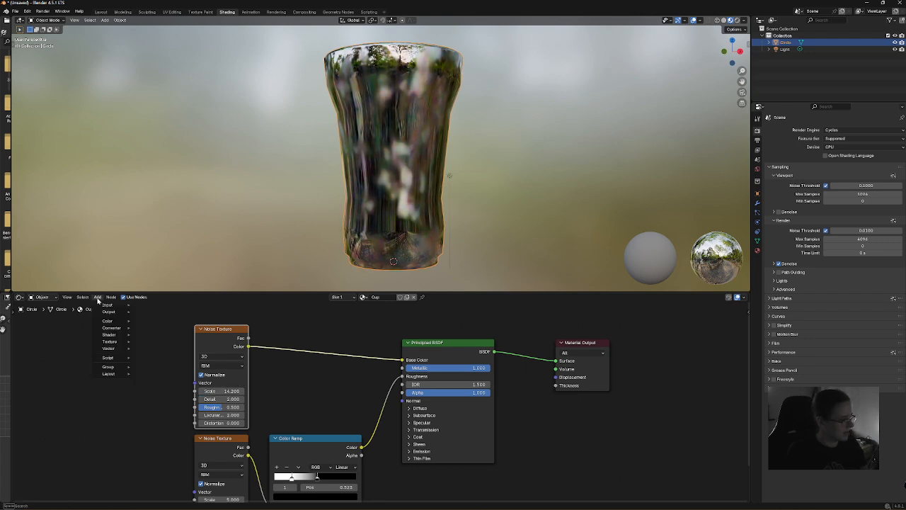
{"action": "left_click", "coordinate": [97, 299]}
{"action": "left_click", "coordinate": [97, 297]}
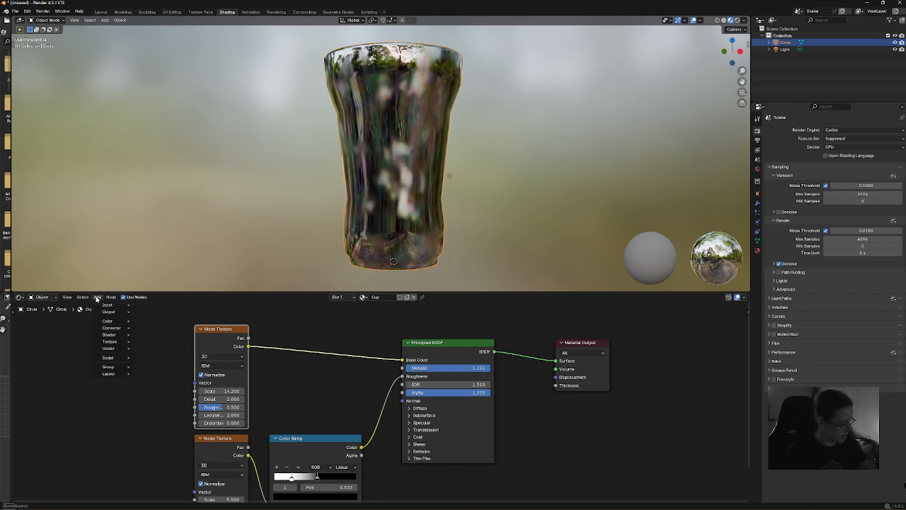
{"action": "type", "text": "co"}
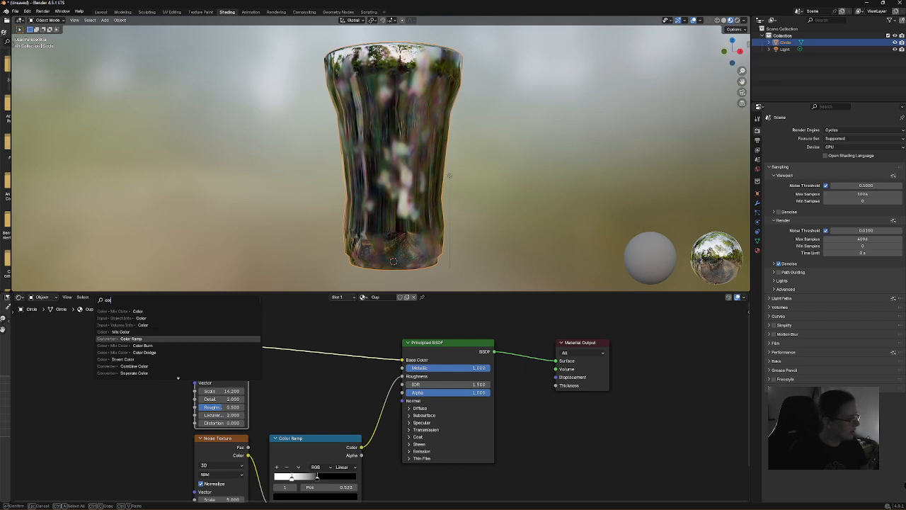
{"action": "key", "text": "Return"}
{"action": "left_click", "coordinate": [275, 369]}
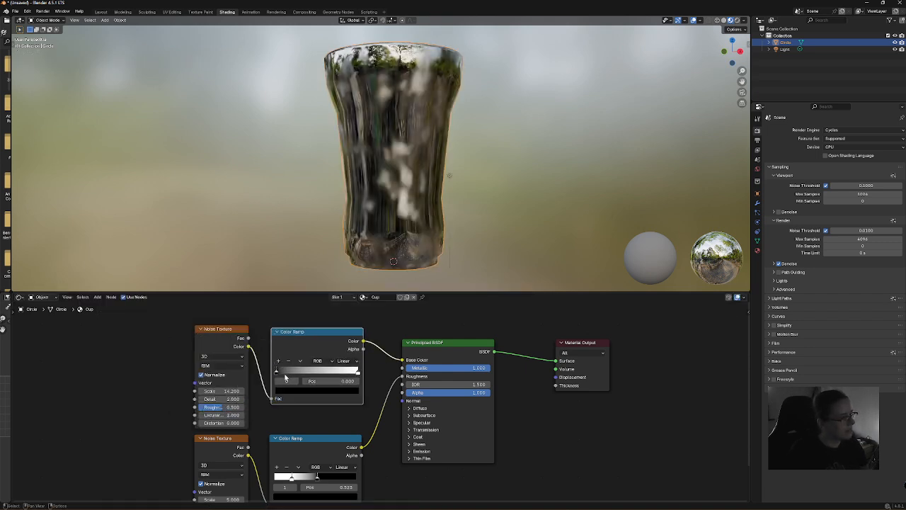
- Enlarge the node editor area and change the roughness Color Ramp's white stop to a pale yellow-green
{"action": "middle_click_drag", "start_coordinate": [455, 127], "coordinate": [431, 163]}
{"action": "middle_click_drag", "start_coordinate": [409, 197], "coordinate": [396, 220]}
{"action": "left_click", "coordinate": [293, 479]}
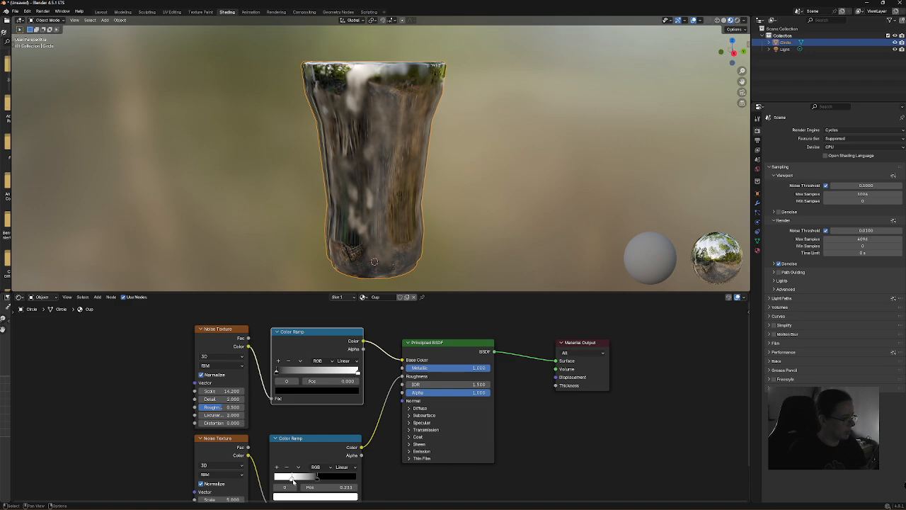
{"action": "middle_click_drag", "start_coordinate": [372, 423], "coordinate": [386, 358]}
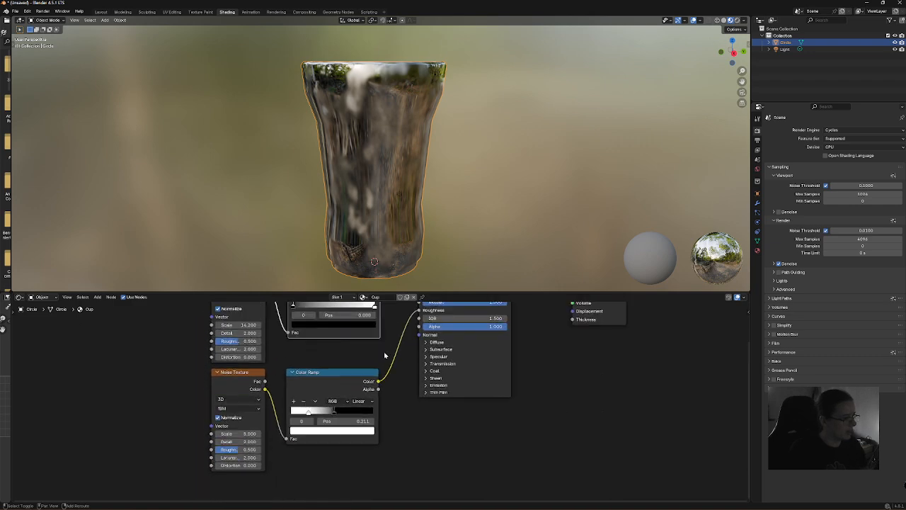
{"action": "left_click", "coordinate": [315, 432]}
{"action": "middle_click_drag", "start_coordinate": [374, 341], "coordinate": [372, 382]}
{"action": "left_click_drag", "start_coordinate": [458, 292], "coordinate": [471, 239]}
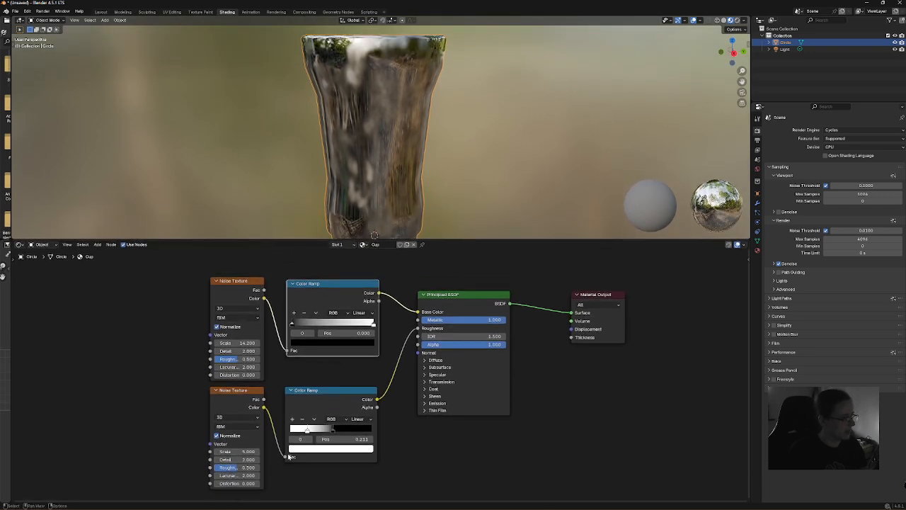
{"action": "left_click", "coordinate": [325, 448]}
{"action": "left_click", "coordinate": [317, 436]}
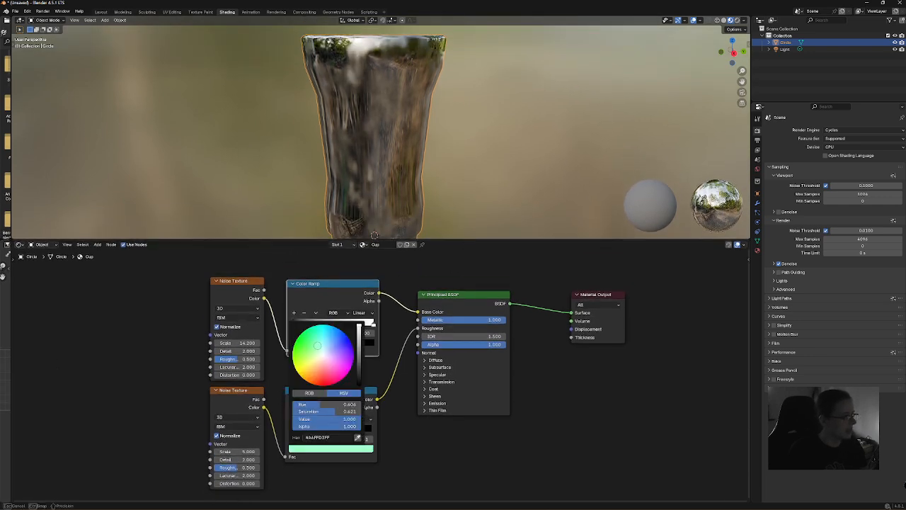
{"action": "key", "text": "ctrl+v"}
{"action": "key", "text": "Return"}
{"action": "left_click_drag", "start_coordinate": [321, 358], "coordinate": [312, 358]}
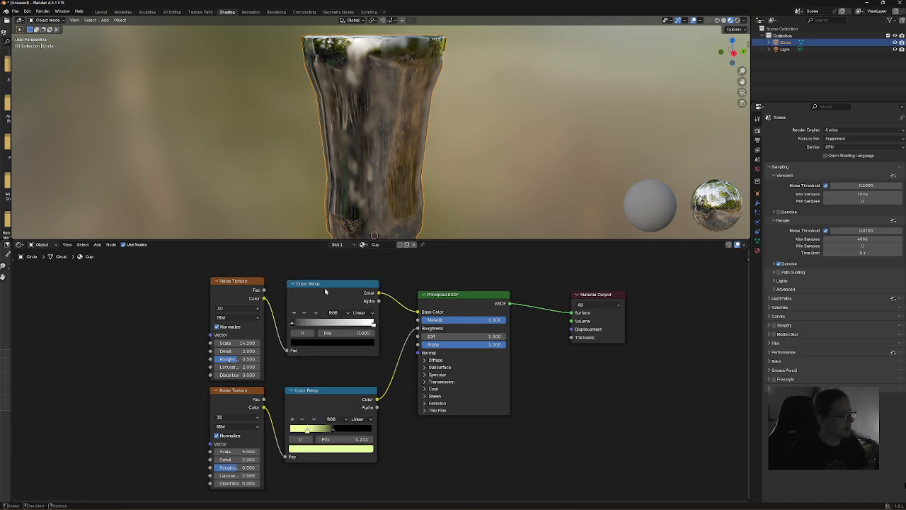
- Insert a Bump node between the upper Noise Texture and its Color Ramp, feeding the noise color into the Height input
{"action": "scroll", "coordinate": [382, 358], "scroll_direction": "up", "scroll_amount": 1}
{"action": "scroll", "coordinate": [382, 358], "scroll_direction": "down", "scroll_amount": 1}
{"action": "scroll", "coordinate": [382, 357], "scroll_direction": "up", "scroll_amount": 1}
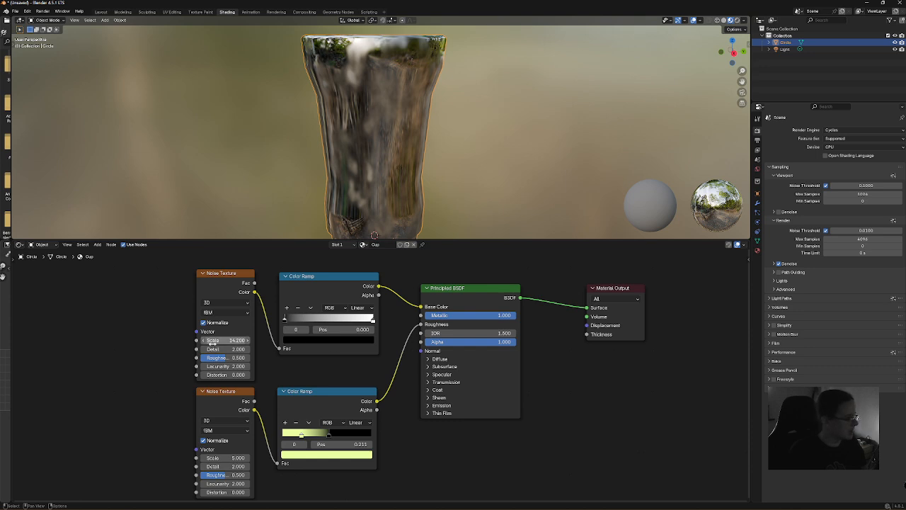
{"action": "left_click_drag", "start_coordinate": [244, 274], "coordinate": [187, 274]}
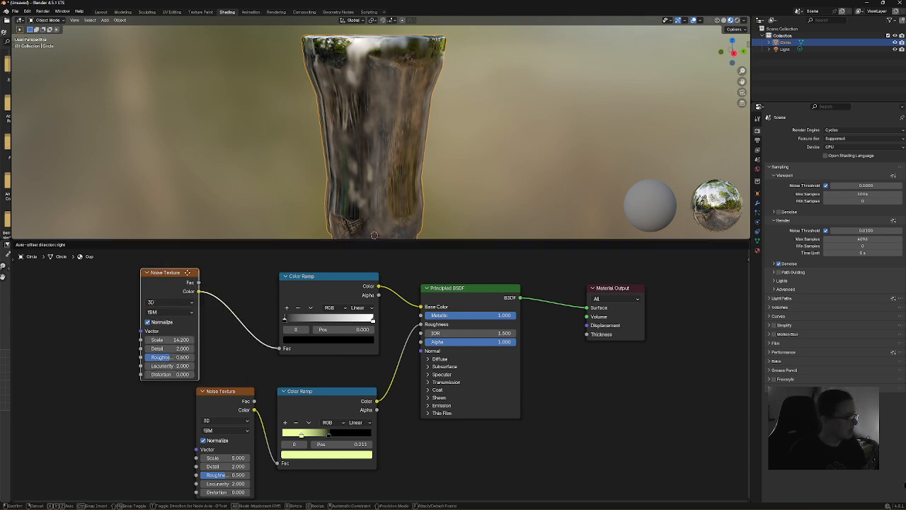
{"action": "left_click", "coordinate": [101, 247]}
{"action": "type", "text": "bump"}
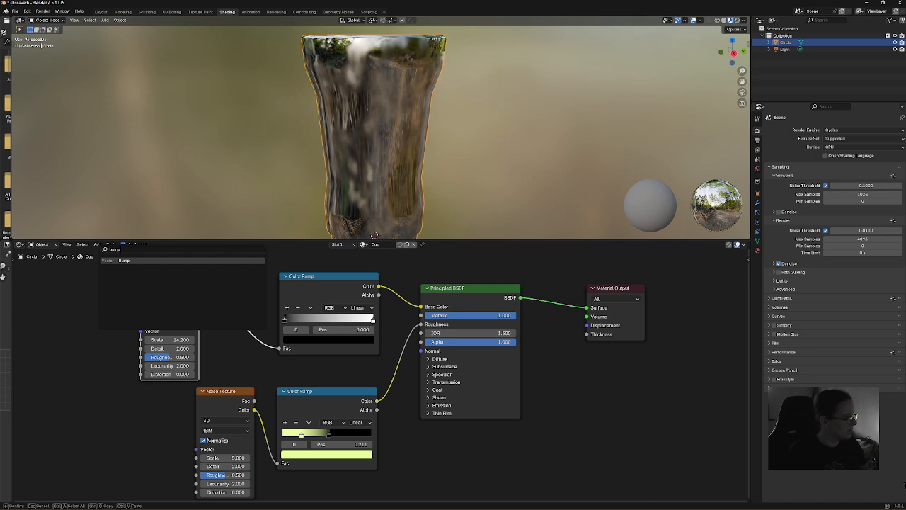
{"action": "key", "text": "Return"}
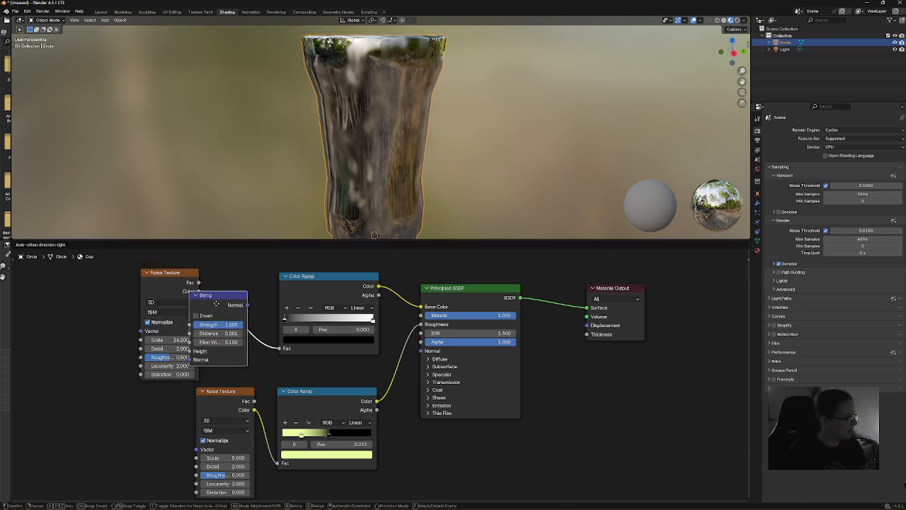
{"action": "left_click", "coordinate": [226, 320]}
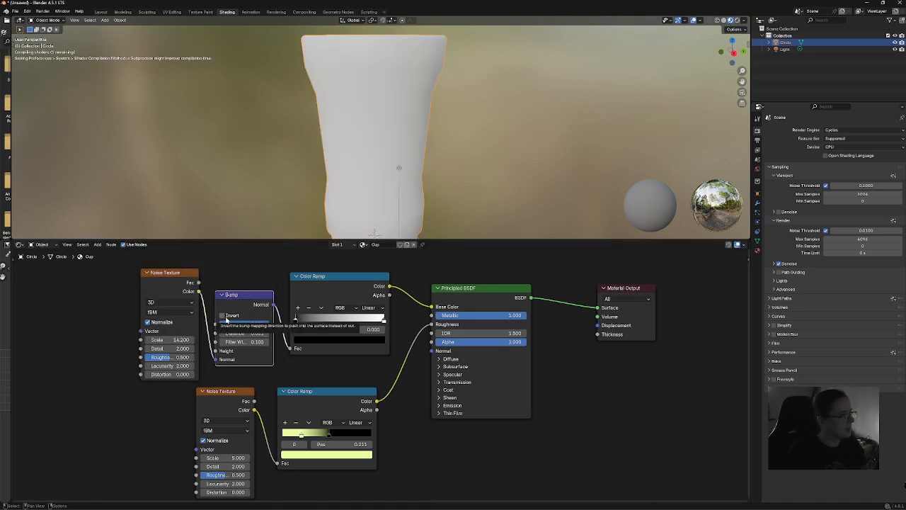
{"action": "left_click_drag", "start_coordinate": [216, 360], "coordinate": [216, 351]}
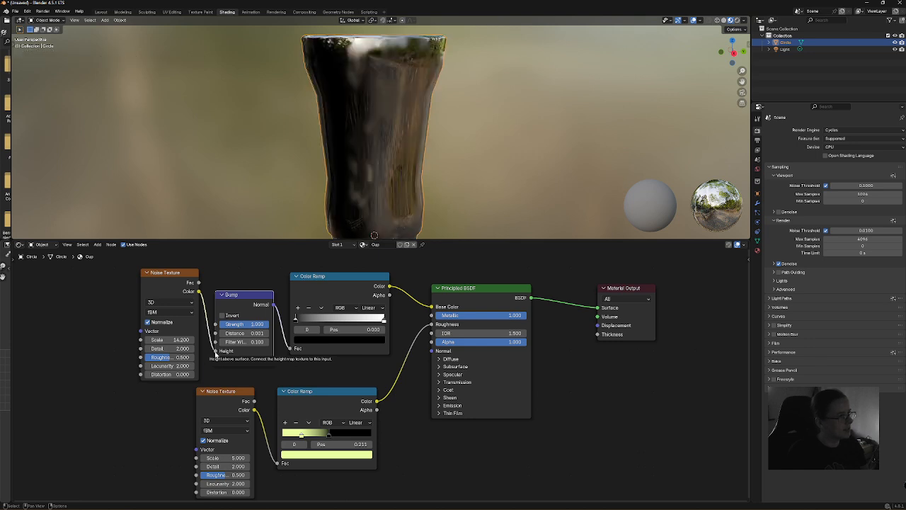
- Set the lower Noise Texture's Scale to 8.100 and its Distortion to -0.200
{"action": "middle_click_drag", "start_coordinate": [386, 133], "coordinate": [356, 128]}
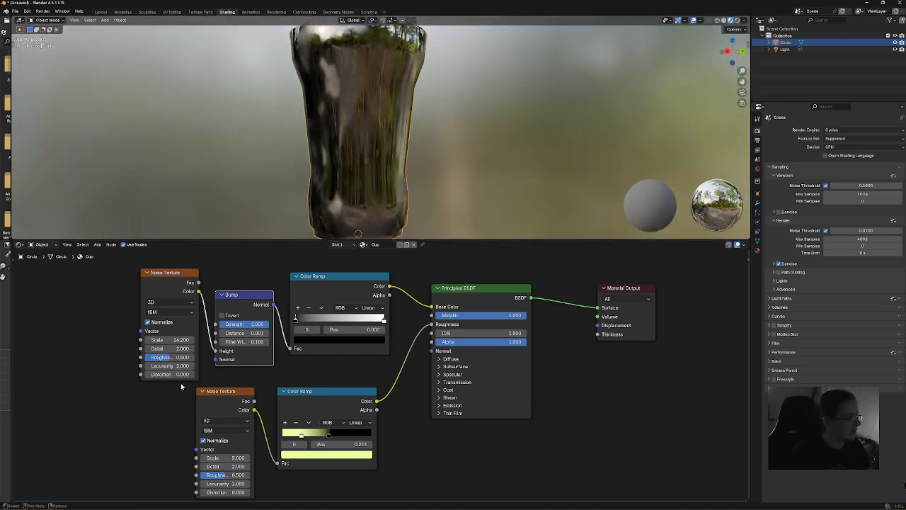
{"action": "mouse_move", "coordinate": [227, 458]}
{"action": "left_mouse_down"}
{"action": "mouse_move", "coordinate": [269, 457]}
{"action": "mouse_move", "coordinate": [227, 458]}
{"action": "mouse_move", "coordinate": [244, 457]}
{"action": "left_mouse_up"}
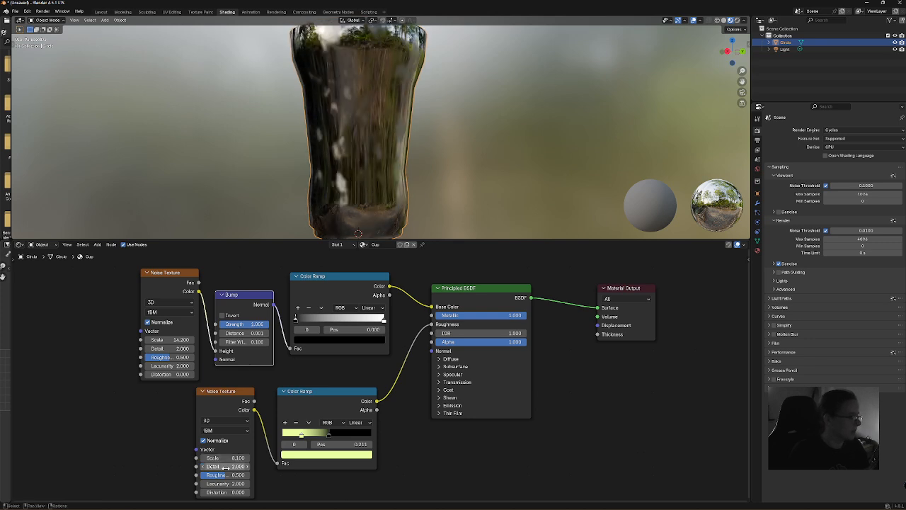
{"action": "mouse_move", "coordinate": [216, 492]}
{"action": "left_mouse_down"}
{"action": "mouse_move", "coordinate": [266, 492]}
{"action": "mouse_move", "coordinate": [216, 491]}
{"action": "left_mouse_up"}
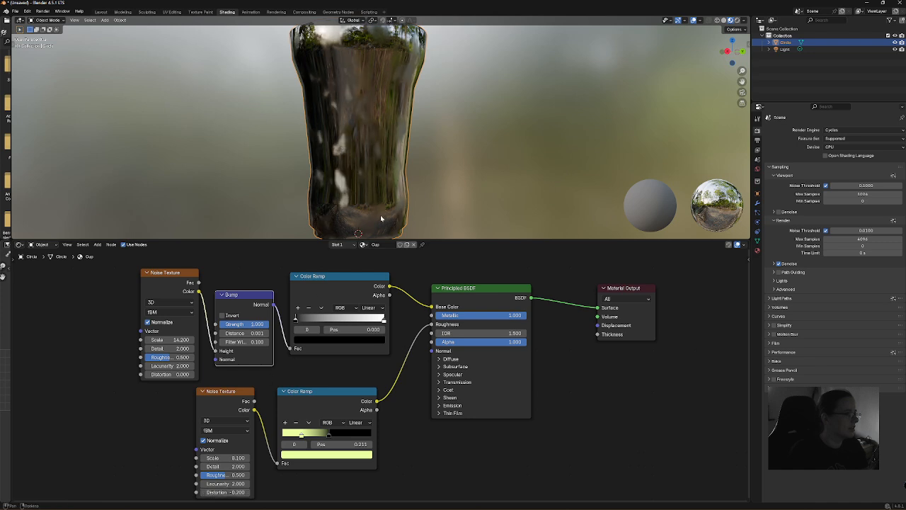
- Preview the cup material in rendered shading and return the viewport to solid shading
{"action": "left_click", "coordinate": [738, 19]}
{"action": "mouse_move", "coordinate": [486, 110]}
{"action": "middle_mouse_down"}
{"action": "mouse_move", "coordinate": [430, 145]}
{"action": "mouse_move", "coordinate": [468, 108]}
{"action": "middle_mouse_up"}
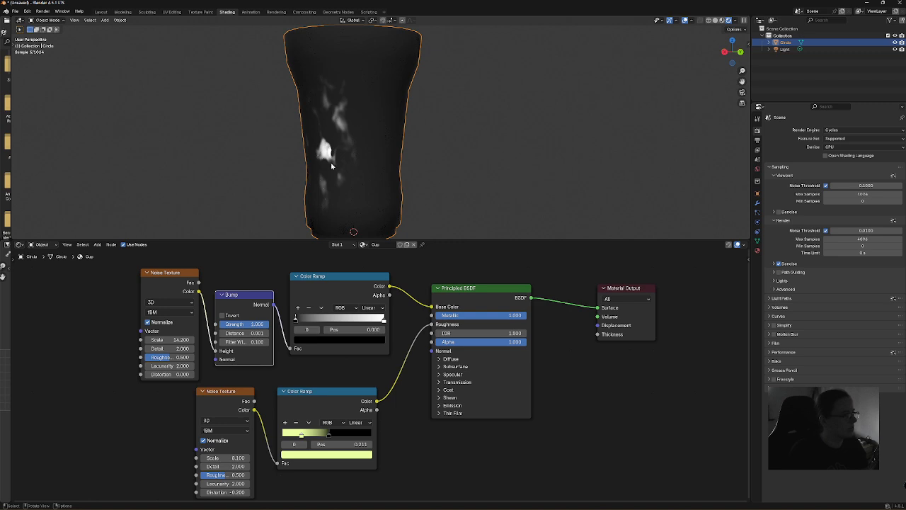
{"action": "left_click", "coordinate": [717, 21]}
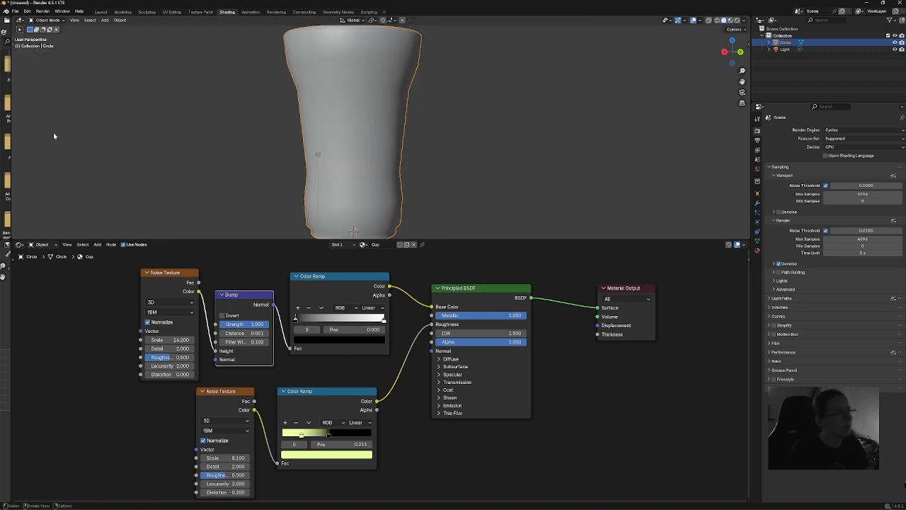
- Add a mesh plane at the base of the cup and scale it up into a very large floor
{"action": "left_click", "coordinate": [101, 12]}
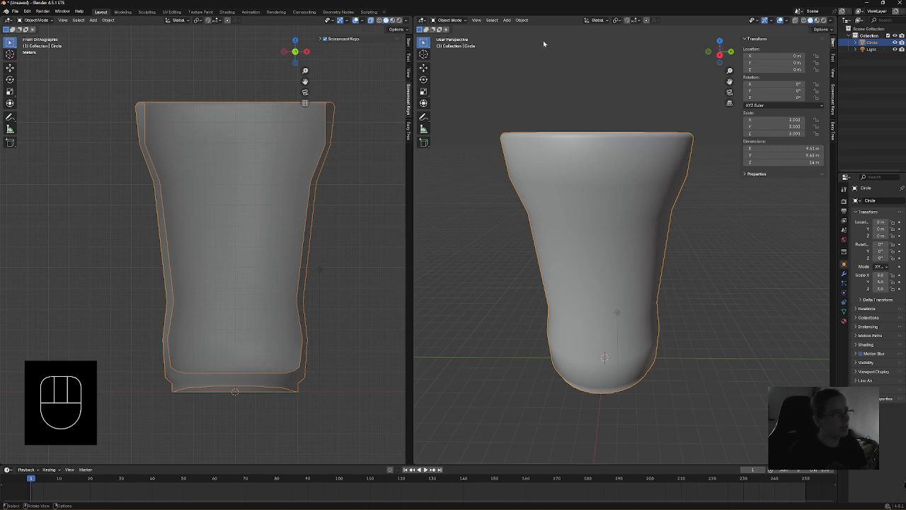
{"action": "left_click", "coordinate": [506, 20]}
{"action": "mouse_move", "coordinate": [520, 28]}
{"action": "left_click", "coordinate": [595, 27]}
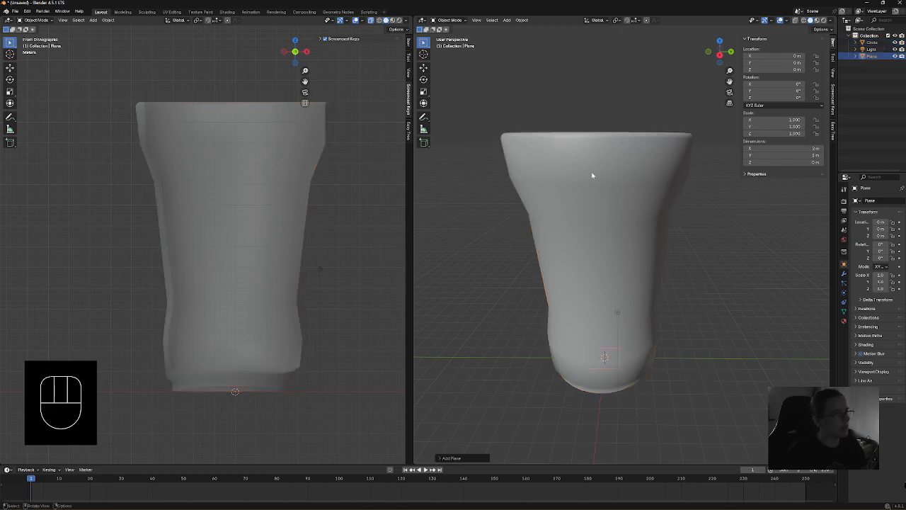
{"action": "key", "text": "s"}
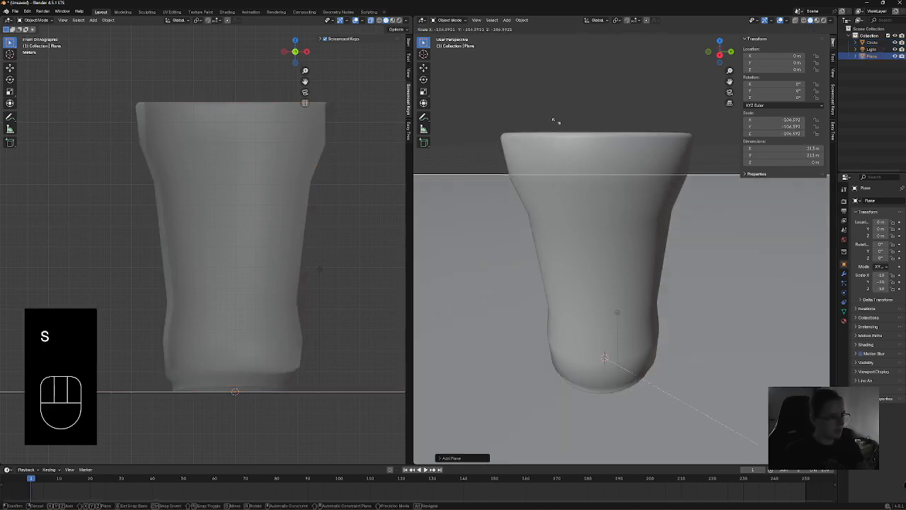
{"action": "left_click", "coordinate": [683, 229]}
- Move the existing point light to a new position above the floor, off to one side of the cup
{"action": "scroll", "coordinate": [684, 229], "scroll_direction": "down", "scroll_amount": 3}
{"action": "scroll", "coordinate": [645, 298], "scroll_direction": "down", "scroll_amount": 3}
{"action": "middle_click_drag", "start_coordinate": [645, 298], "coordinate": [517, 132]}
{"action": "scroll", "coordinate": [661, 283], "scroll_direction": "up", "scroll_amount": 5}
{"action": "left_click", "coordinate": [592, 233]}
{"action": "key", "text": "g"}
{"action": "left_click", "coordinate": [738, 349]}
{"action": "key", "text": "g"}
{"action": "left_click", "coordinate": [758, 171]}
- Duplicate the light to the opposite side of the cup and show the perspective view in rendered shading
{"action": "key", "text": "shift+d"}
{"action": "left_click", "coordinate": [514, 132]}
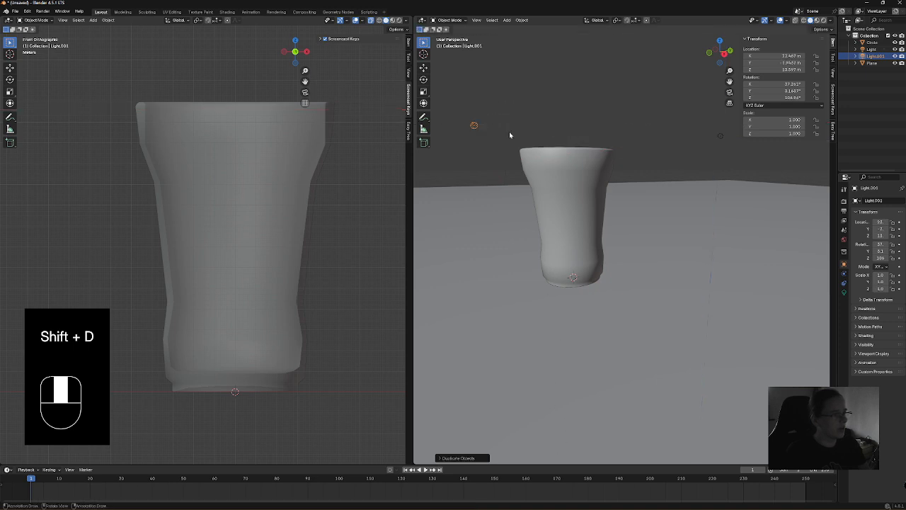
{"action": "scroll", "coordinate": [622, 133], "scroll_direction": "up", "scroll_amount": 3}
{"action": "middle_click_drag", "start_coordinate": [532, 109], "coordinate": [587, 120], "text": "shift"}
{"action": "left_click", "coordinate": [825, 20]}
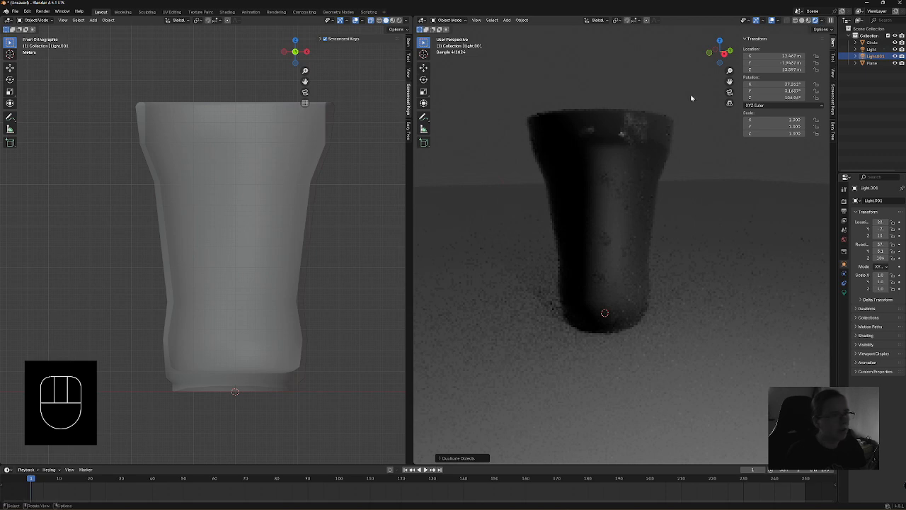
- Widen the properties area and raise the original point light's Power to 1781.4
{"action": "left_click", "coordinate": [624, 176]}
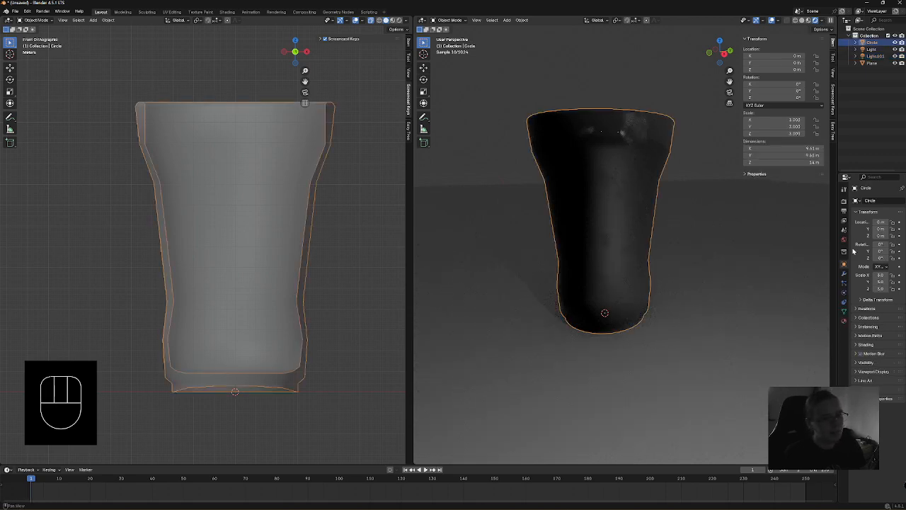
{"action": "left_click", "coordinate": [871, 49]}
{"action": "left_click_drag", "start_coordinate": [838, 220], "coordinate": [791, 233]}
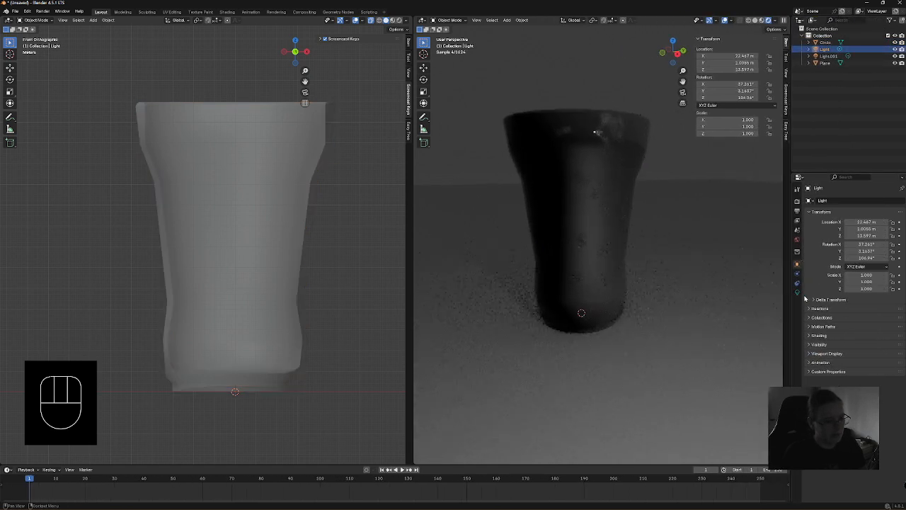
{"action": "left_click", "coordinate": [798, 292]}
{"action": "left_click", "coordinate": [871, 268]}
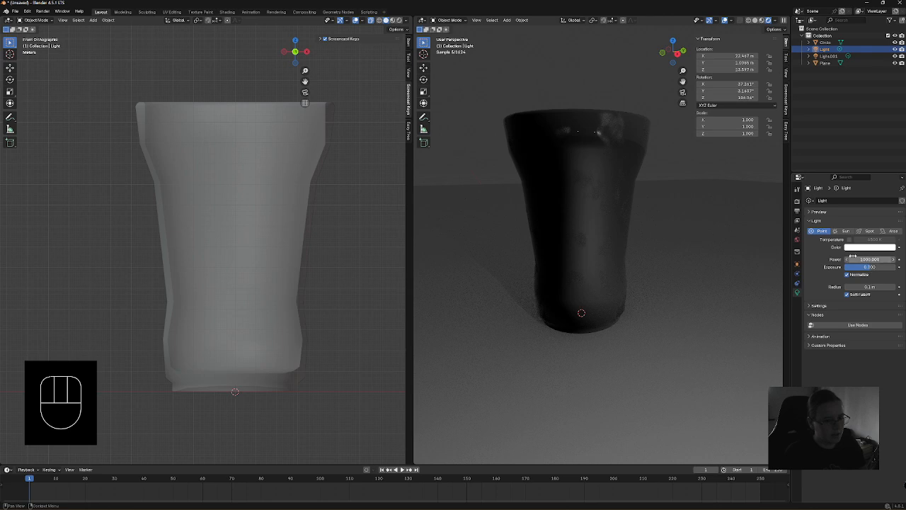
{"action": "mouse_move", "coordinate": [857, 259]}
{"action": "left_mouse_down"}
{"action": "mouse_move", "coordinate": [874, 259]}
{"action": "mouse_move", "coordinate": [864, 259]}
{"action": "left_mouse_up"}
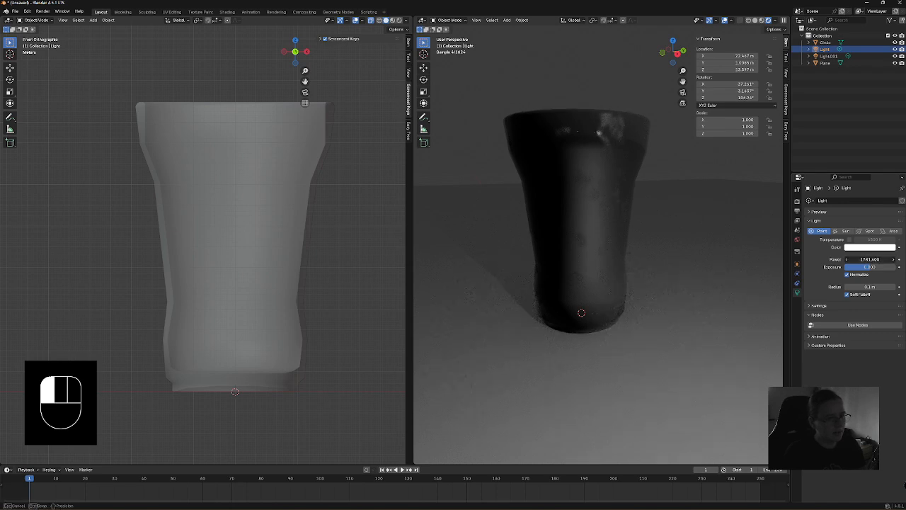
{"action": "left_click", "coordinate": [864, 260]}
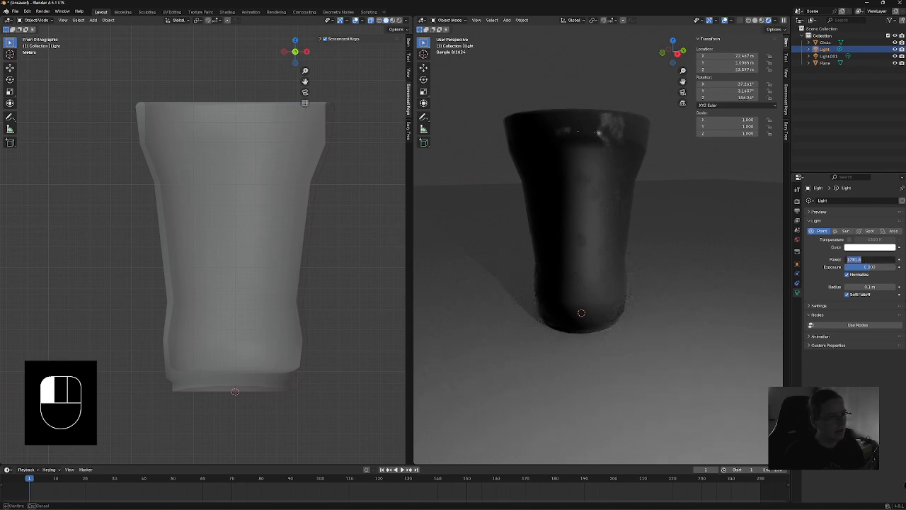
{"action": "key", "text": "Return"}
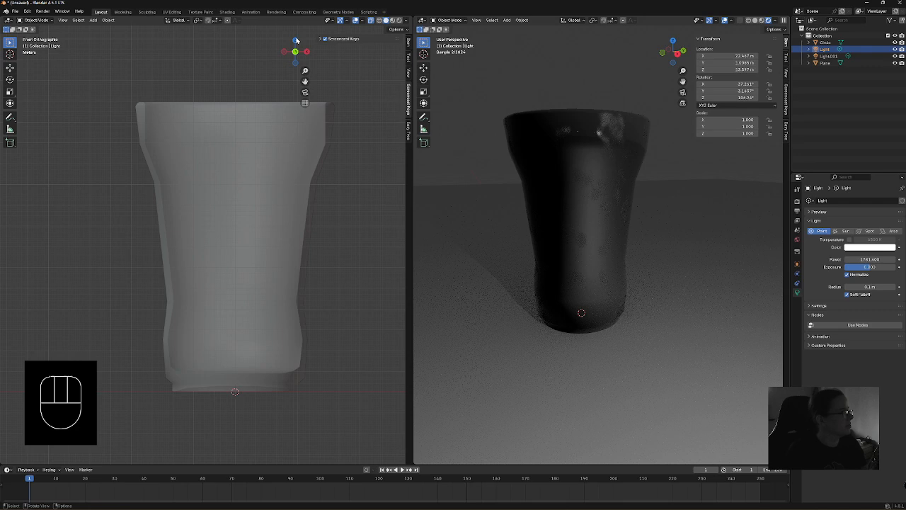
- Return to the cup's material nodes with a rendered preview and move the roughness Color Ramp's black stop to 1.000
{"action": "left_click", "coordinate": [227, 12]}
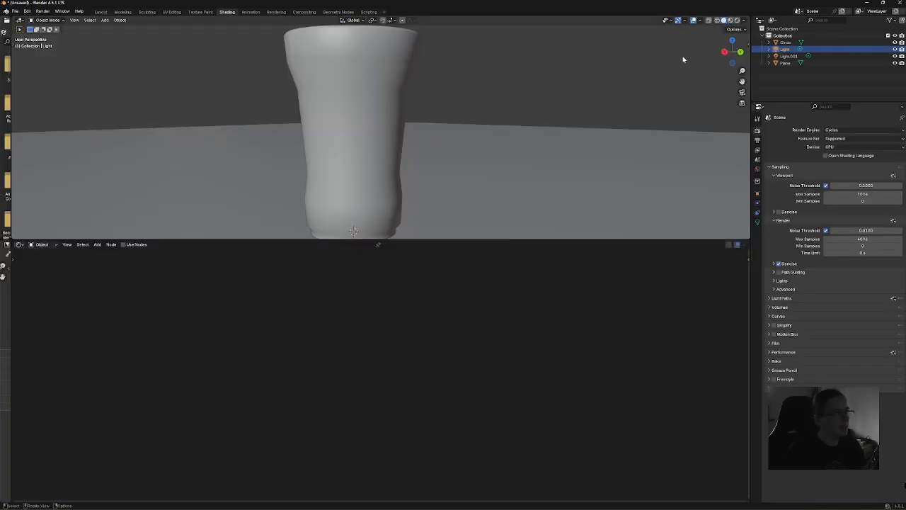
{"action": "left_click", "coordinate": [737, 20]}
{"action": "left_click", "coordinate": [369, 115]}
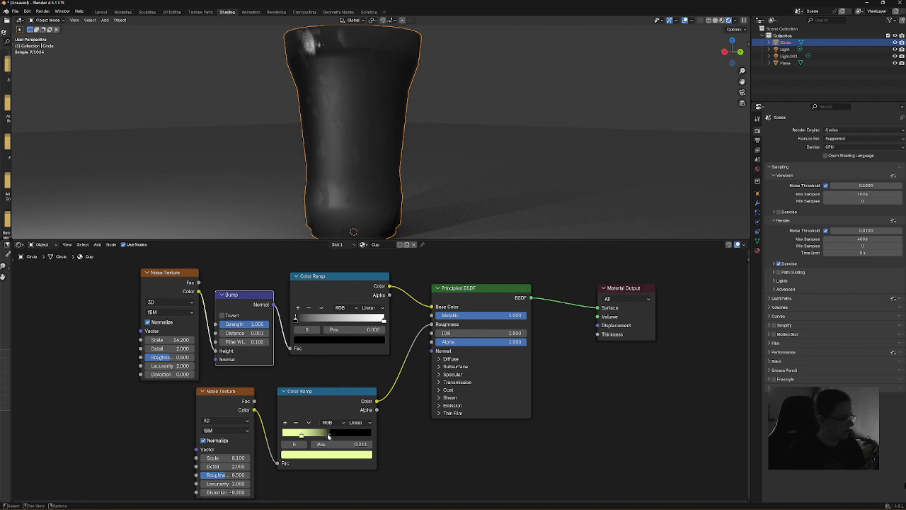
{"action": "left_click_drag", "start_coordinate": [328, 437], "coordinate": [387, 439]}
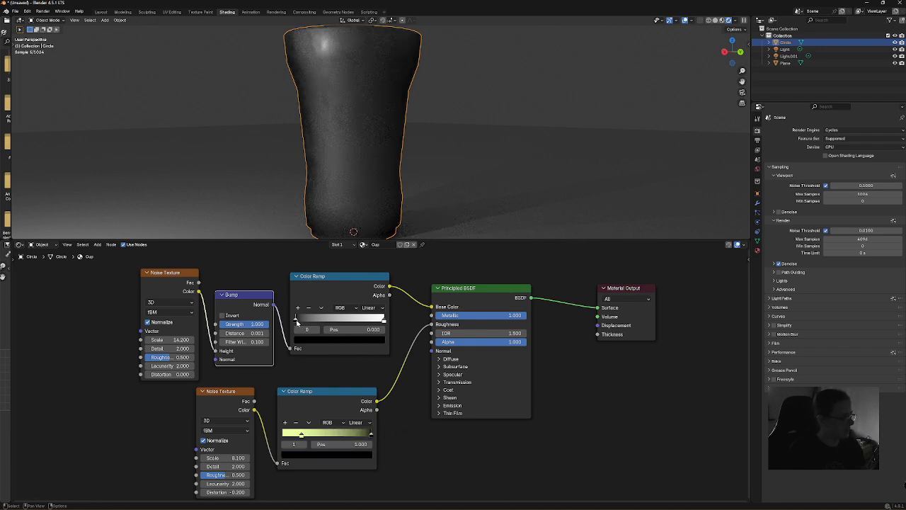
- Move the Base Color ramp's white stop to 0.508, and try feeding that ramp into Metallic before reconnecting it to Base Color
{"action": "left_click_drag", "start_coordinate": [384, 323], "coordinate": [340, 322]}
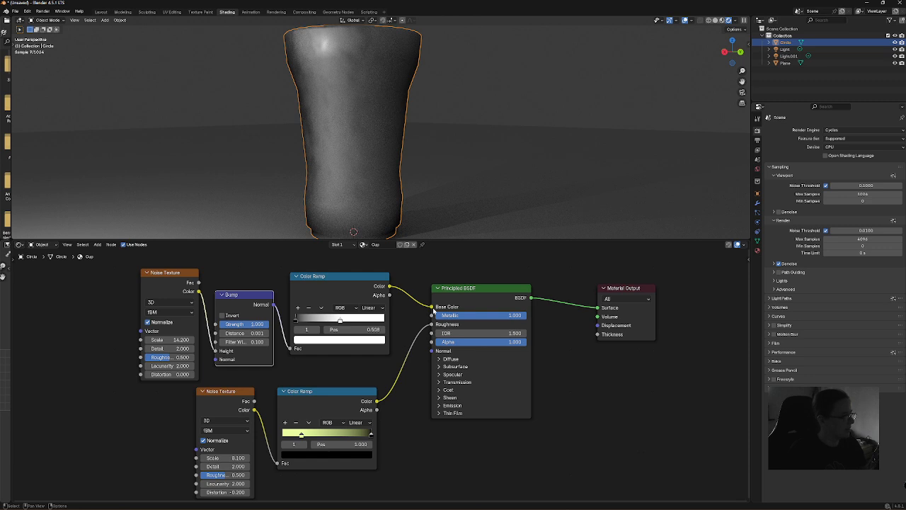
{"action": "left_click_drag", "start_coordinate": [432, 307], "coordinate": [432, 316]}
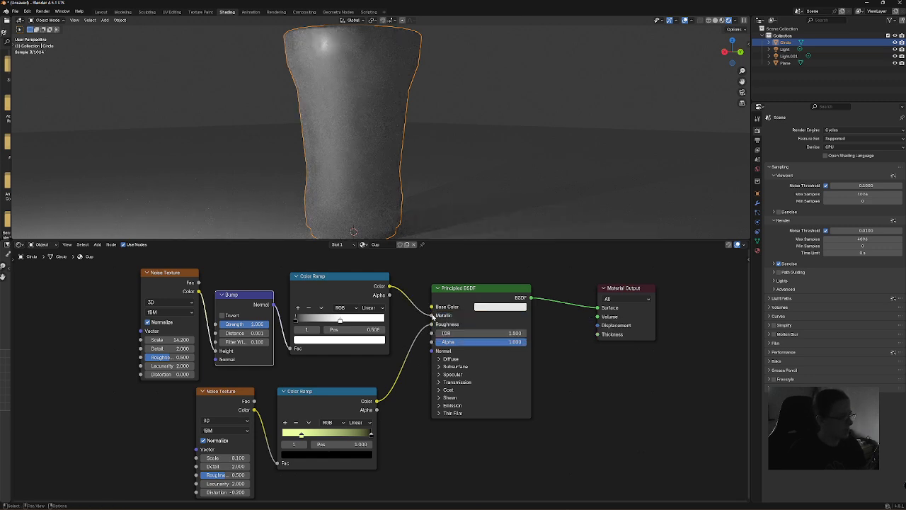
{"action": "left_click_drag", "start_coordinate": [432, 316], "coordinate": [433, 306]}
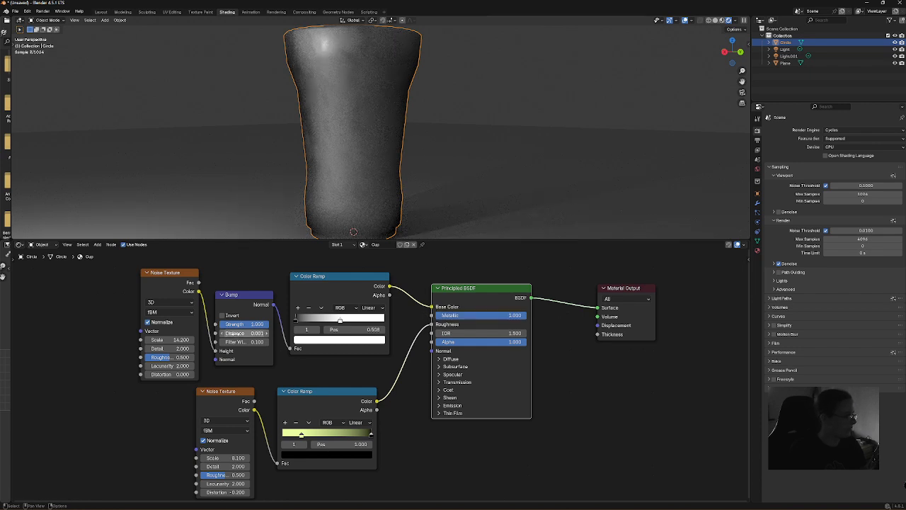
{"action": "left_click_drag", "start_coordinate": [255, 323], "coordinate": [295, 323]}
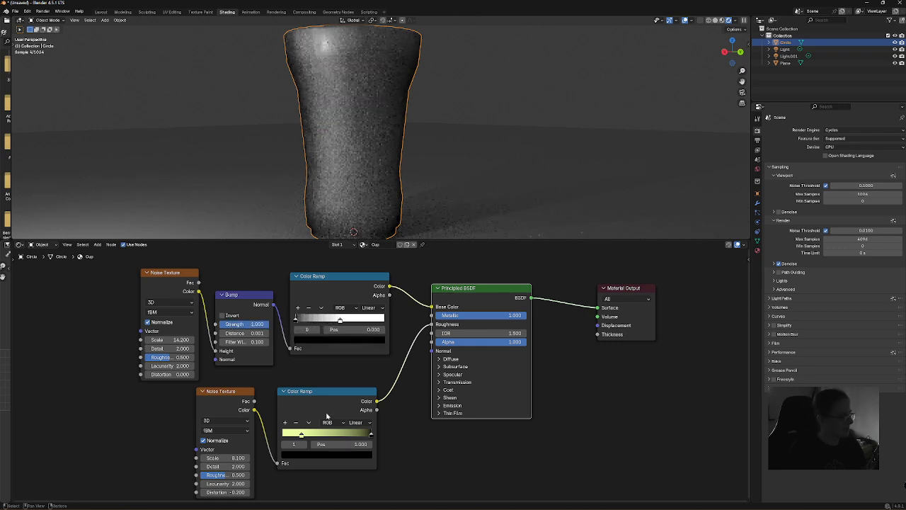
- Move the roughness Color Ramp's yellow-green stop to 0.444 and its black stop to 0.544
{"action": "left_click_drag", "start_coordinate": [301, 434], "coordinate": [323, 437]}
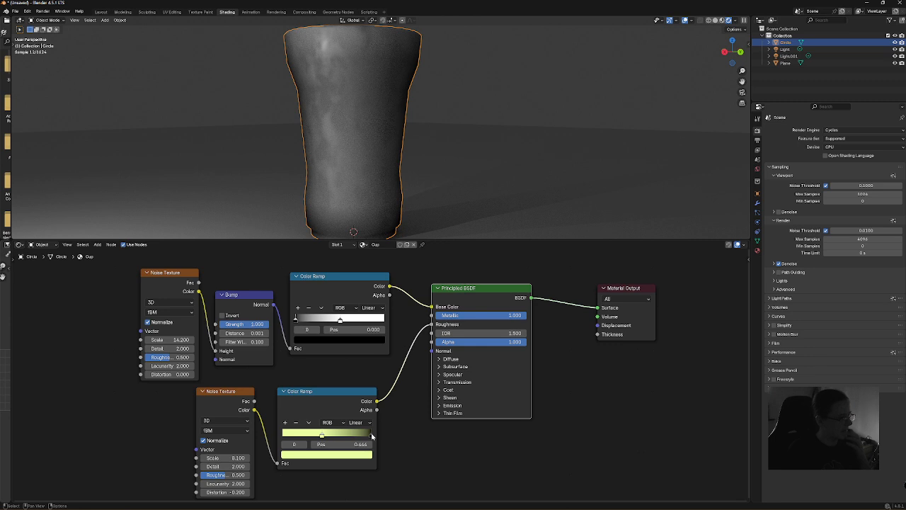
{"action": "left_click_drag", "start_coordinate": [372, 434], "coordinate": [328, 433]}
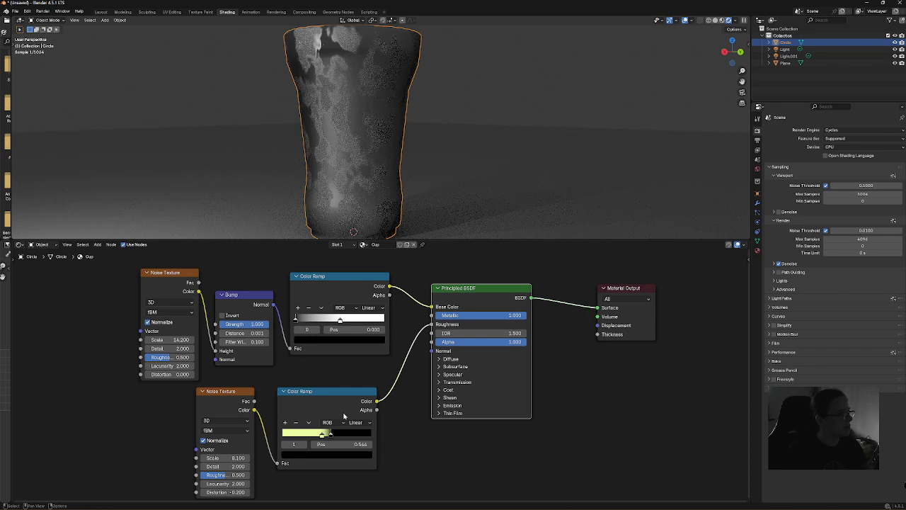
{"action": "middle_click_drag", "start_coordinate": [389, 70], "coordinate": [372, 142]}
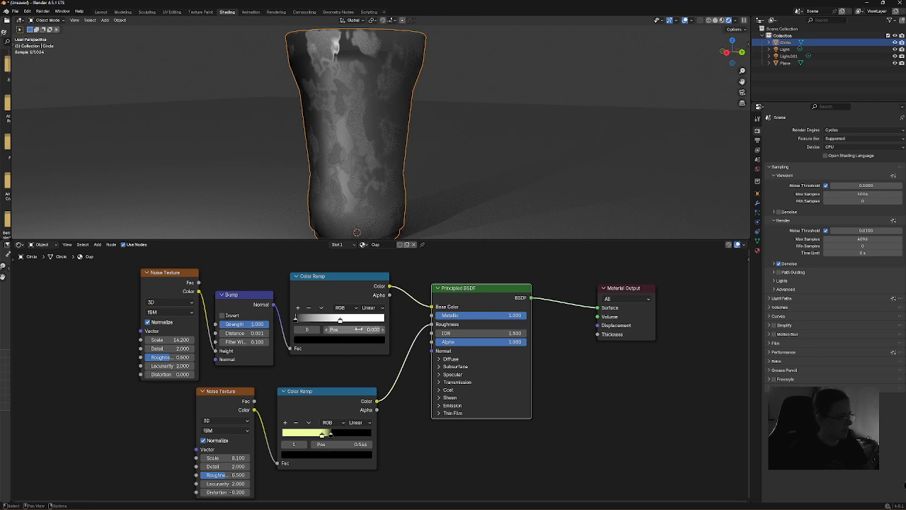
- Add a stop at 0.254 on the Base Color ramp and change its color to a muted, darker brown
{"action": "left_click", "coordinate": [298, 308]}
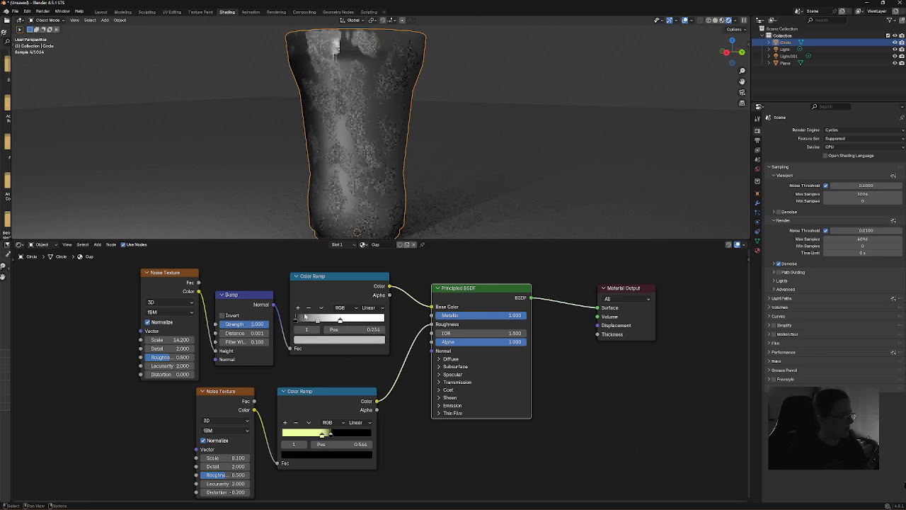
{"action": "left_click", "coordinate": [334, 340]}
{"action": "mouse_move", "coordinate": [336, 219]}
{"action": "left_mouse_down"}
{"action": "mouse_move", "coordinate": [347, 229]}
{"action": "mouse_move", "coordinate": [330, 221]}
{"action": "mouse_move", "coordinate": [343, 229]}
{"action": "mouse_move", "coordinate": [323, 248]}
{"action": "left_mouse_up"}
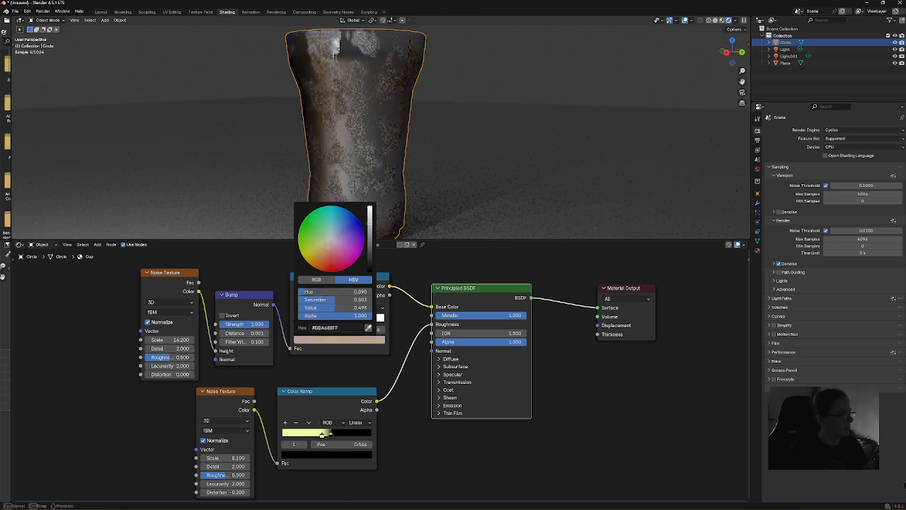
{"action": "left_click_drag", "start_coordinate": [369, 225], "coordinate": [369, 239]}
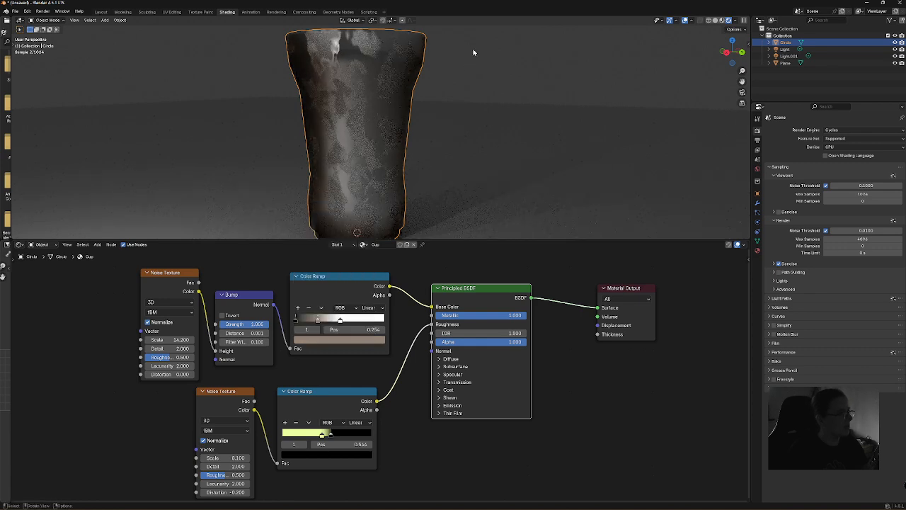
- In the Layout workspace, duplicate both point lights along the X axis to the cup's opposite side, with Light.002 at about X -18.6 m
{"action": "left_click", "coordinate": [103, 13]}
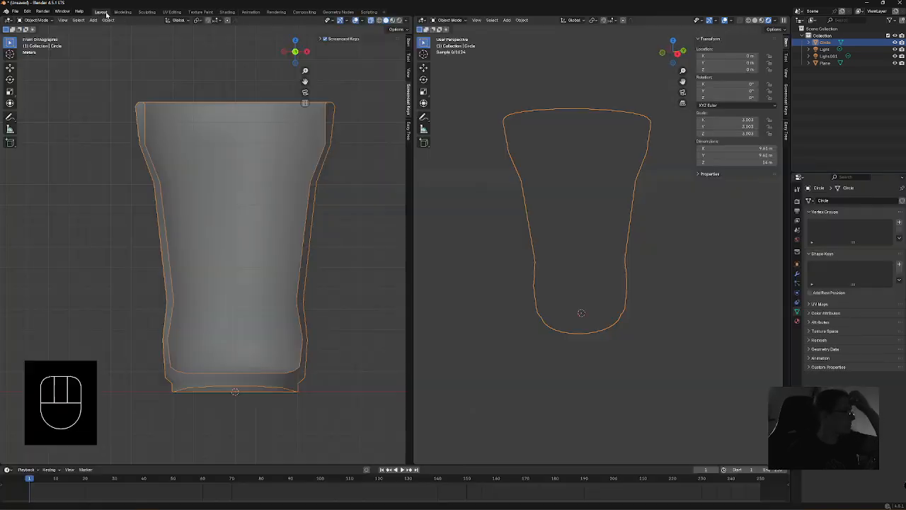
{"action": "middle_click_drag", "start_coordinate": [601, 214], "coordinate": [623, 245]}
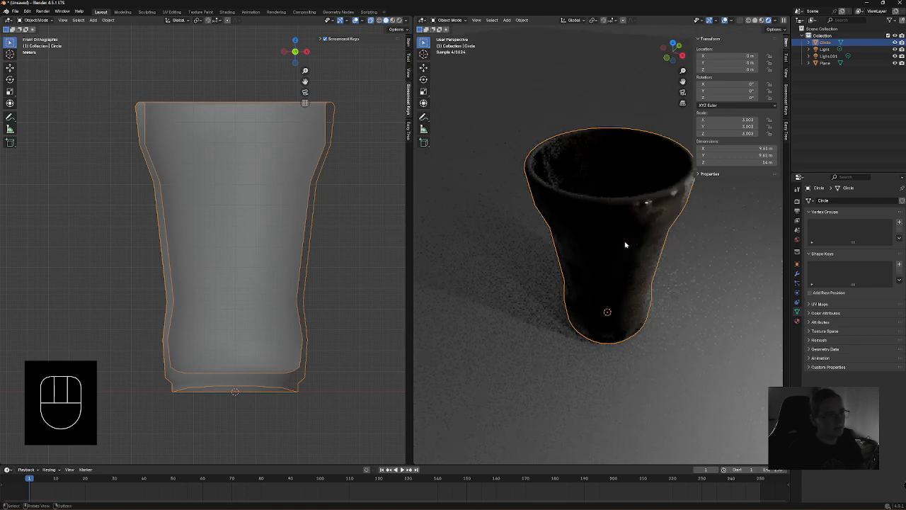
{"action": "scroll", "coordinate": [601, 233], "scroll_direction": "down", "scroll_amount": 6}
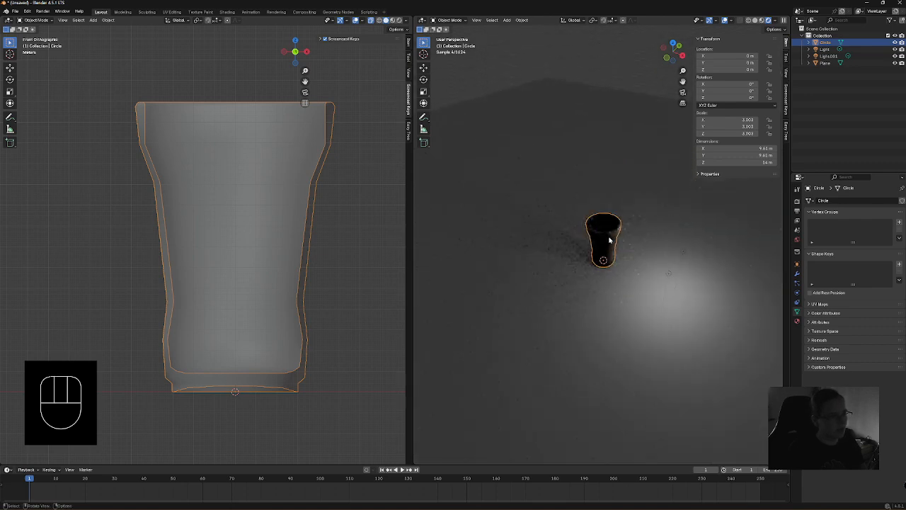
{"action": "left_click", "coordinate": [670, 276]}
{"action": "left_click", "coordinate": [683, 252], "text": "shift"}
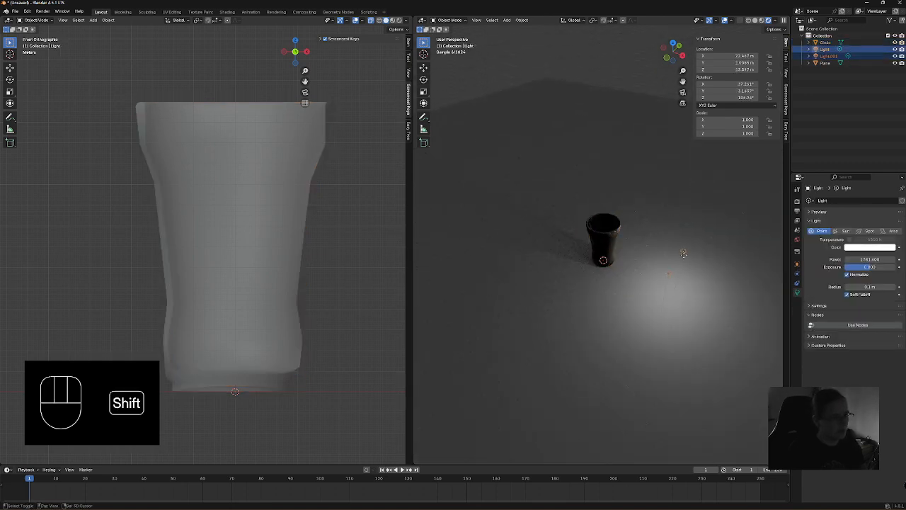
{"action": "key", "text": "shift+d"}
{"action": "key", "text": "x"}
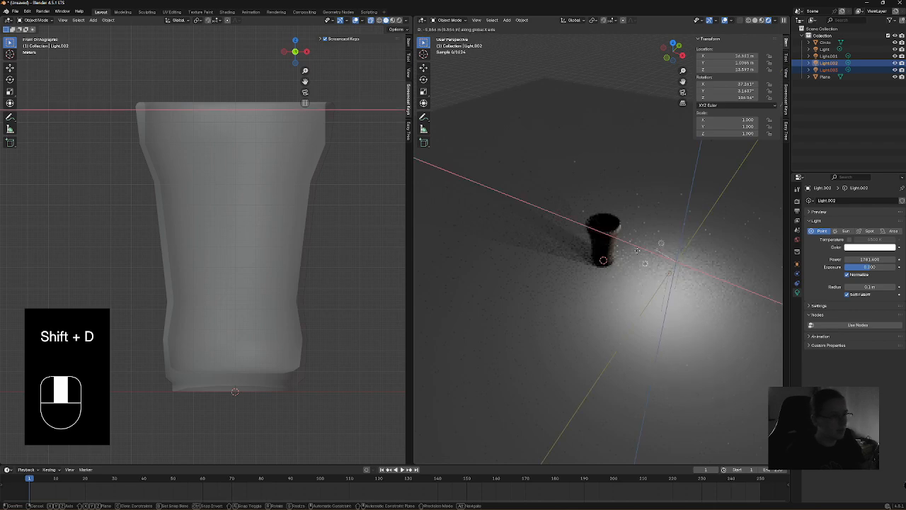
{"action": "left_click", "coordinate": [653, 236]}
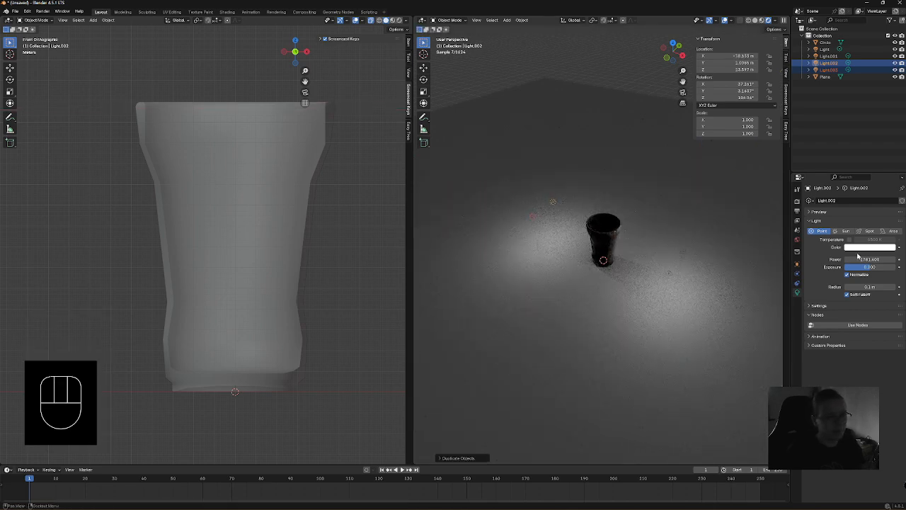
- Raise the exposure of the active duplicated light, Light.002, to 2.761
{"action": "left_click_drag", "start_coordinate": [877, 267], "coordinate": [880, 267]}
{"action": "middle_click_drag", "start_coordinate": [575, 288], "coordinate": [622, 285]}
{"action": "scroll", "coordinate": [632, 267], "scroll_direction": "up", "scroll_amount": 4}
{"action": "scroll", "coordinate": [643, 271], "scroll_direction": "down", "scroll_amount": 3}
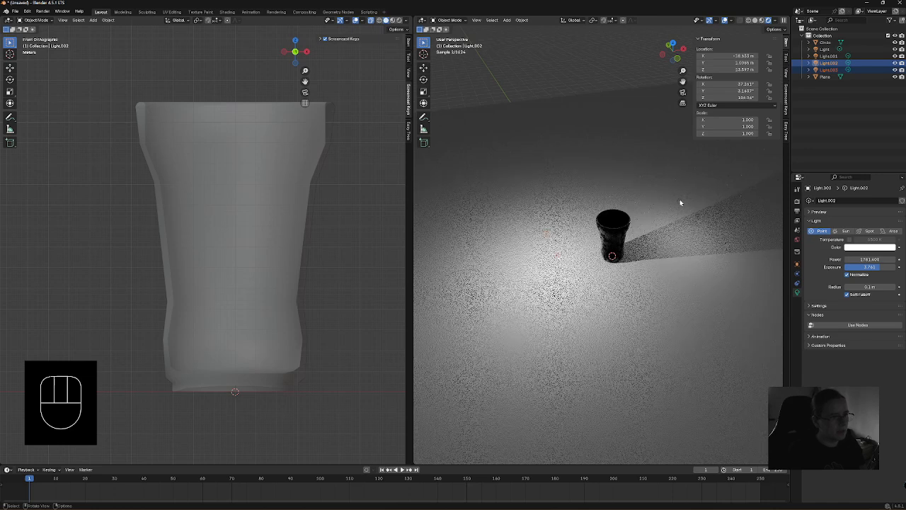
- Duplicate all four point lights and rotate the copies 90° around the global Z axis, then check the cup's lighting up close
{"action": "left_click", "coordinate": [692, 214], "text": "shift"}
{"action": "left_click", "coordinate": [698, 217], "text": "shift"}
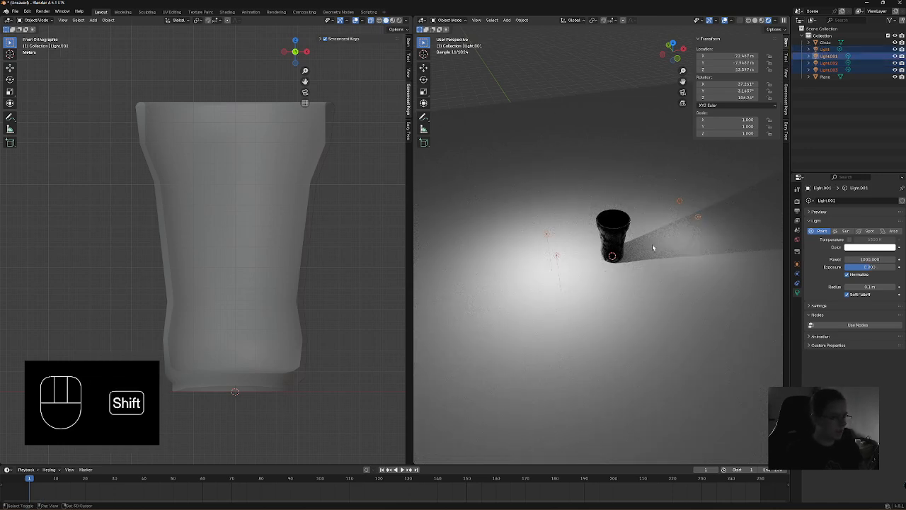
{"action": "key", "text": "shift+d"}
{"action": "left_click", "coordinate": [653, 246]}
{"action": "key", "text": "r"}
{"action": "middle_click_drag", "start_coordinate": [648, 240], "coordinate": [627, 216]}
{"action": "type", "text": "90"}
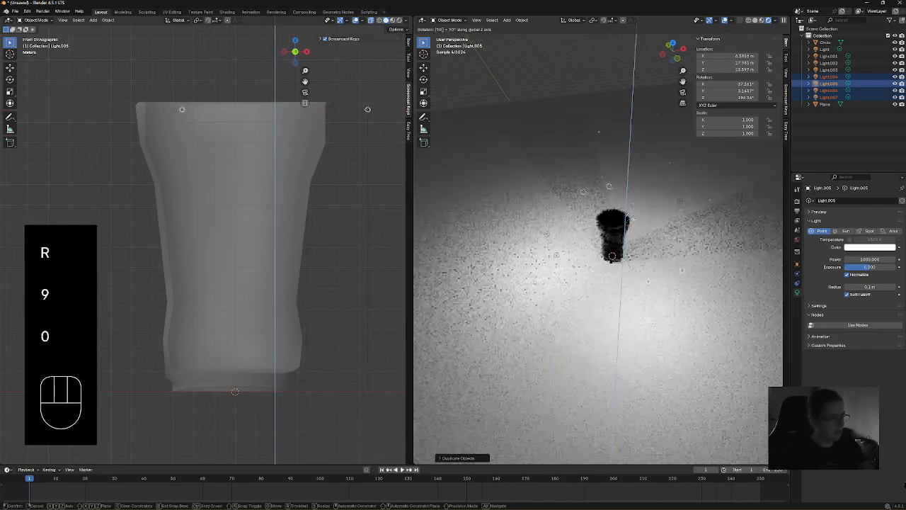
{"action": "left_click", "coordinate": [635, 227]}
{"action": "scroll", "coordinate": [636, 230], "scroll_direction": "up", "scroll_amount": 2}
{"action": "middle_click_drag", "start_coordinate": [638, 234], "coordinate": [567, 264]}
{"action": "scroll", "coordinate": [566, 264], "scroll_direction": "up", "scroll_amount": 5}
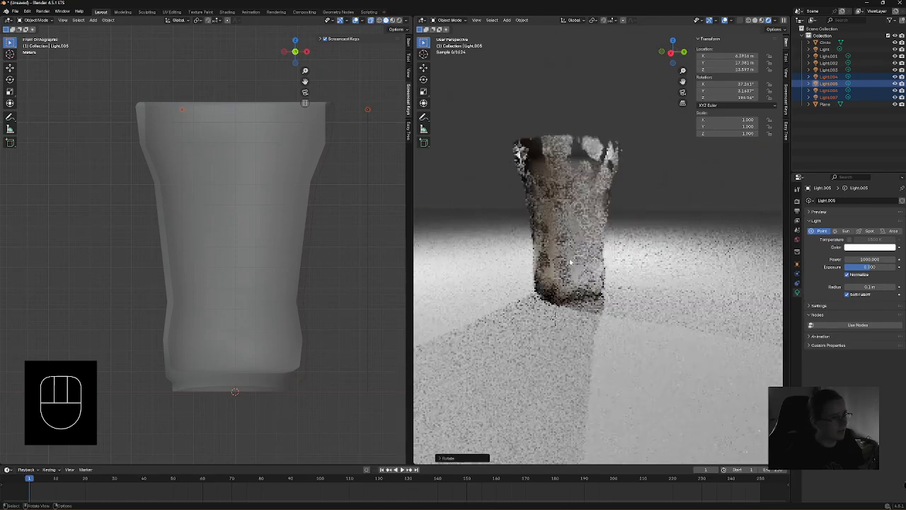
{"action": "scroll", "coordinate": [570, 262], "scroll_direction": "down", "scroll_amount": 1}
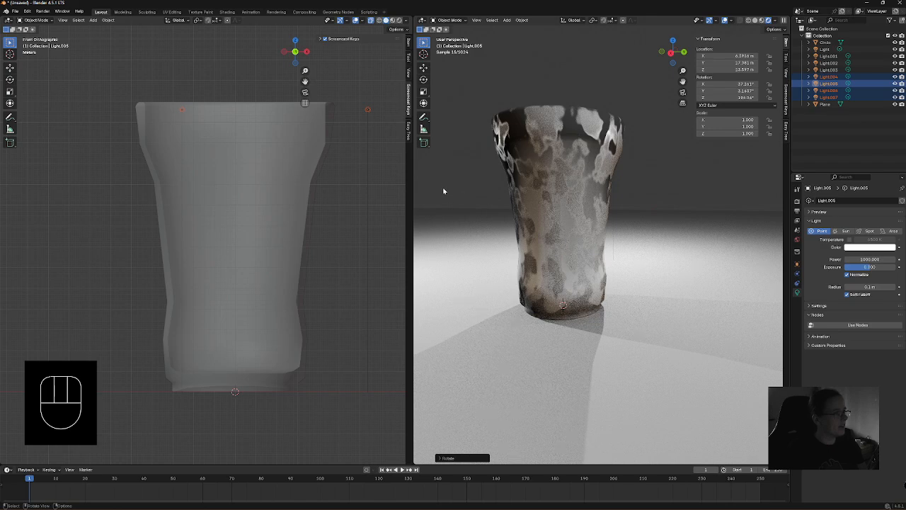
- Return to the cup's shader nodes and set the roughness Noise Texture's Scale to 192.300
{"action": "left_click", "coordinate": [226, 12]}
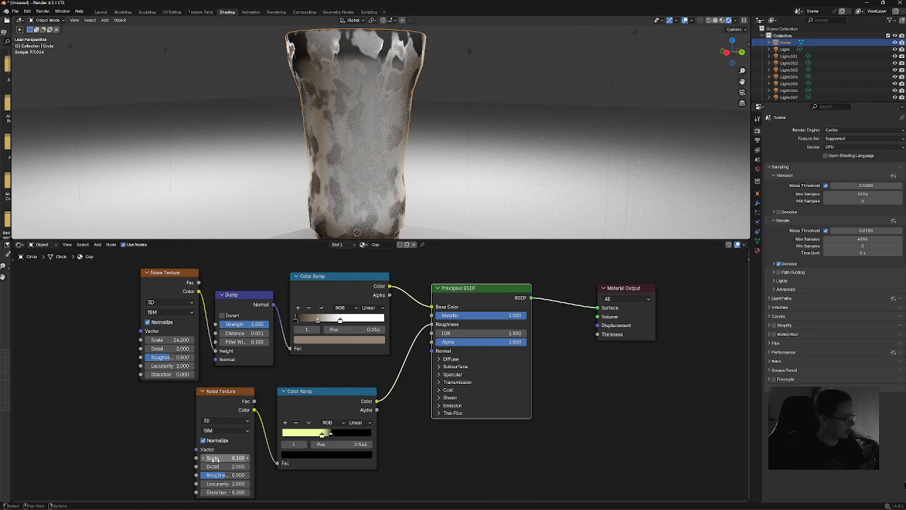
{"action": "left_click_drag", "start_coordinate": [214, 459], "coordinate": [403, 459]}
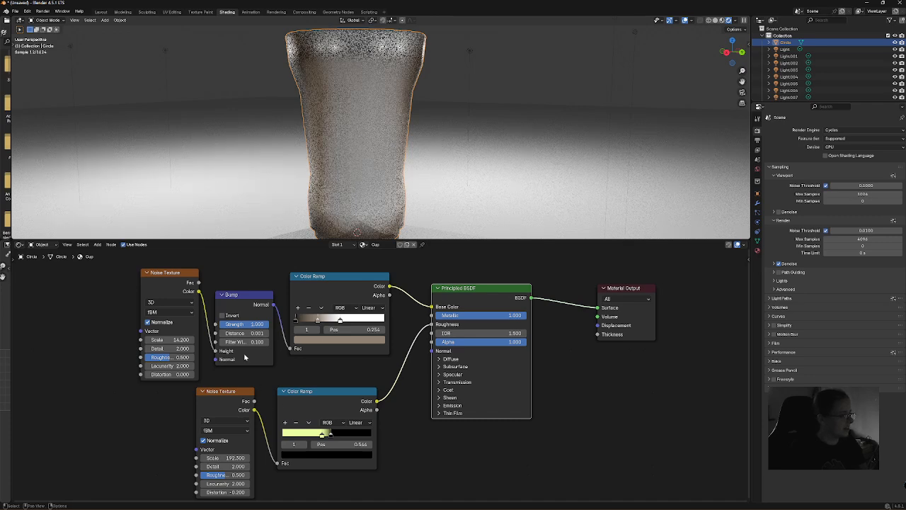
- Try a very high Distance on the Bump node, then set it to 0.301 and inspect the cup's surface
{"action": "left_click_drag", "start_coordinate": [244, 333], "coordinate": [283, 333]}
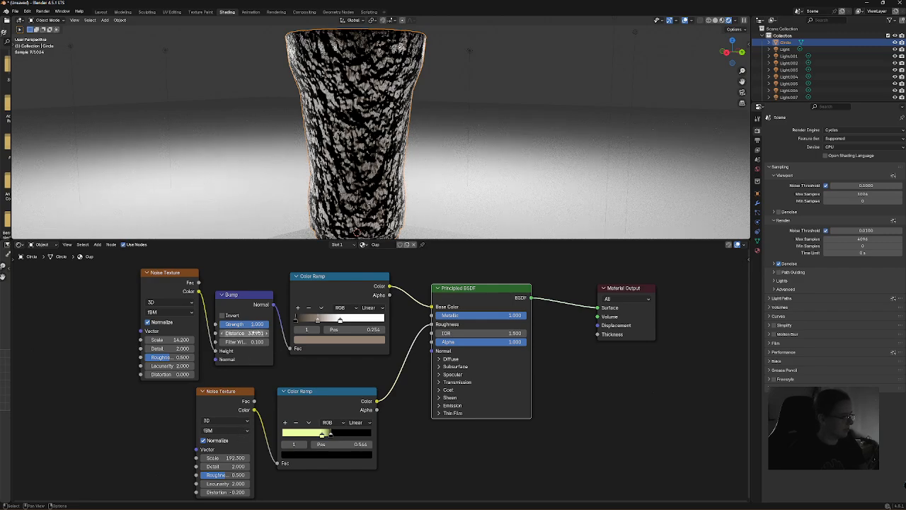
{"action": "left_click_drag", "start_coordinate": [255, 333], "coordinate": [233, 332]}
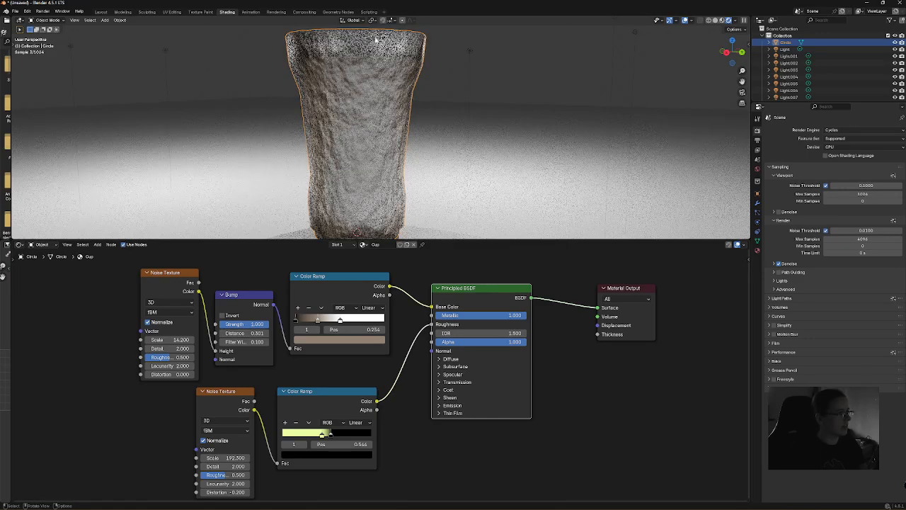
{"action": "middle_click_drag", "start_coordinate": [355, 140], "coordinate": [629, 209]}
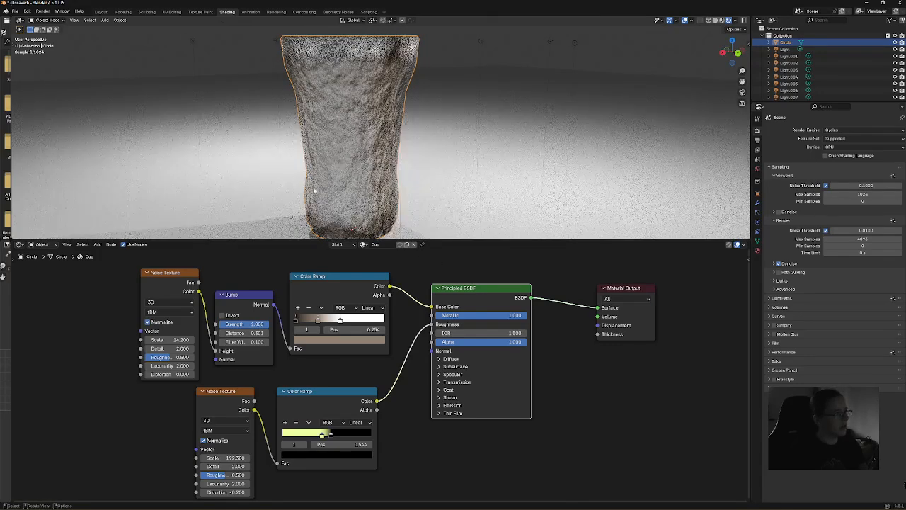